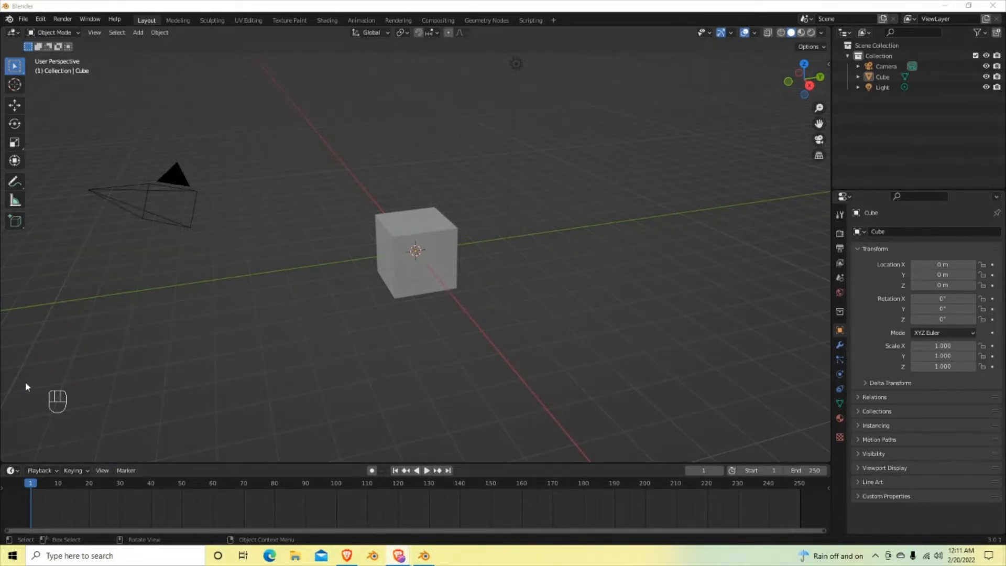
- Select the cube, the camera and the light one at a time, finishing with the cube selected
{"action": "double_click", "coordinate": [246, 375]}
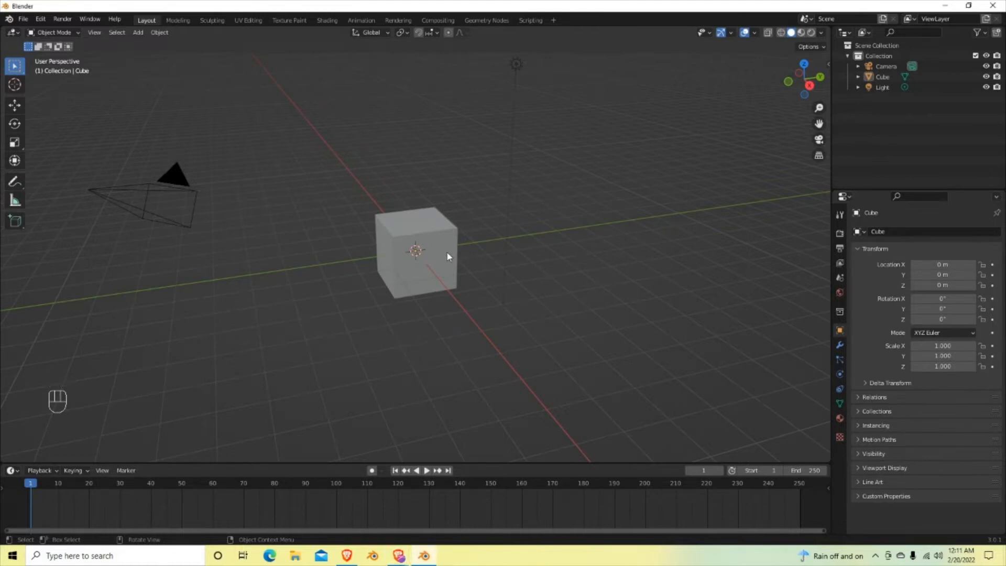
{"action": "left_click", "coordinate": [433, 228]}
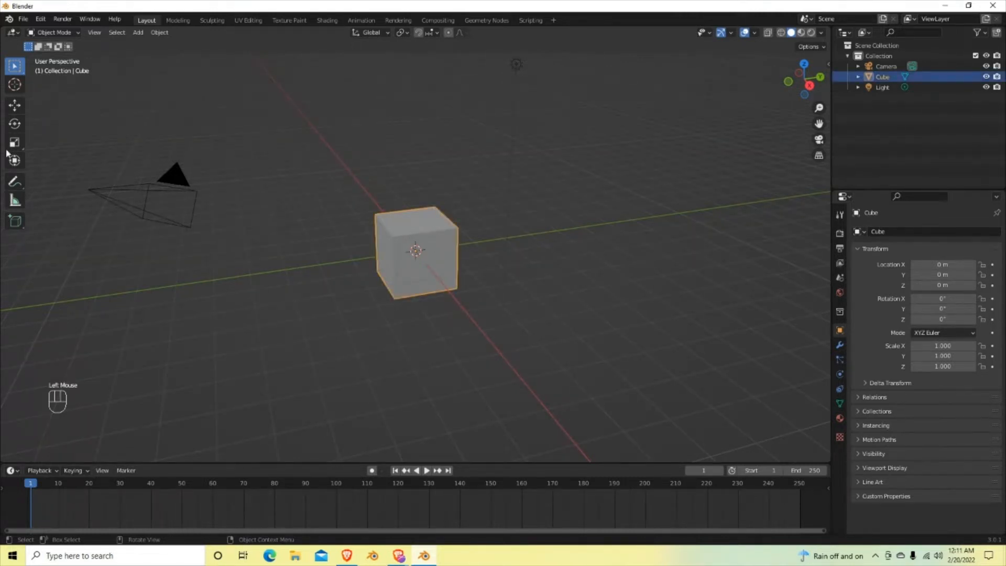
{"action": "left_click", "coordinate": [121, 197]}
{"action": "left_click", "coordinate": [517, 63]}
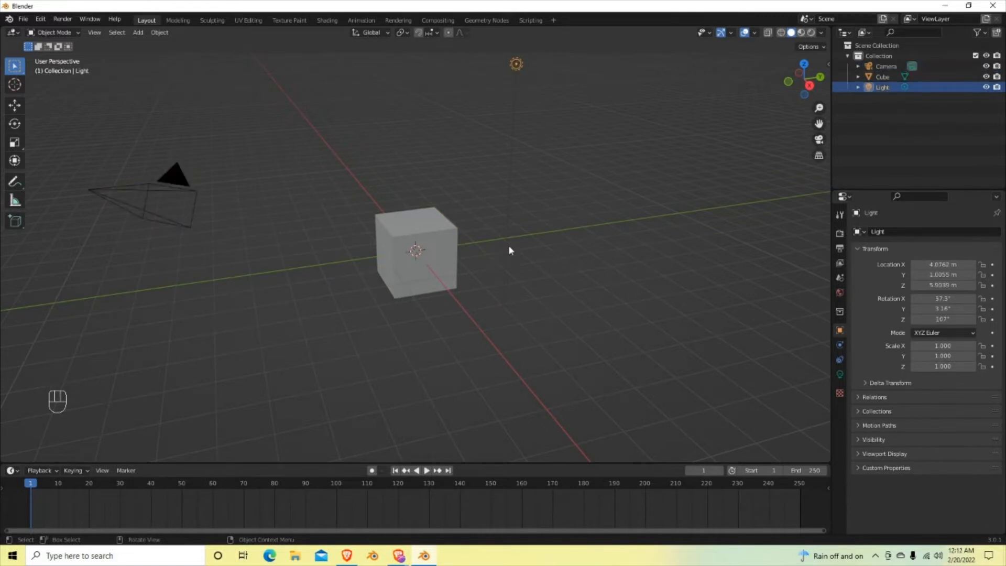
{"action": "left_click", "coordinate": [442, 240]}
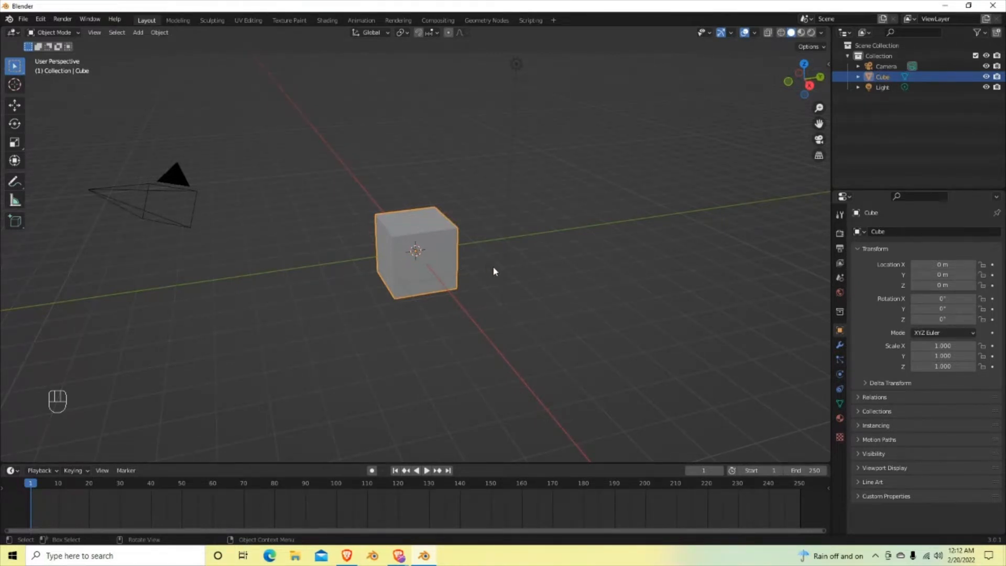
- Try the free move, scale and rotate transforms on the cube, and undo the enlargement
{"action": "key", "text": "g"}
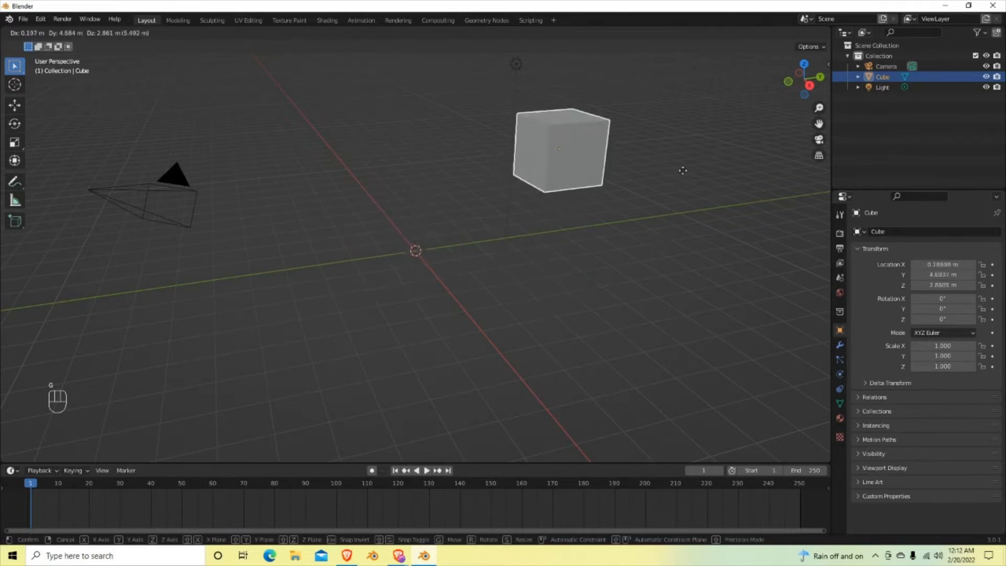
{"action": "key", "text": "Escape"}
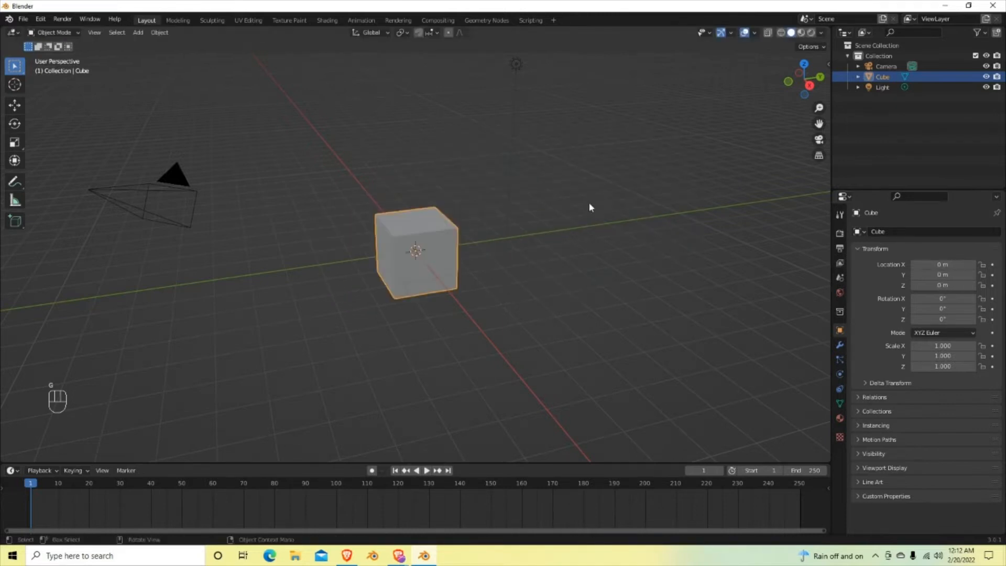
{"action": "key", "text": "s"}
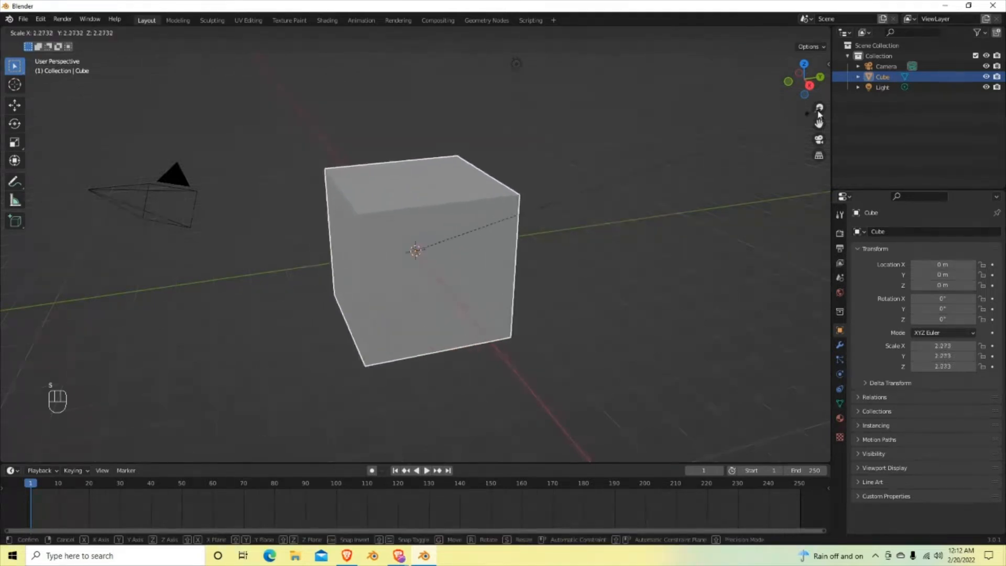
{"action": "left_click", "coordinate": [740, 143]}
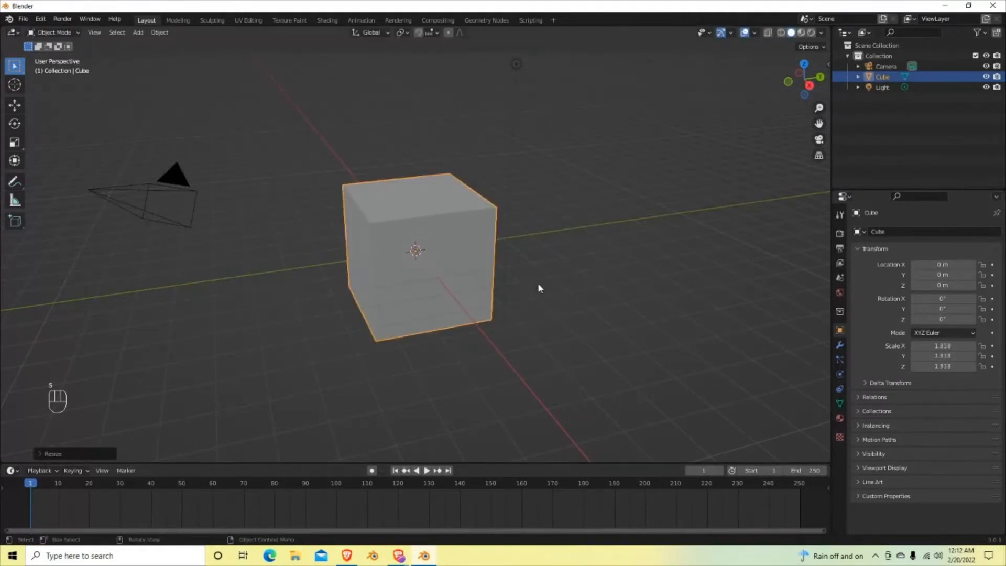
{"action": "key", "text": "r"}
{"action": "right_click", "coordinate": [620, 251]}
{"action": "key", "text": "ctrl+z"}
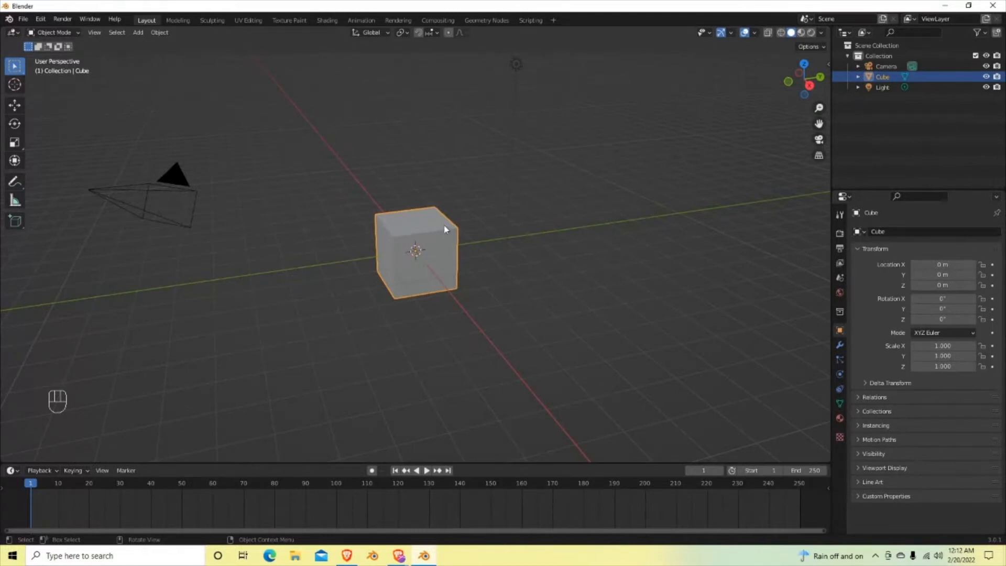
- Try moving the cube along the X, Y and Z axes separately, cancelling each move
{"action": "key", "text": "g"}
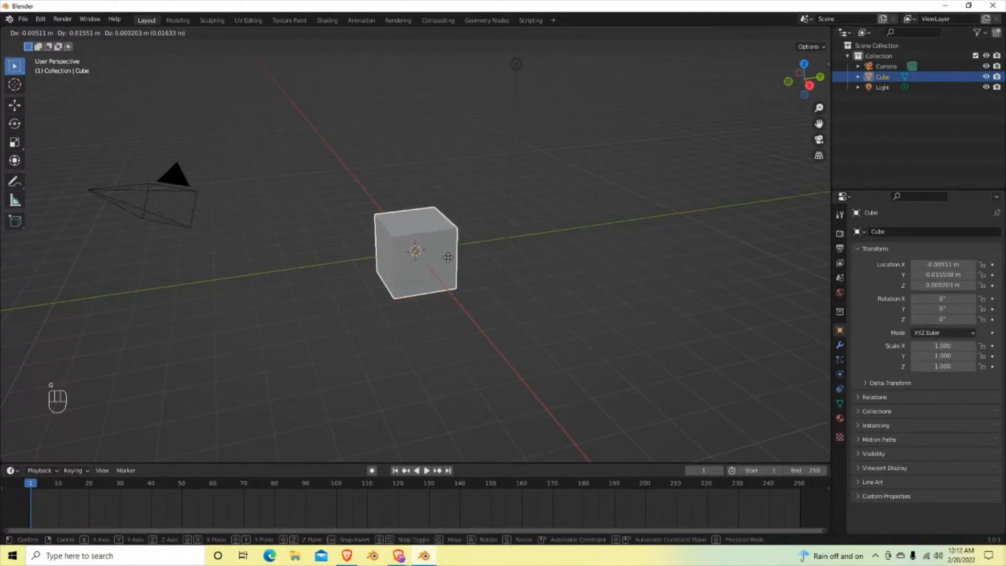
{"action": "key", "text": "x"}
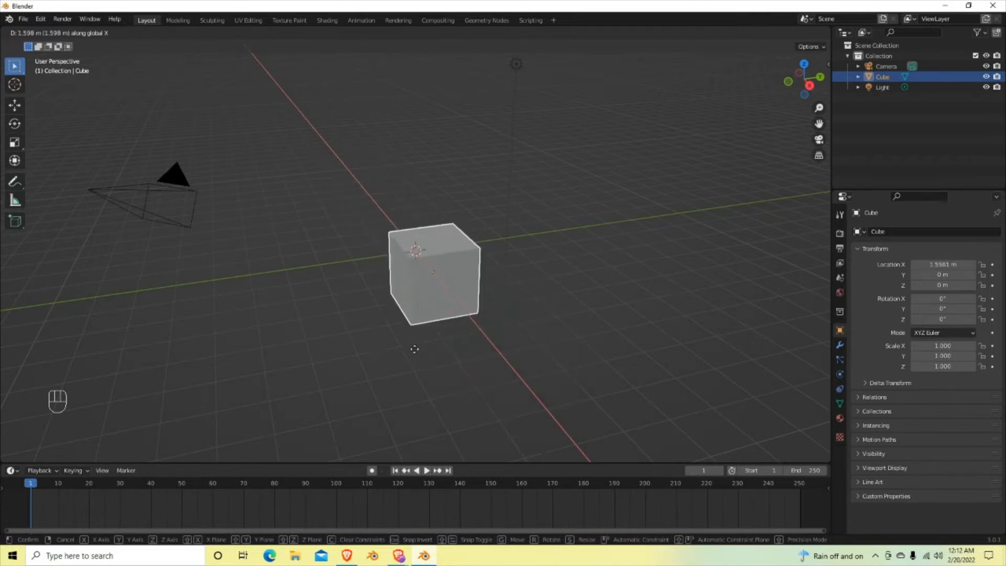
{"action": "right_click", "coordinate": [421, 290]}
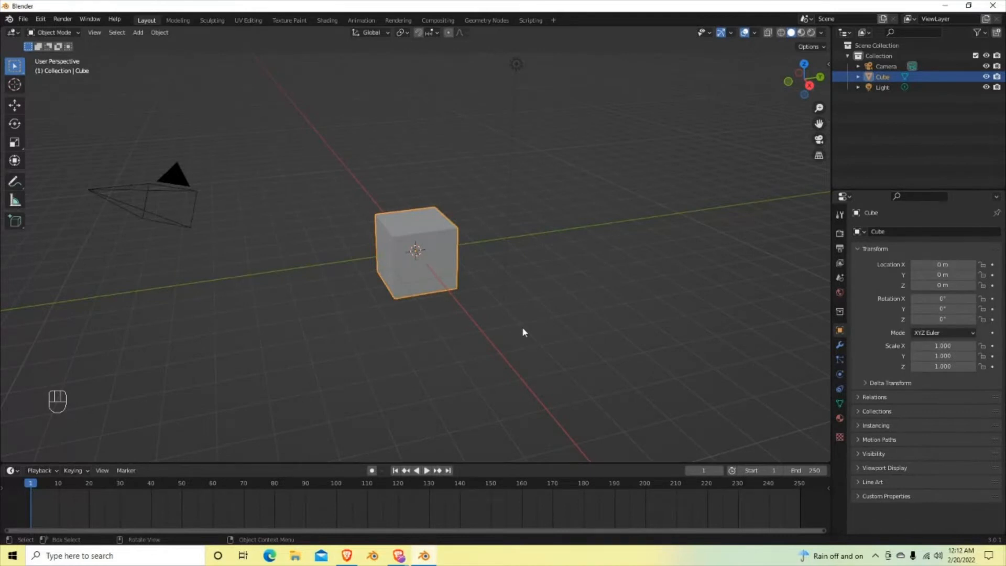
{"action": "key", "text": "g"}
{"action": "key", "text": "y"}
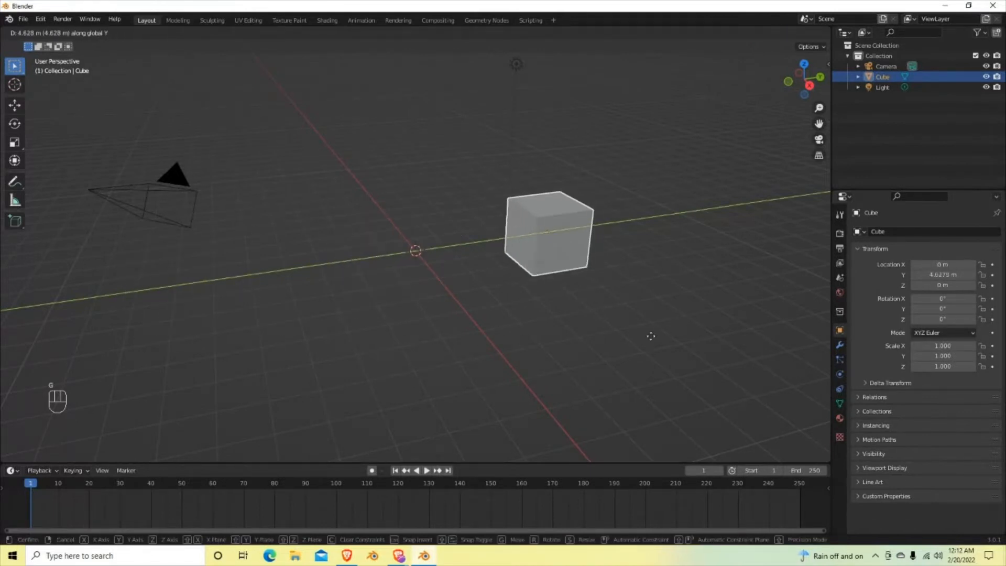
{"action": "right_click", "coordinate": [628, 338]}
{"action": "key", "text": "g"}
{"action": "key", "text": "z"}
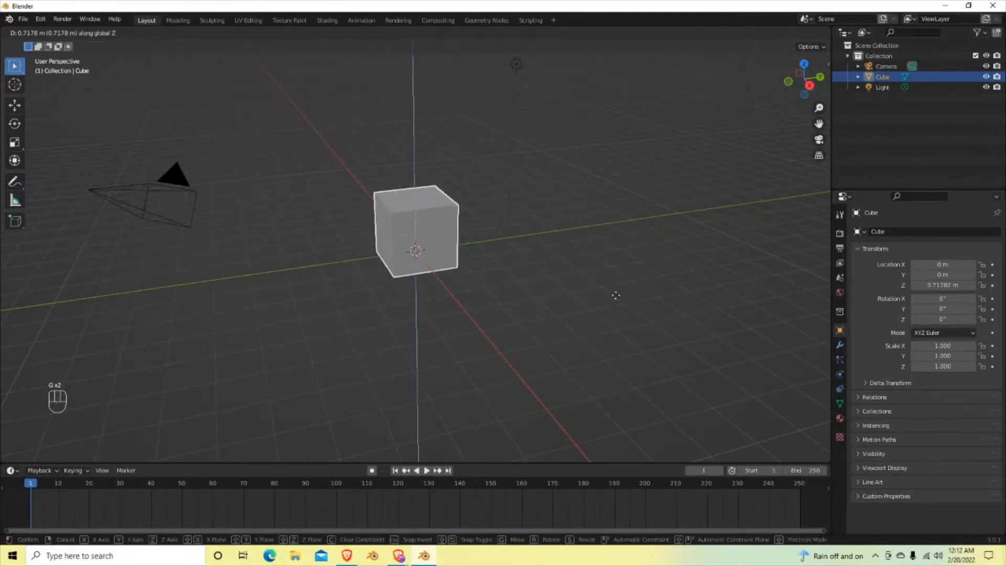
{"action": "right_click", "coordinate": [591, 299]}
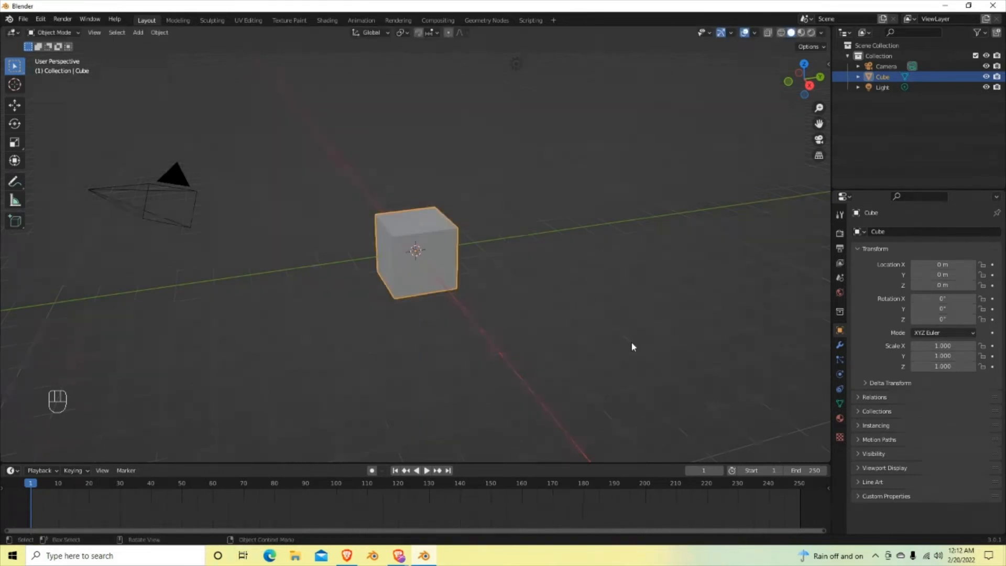
- Try rotating the cube about the Y, X and Z axes separately, cancelling each rotation
{"action": "key", "text": "r"}
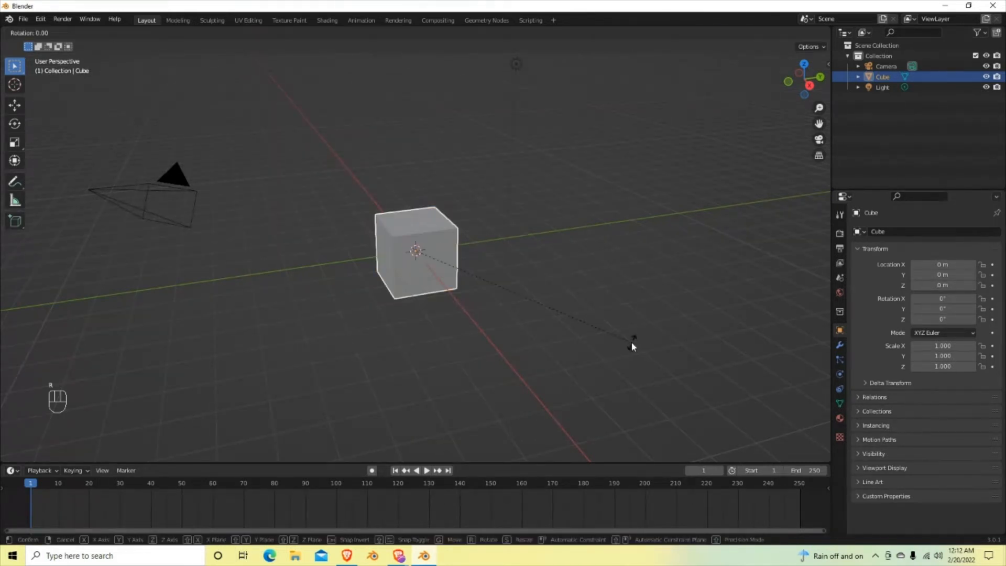
{"action": "key", "text": "y"}
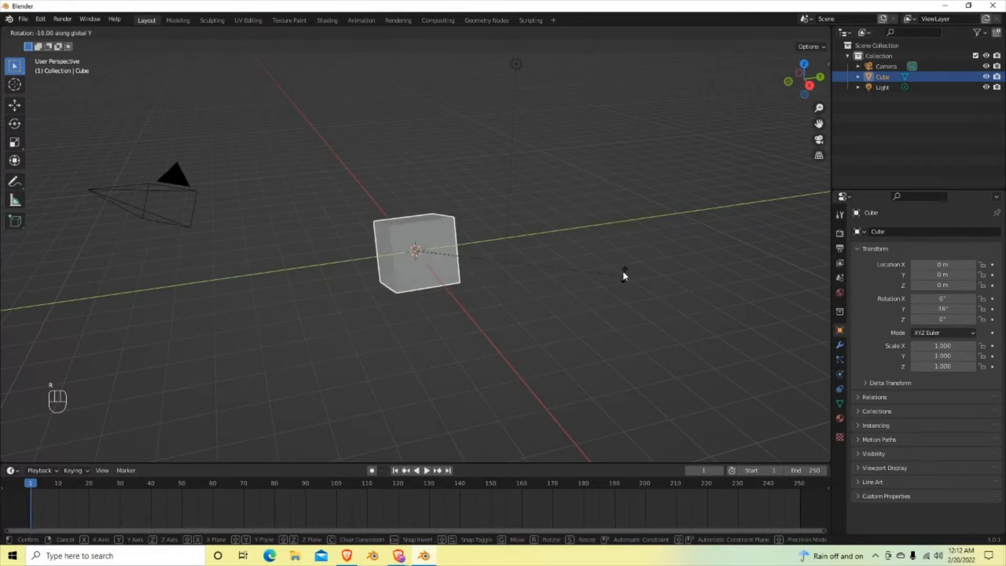
{"action": "right_click", "coordinate": [592, 285]}
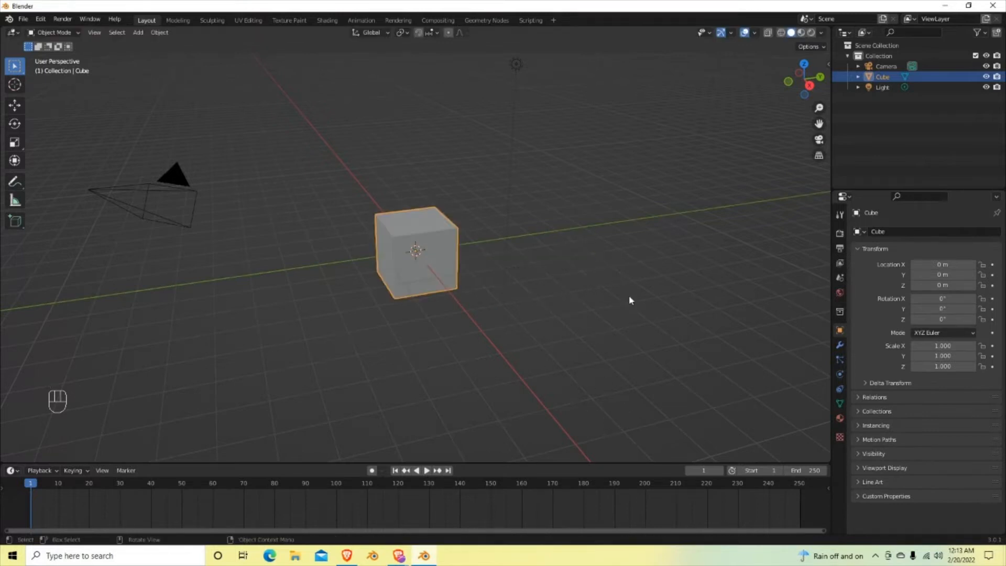
{"action": "key", "text": "r"}
{"action": "key", "text": "x"}
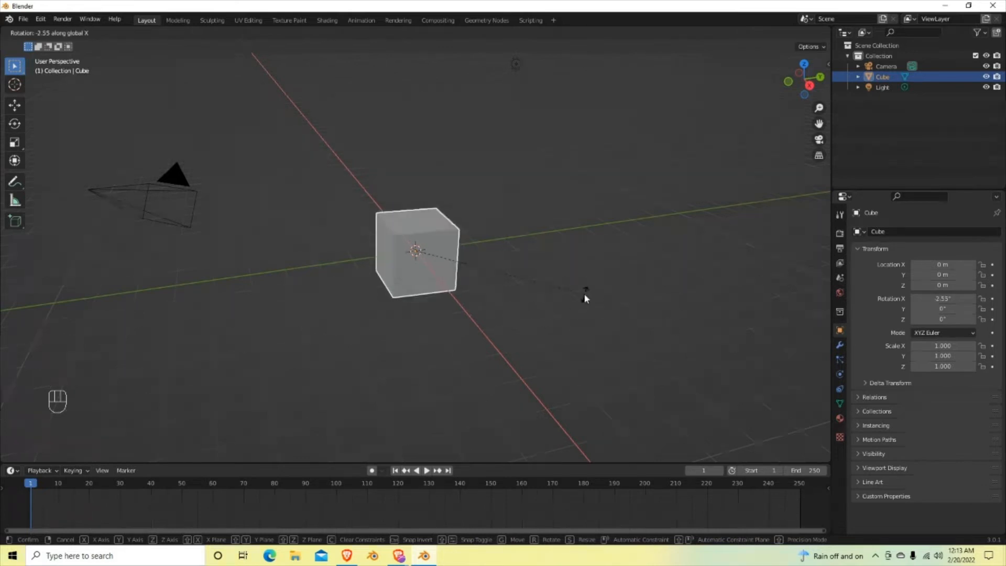
{"action": "right_click", "coordinate": [591, 303]}
{"action": "key", "text": "r"}
{"action": "key", "text": "z"}
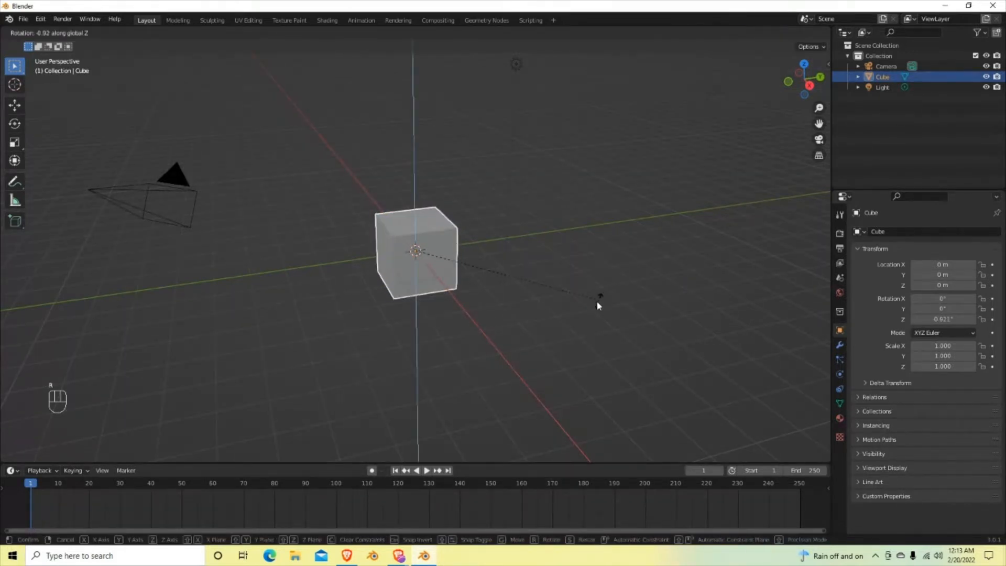
{"action": "right_click", "coordinate": [587, 225]}
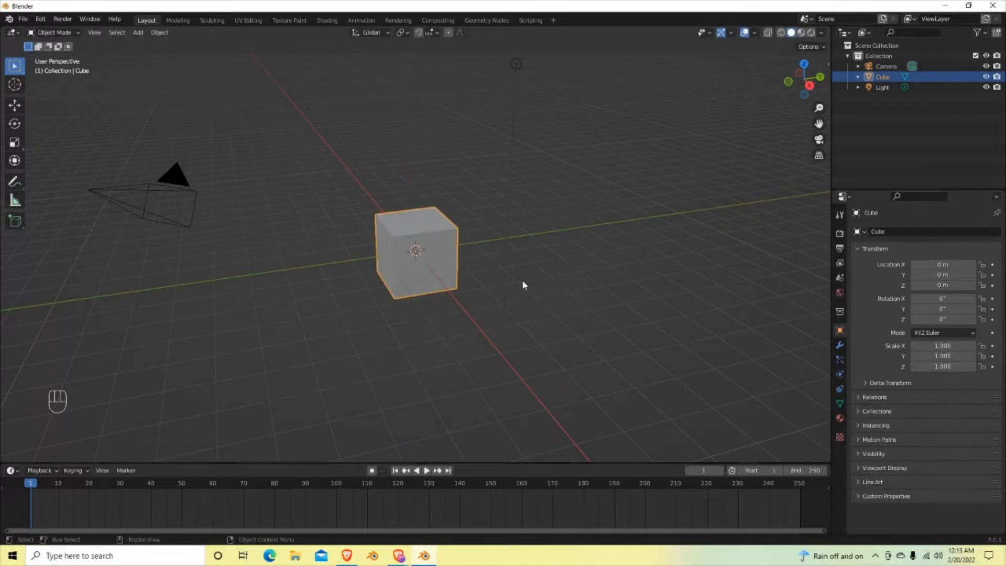
- Try scaling the cube along the Y, X and Z axes separately, cancelling each scaling
{"action": "key", "text": "s"}
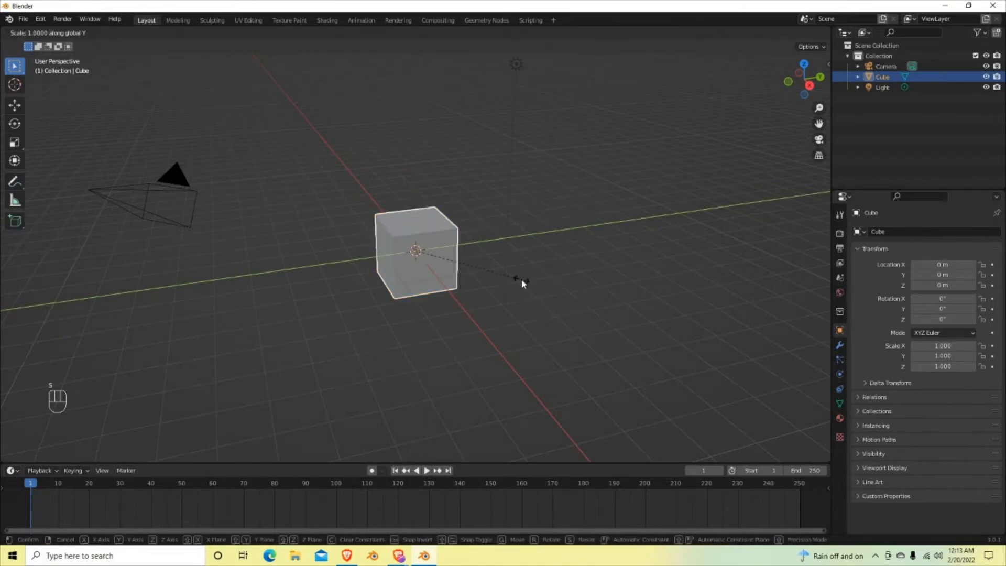
{"action": "key", "text": "y"}
{"action": "right_click", "coordinate": [485, 287]}
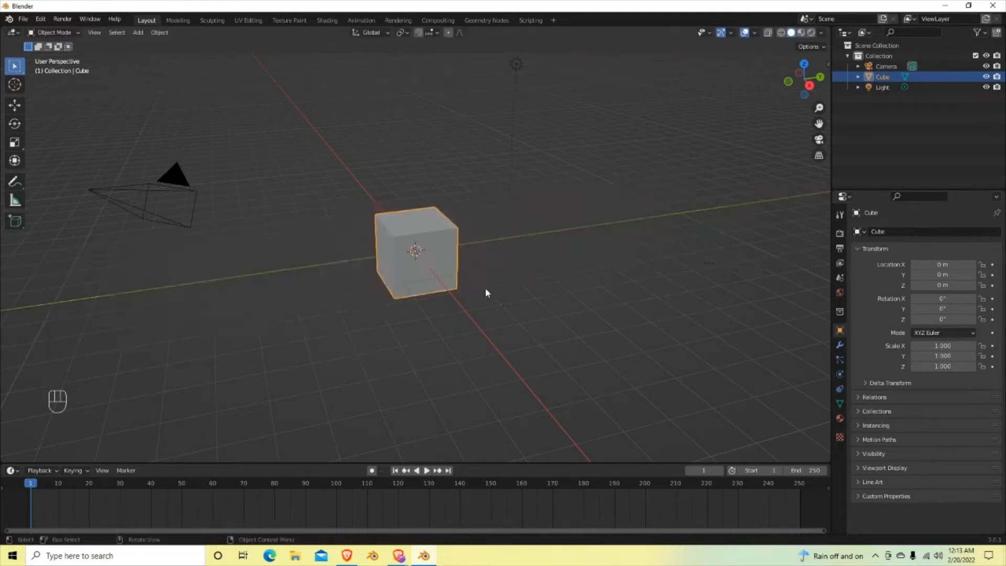
{"action": "key", "text": "s"}
{"action": "key", "text": "x"}
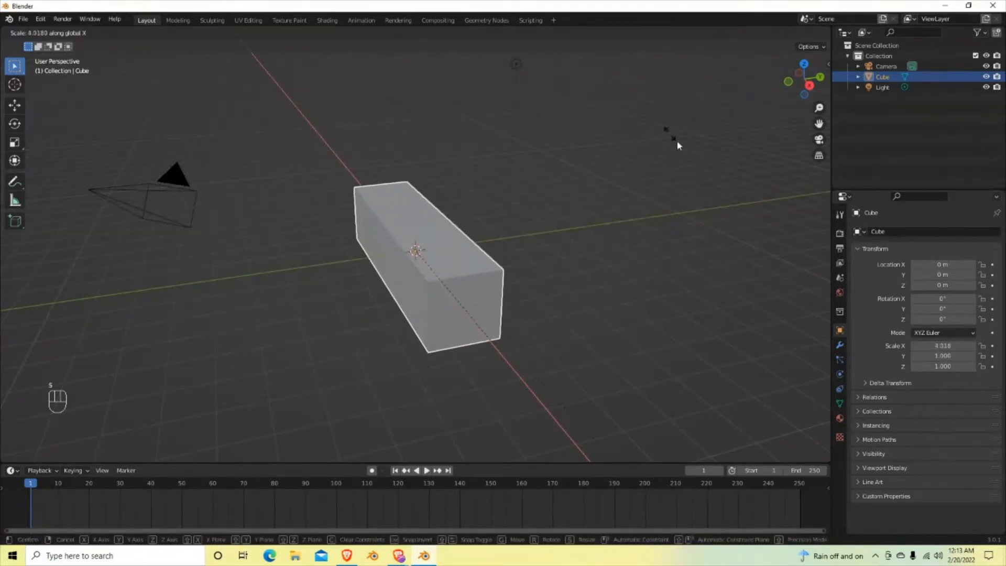
{"action": "right_click", "coordinate": [568, 361]}
{"action": "key", "text": "s"}
{"action": "key", "text": "z"}
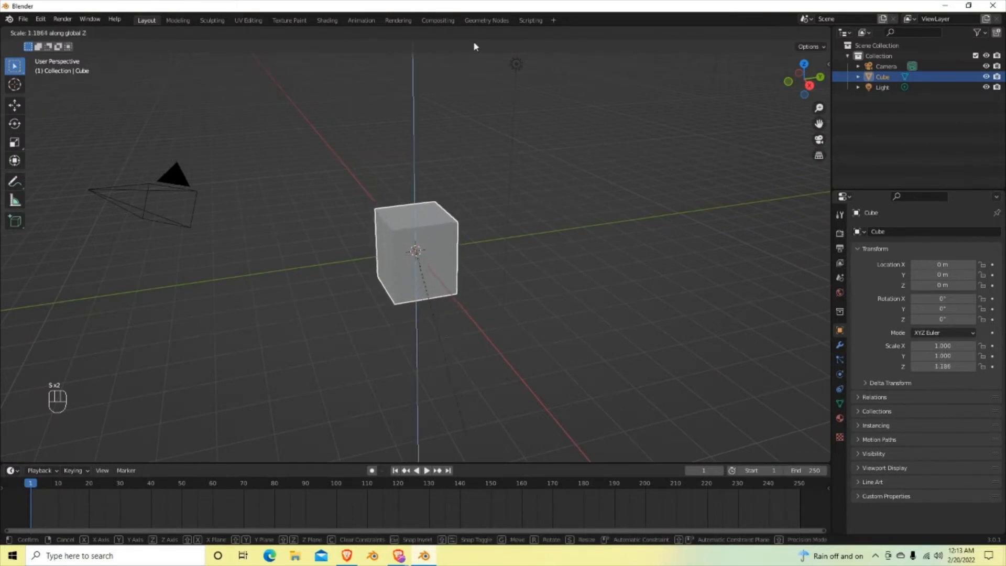
{"action": "right_click", "coordinate": [447, 318]}
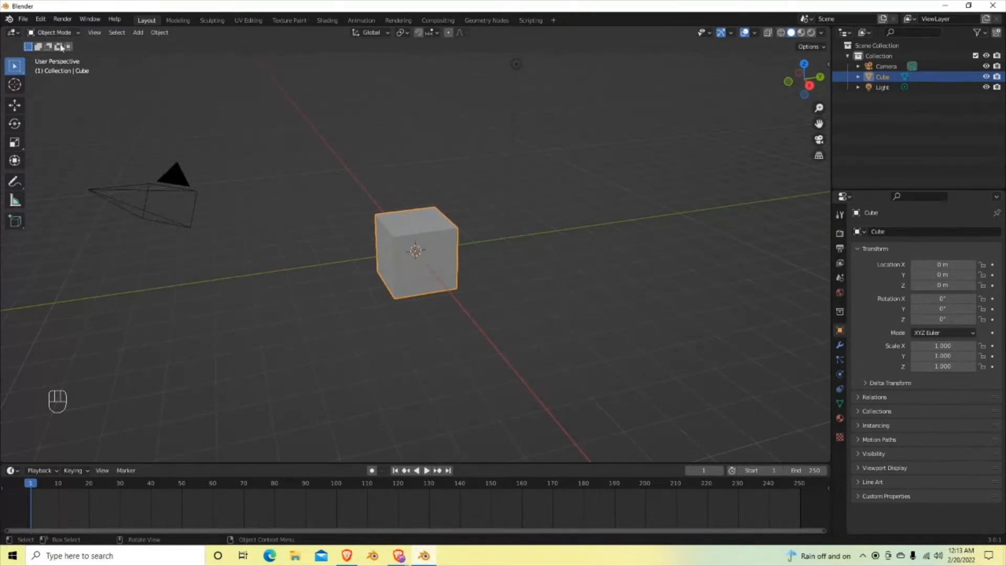
- Search the add-ons in Preferences for "auto" and enable the Mesh: Auto Mirror add-on
{"action": "left_click", "coordinate": [41, 20]}
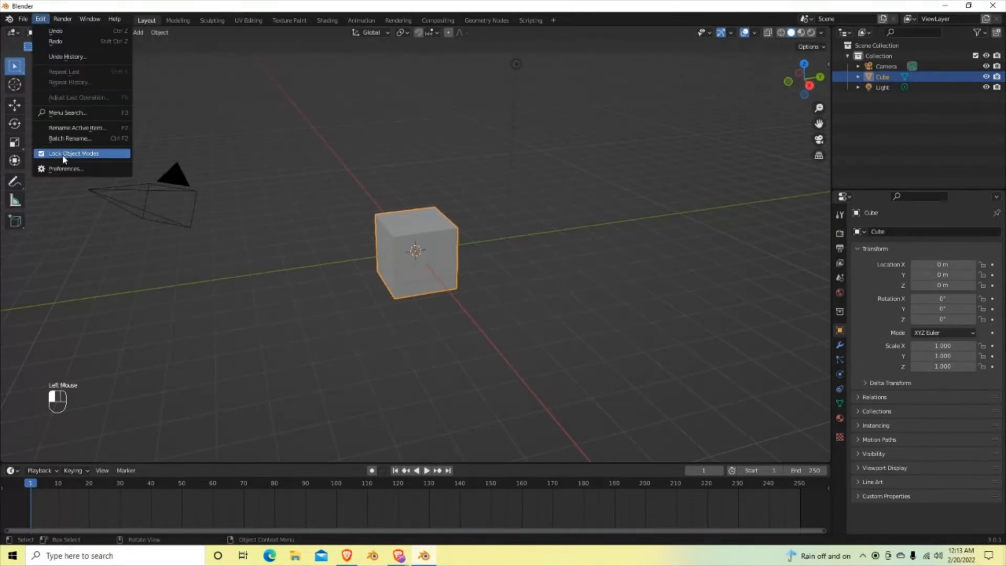
{"action": "left_click", "coordinate": [64, 169]}
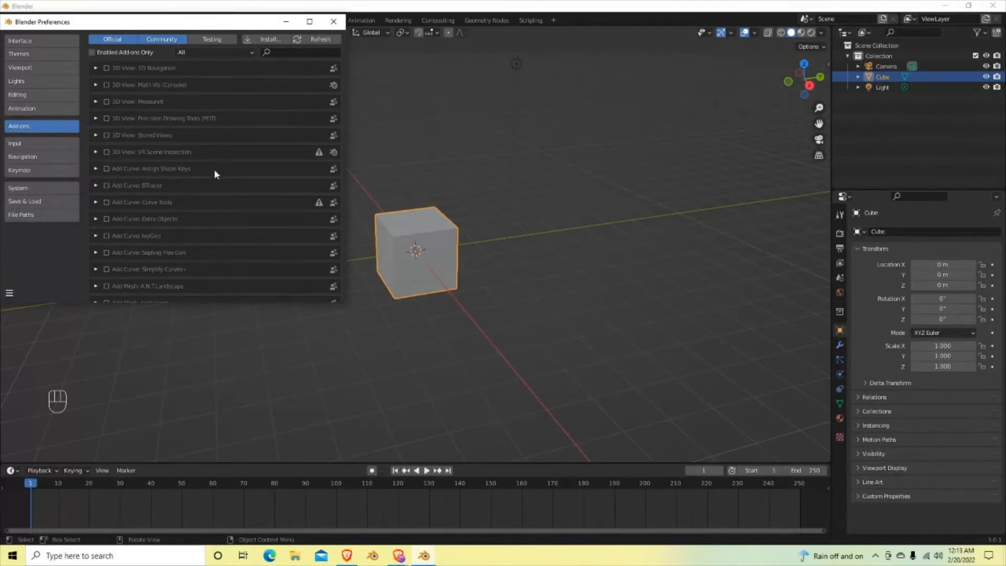
{"action": "left_click", "coordinate": [299, 51]}
{"action": "type", "text": "aut"}
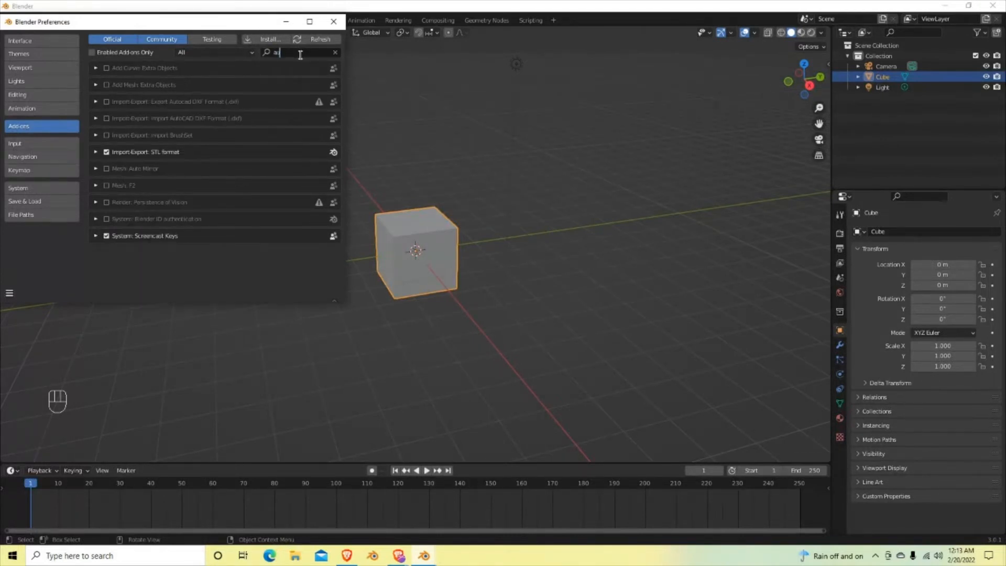
{"action": "type", "text": "o"}
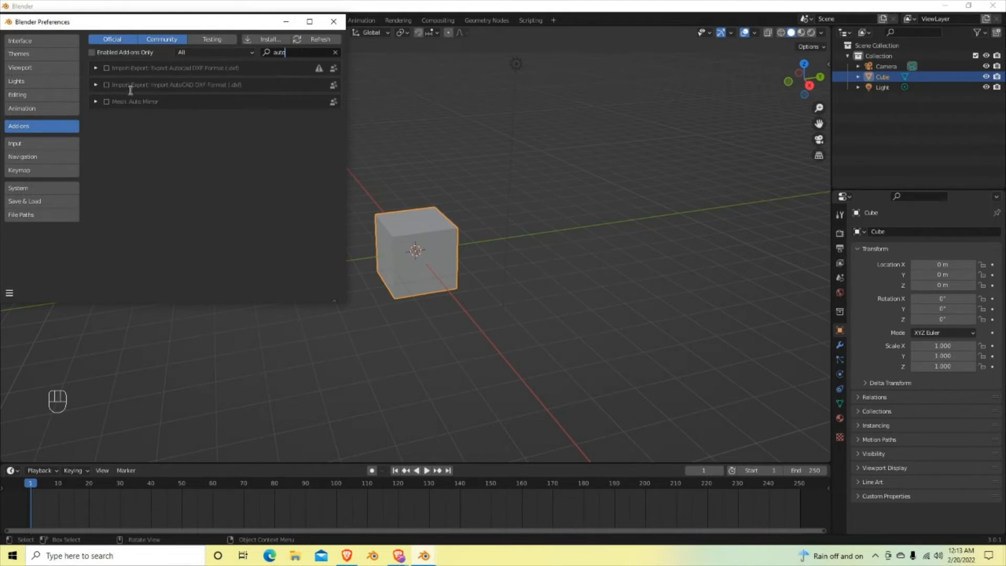
{"action": "left_click", "coordinate": [108, 104]}
{"action": "left_click", "coordinate": [107, 102]}
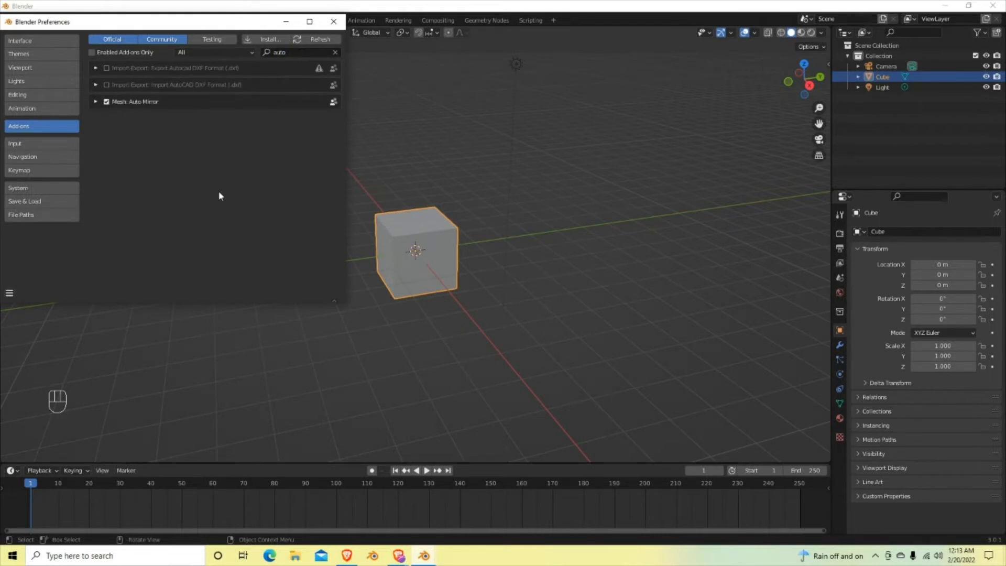
- Search the add-ons for "loop" and enable the Mesh: LoopTools add-on
{"action": "left_click", "coordinate": [294, 52]}
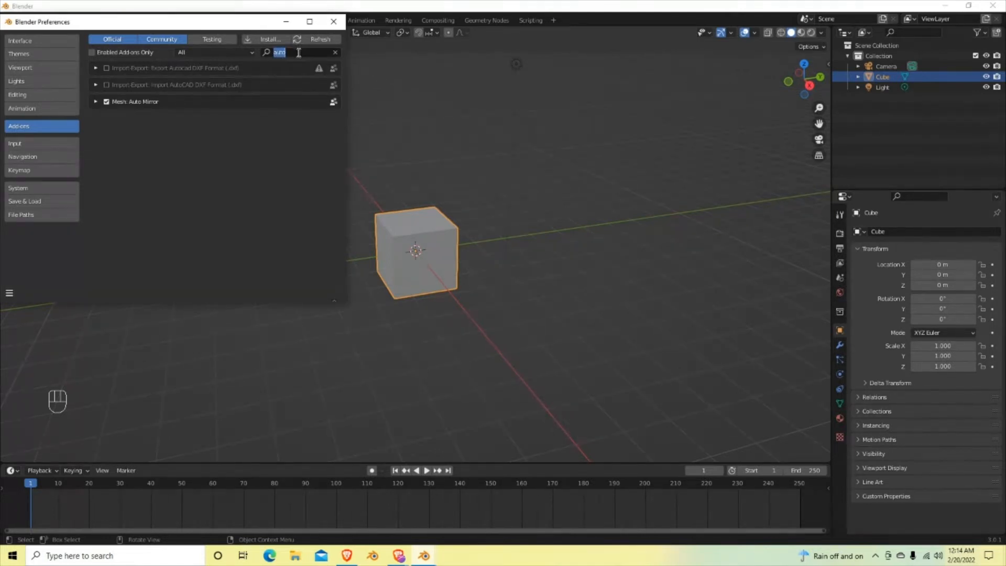
{"action": "key", "text": "BackSpace"}
{"action": "type", "text": "loo"}
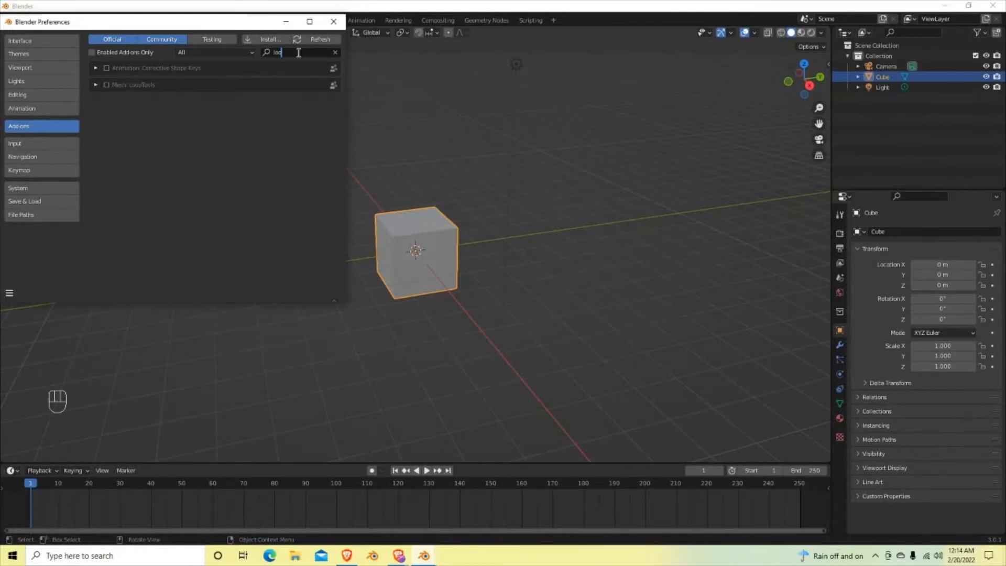
{"action": "type", "text": "p"}
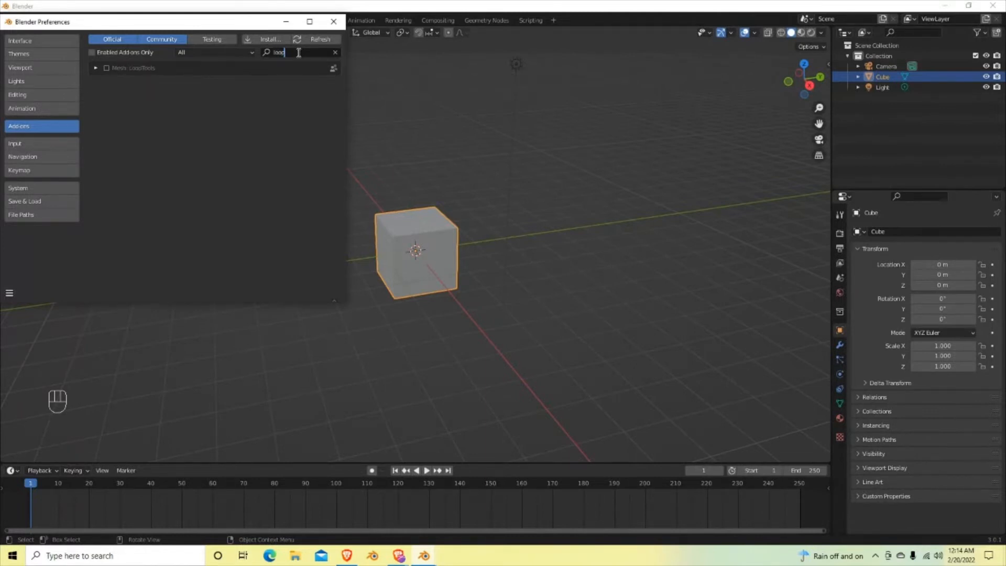
{"action": "left_click", "coordinate": [106, 68]}
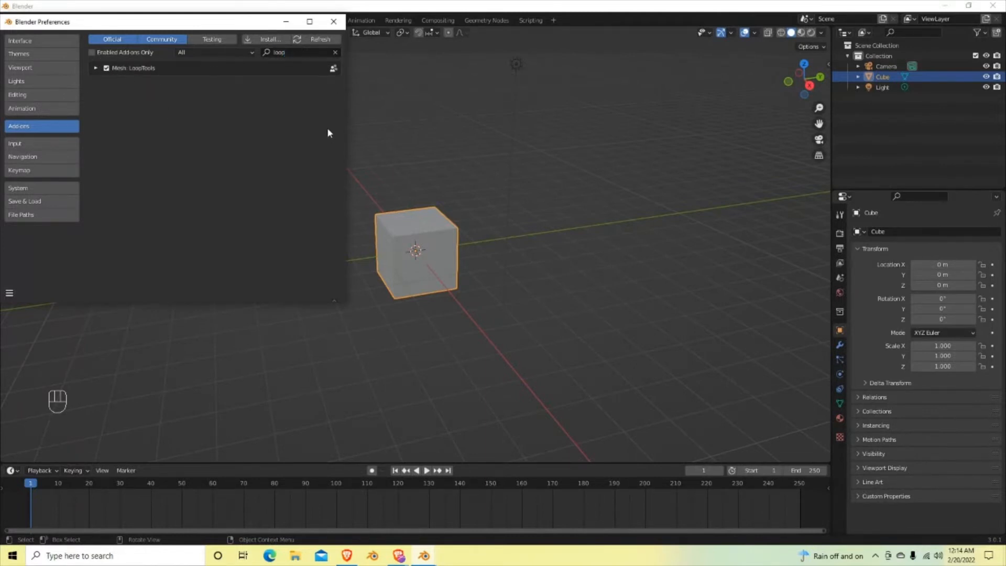
- Search the add-ons for "images" and enable the Import-Export: Import Images as Planes add-on
{"action": "left_click", "coordinate": [301, 51]}
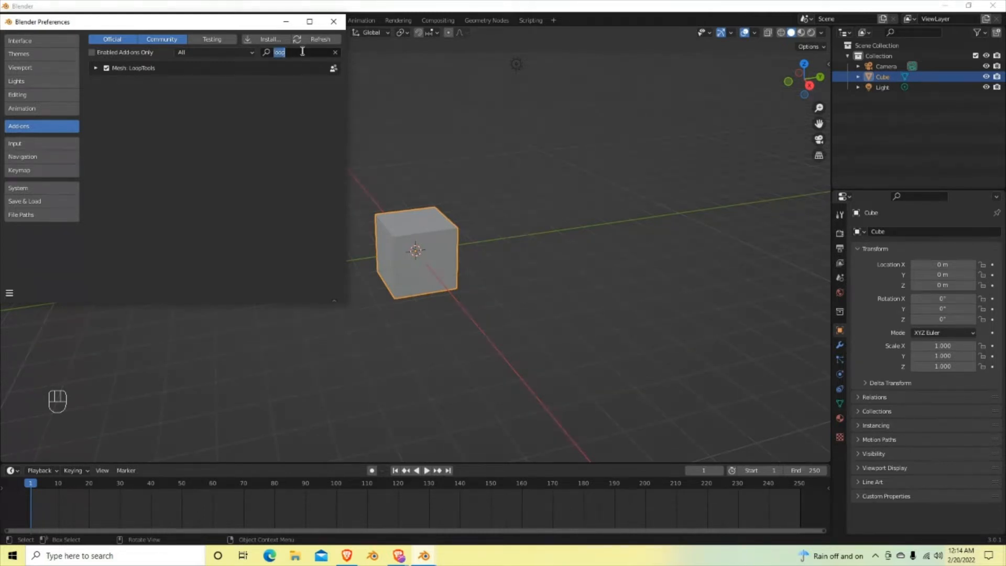
{"action": "type", "text": "image"}
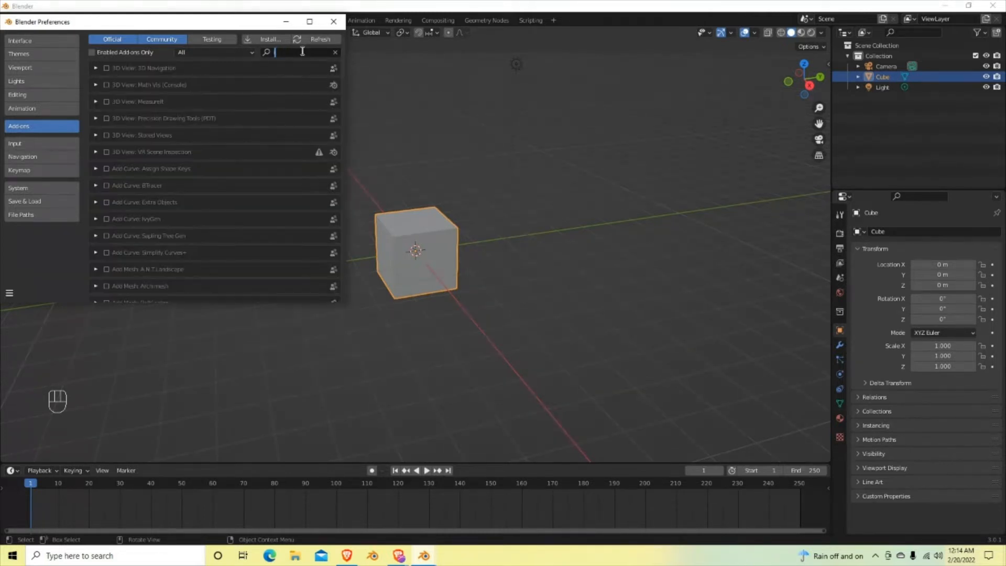
{"action": "type", "text": "s"}
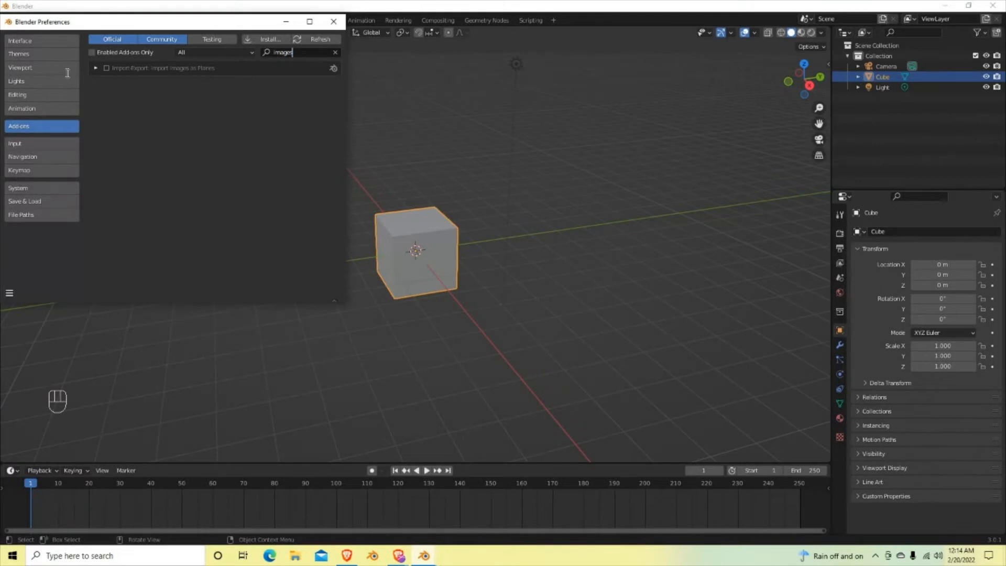
{"action": "key", "text": "Return"}
{"action": "left_click", "coordinate": [106, 68]}
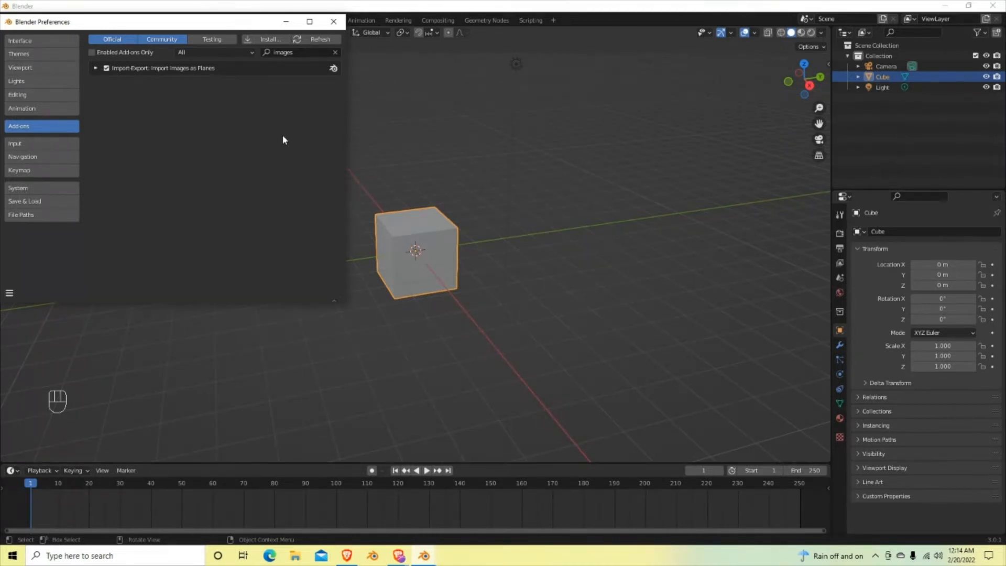
- Save the preferences and close the Preferences window
{"action": "left_click", "coordinate": [10, 293]}
{"action": "left_click", "coordinate": [15, 291]}
{"action": "left_click", "coordinate": [14, 291]}
{"action": "left_click", "coordinate": [46, 267]}
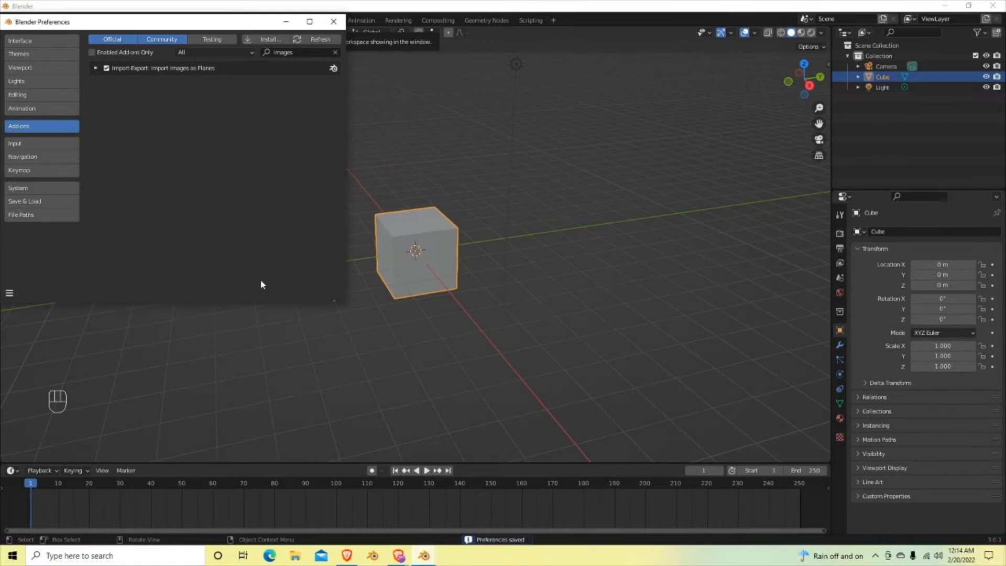
{"action": "left_click", "coordinate": [333, 22]}
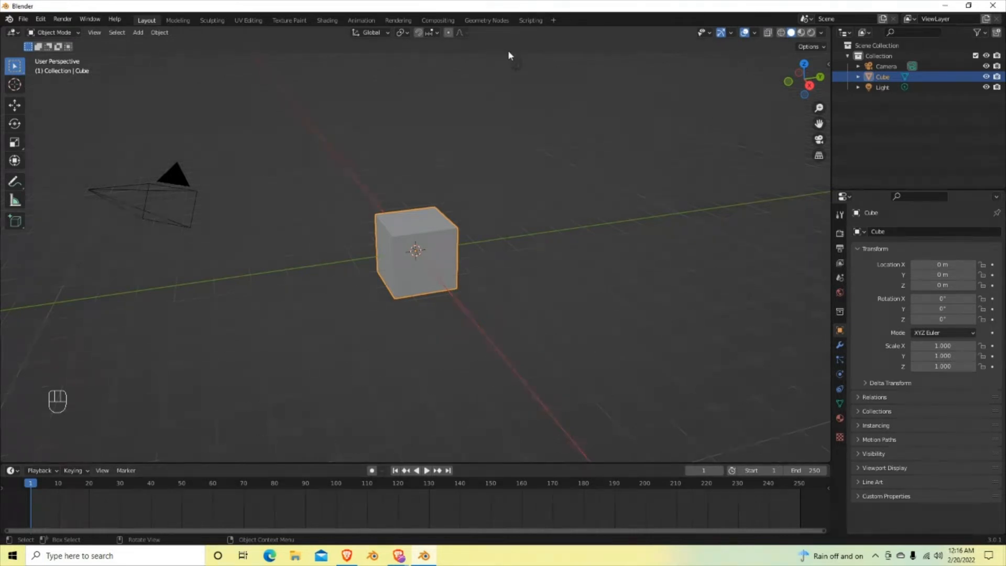
- Delete the light and the camera, keeping only the cube in the scene
{"action": "left_click", "coordinate": [516, 64]}
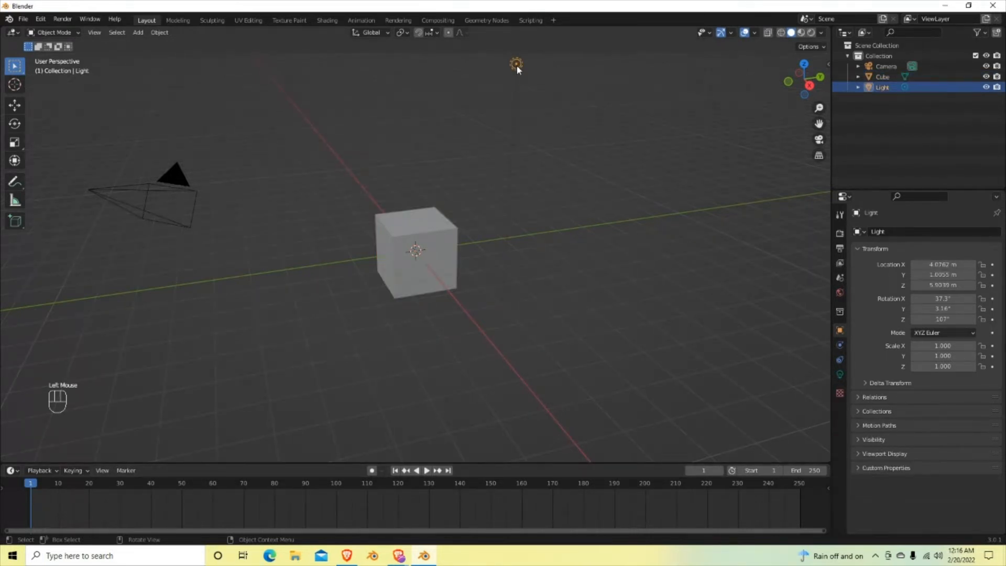
{"action": "key", "text": "x"}
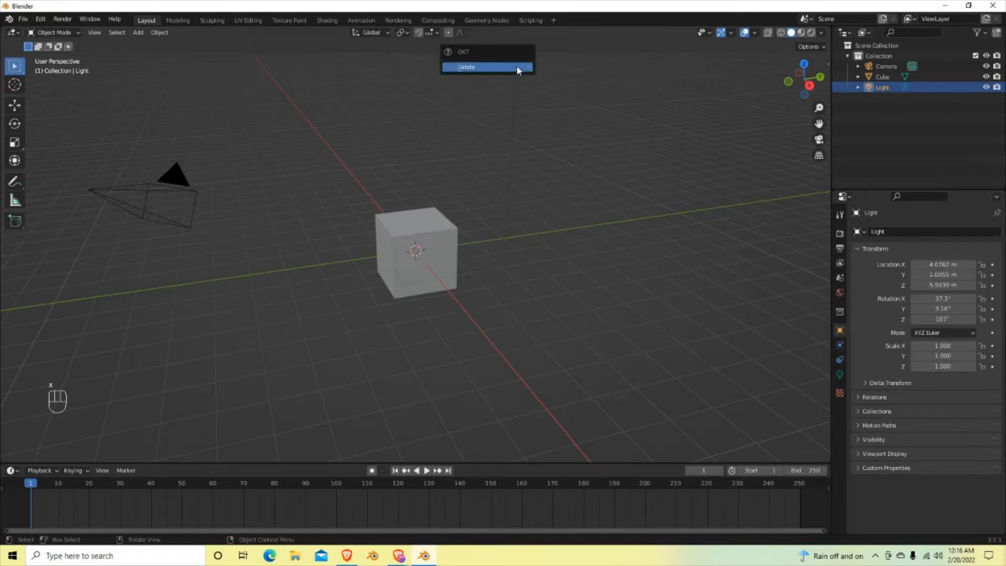
{"action": "left_click", "coordinate": [479, 69]}
{"action": "left_click", "coordinate": [99, 195]}
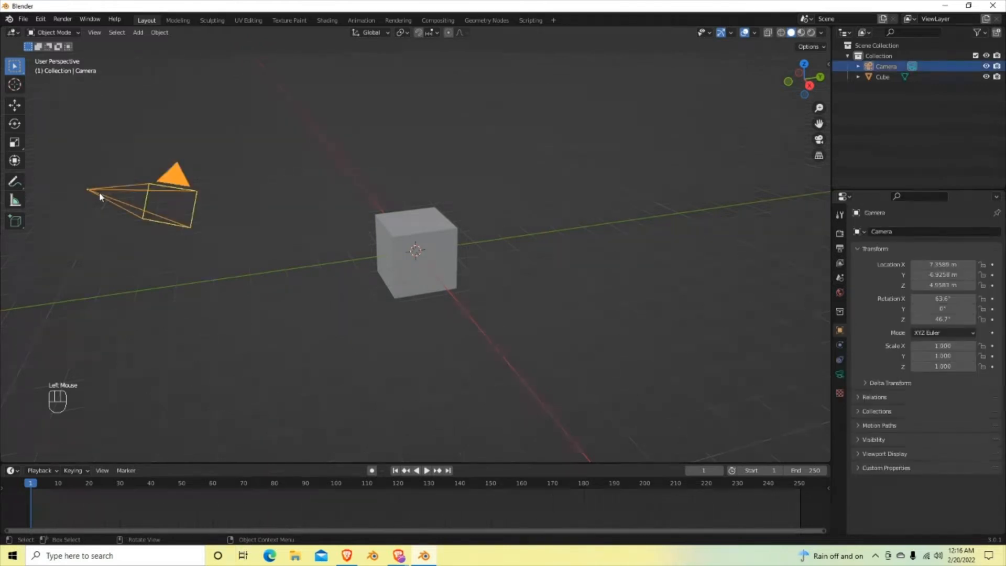
{"action": "key", "text": "x"}
{"action": "left_click", "coordinate": [71, 195]}
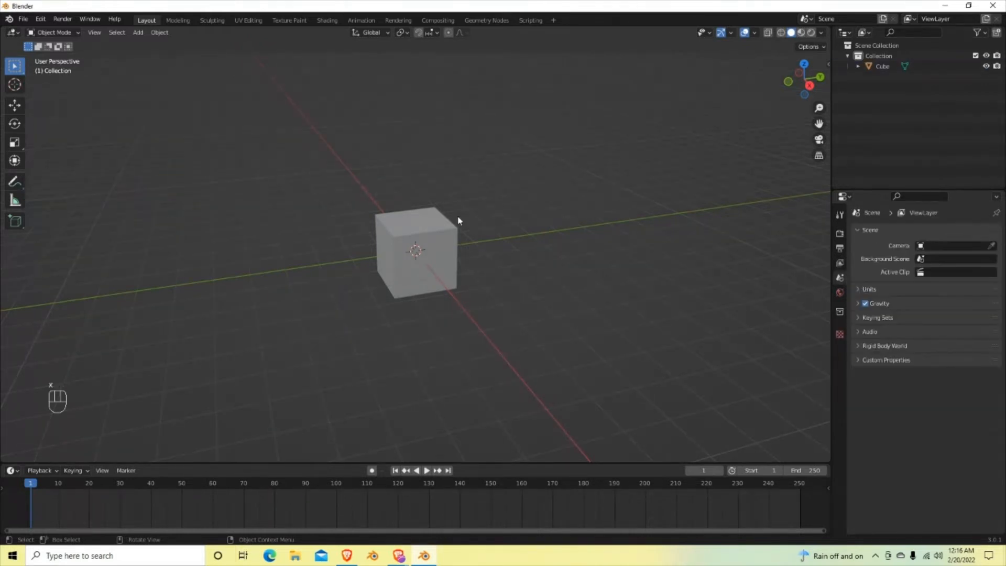
- Enlarge the timeline area to about half the workspace height and change it to a Shader Editor
{"action": "scroll", "coordinate": [424, 258], "scroll_direction": "up", "scroll_amount": 3}
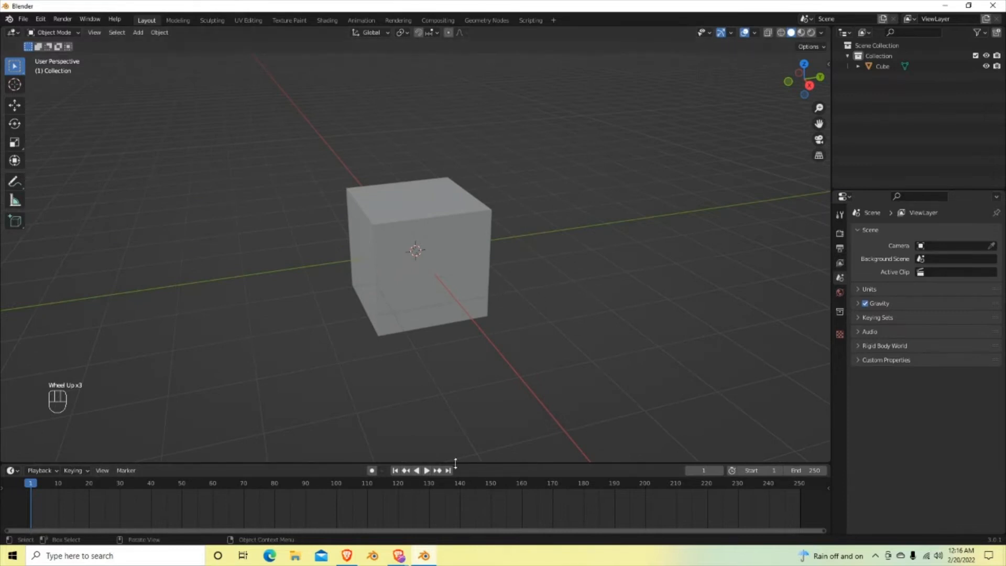
{"action": "left_click_drag", "start_coordinate": [560, 462], "coordinate": [545, 312]}
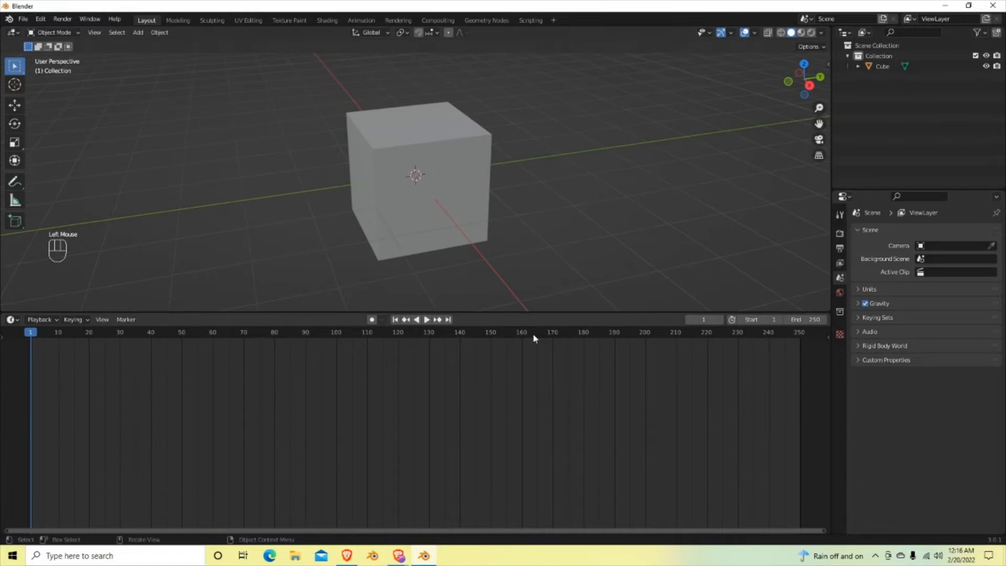
{"action": "left_click", "coordinate": [12, 320]}
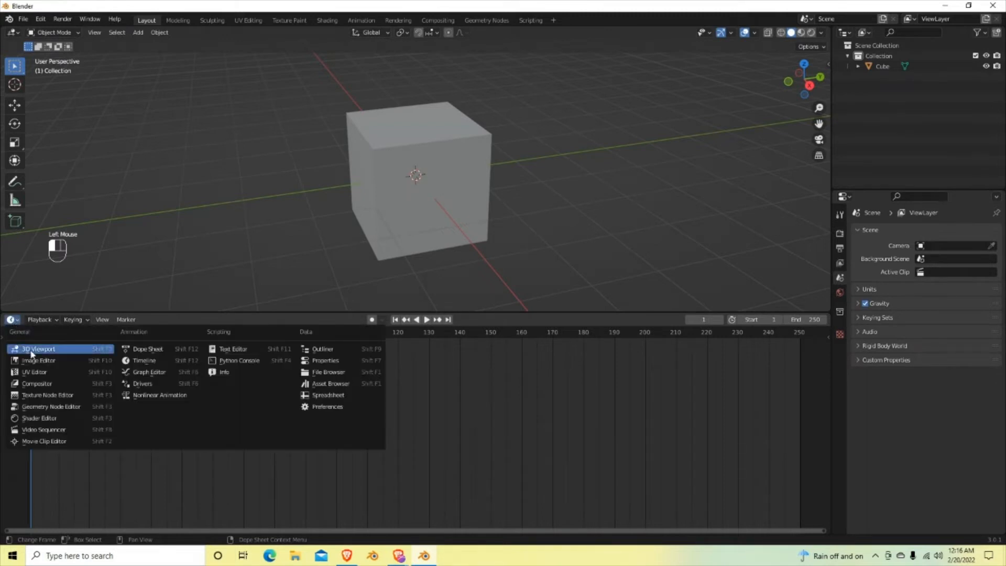
{"action": "left_click", "coordinate": [42, 418]}
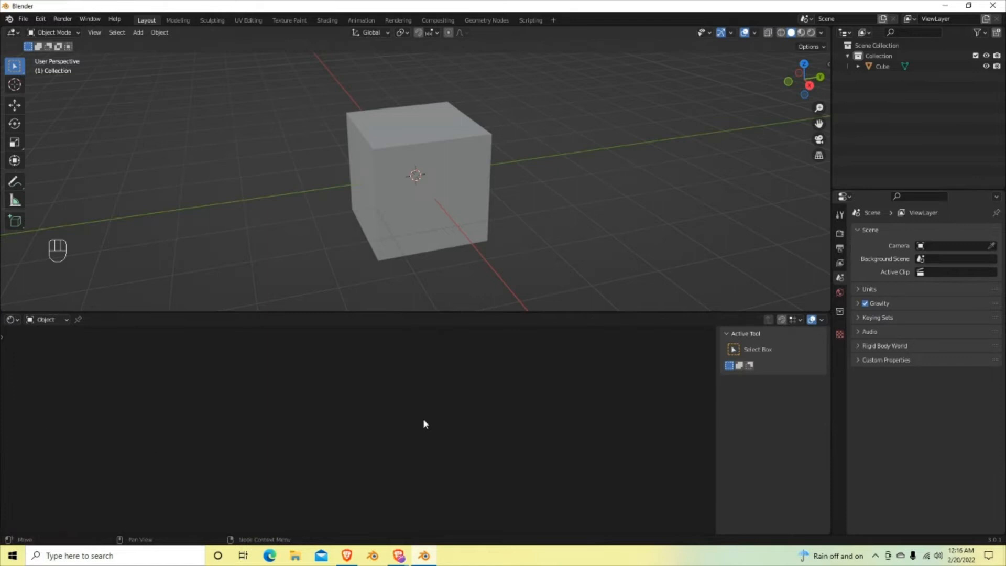
- Select the cube to show its material nodes, examine the Principled BSDF node, and shrink the Shader Editor to a low strip
{"action": "left_click", "coordinate": [443, 176]}
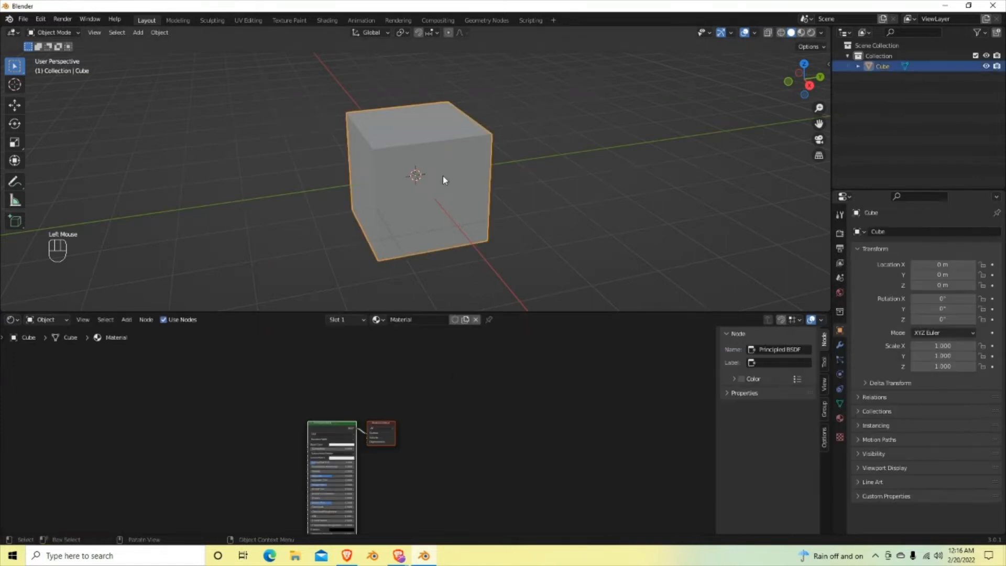
{"action": "scroll", "coordinate": [419, 426], "scroll_direction": "up", "scroll_amount": 5}
{"action": "middle_click_drag", "start_coordinate": [406, 471], "coordinate": [590, 428]}
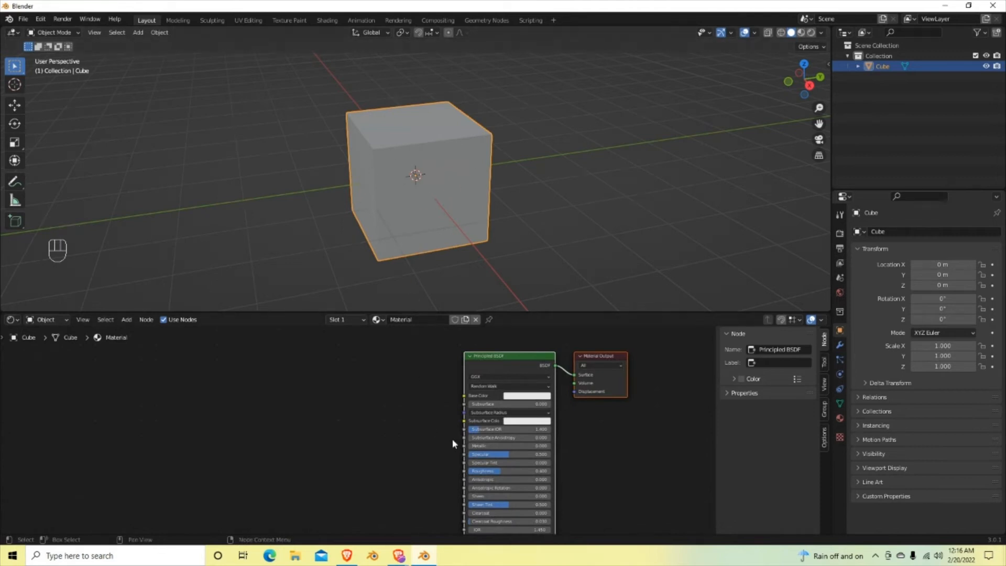
{"action": "scroll", "coordinate": [392, 409], "scroll_direction": "up", "scroll_amount": 2}
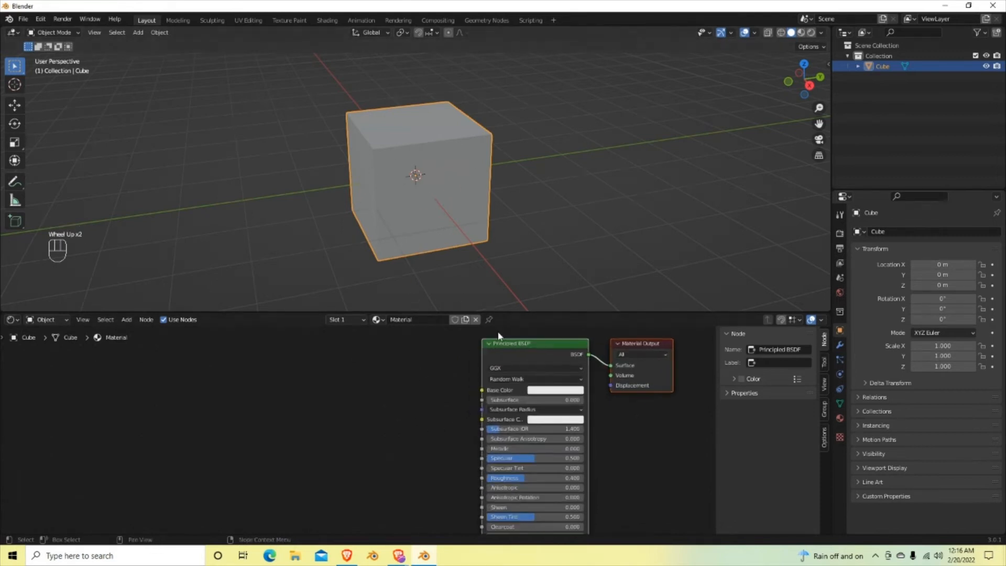
{"action": "scroll", "coordinate": [492, 430], "scroll_direction": "down", "scroll_amount": 1}
{"action": "left_click_drag", "start_coordinate": [506, 313], "coordinate": [538, 475]}
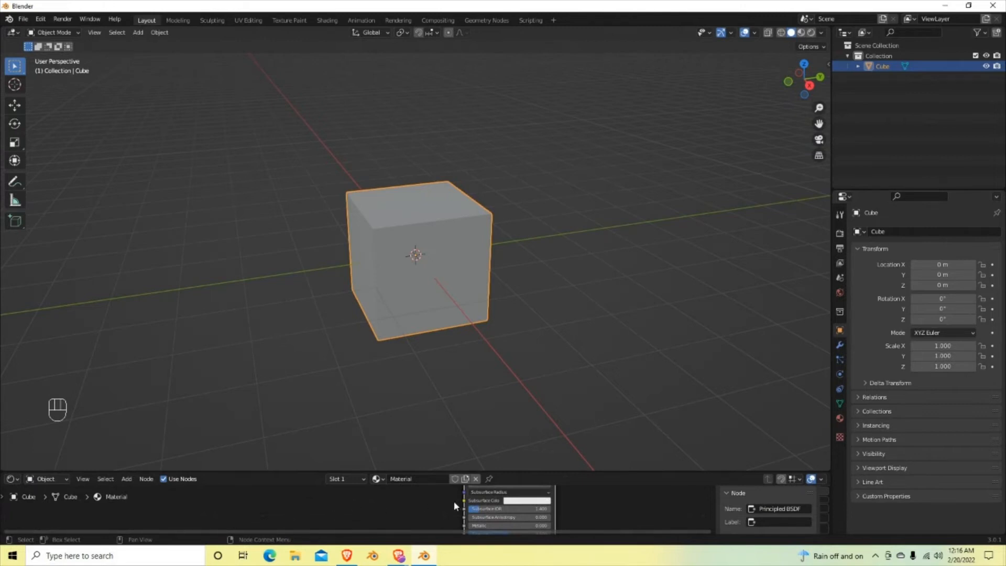
- Split the 3D viewport vertically in two and widen the new viewport beside the Outliner
{"action": "right_click", "coordinate": [829, 351]}
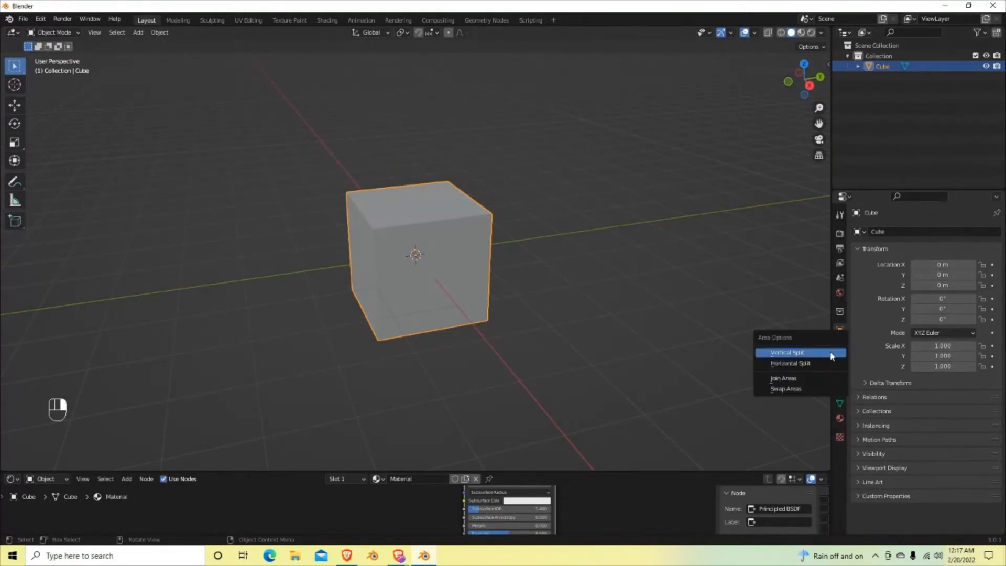
{"action": "left_click", "coordinate": [831, 354]}
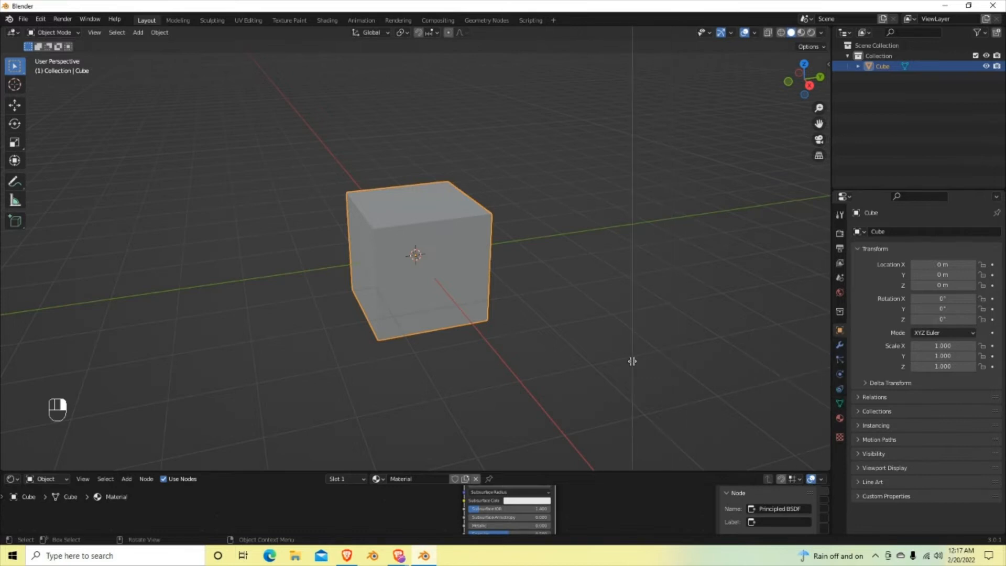
{"action": "left_click", "coordinate": [631, 361]}
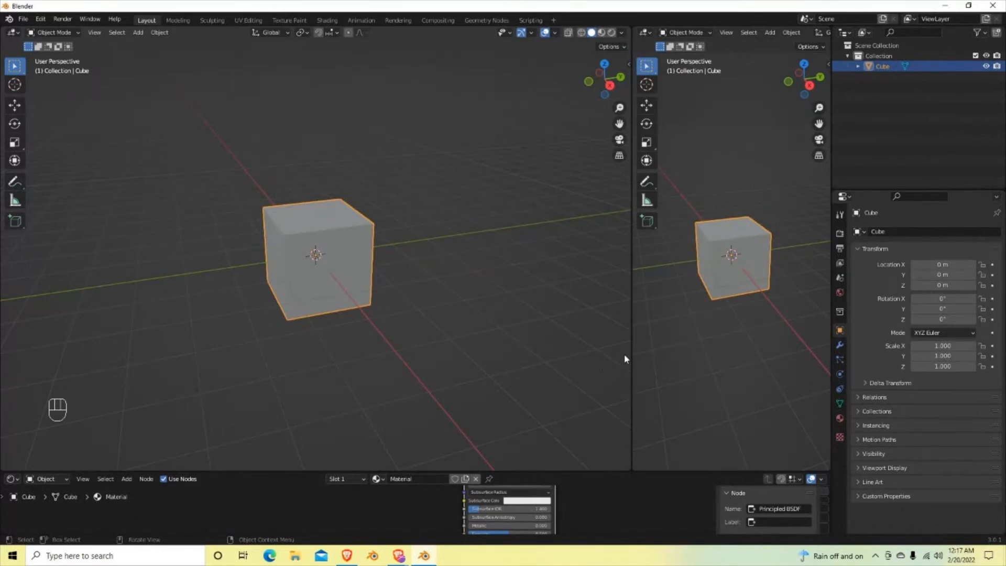
{"action": "left_click_drag", "start_coordinate": [631, 341], "coordinate": [319, 327]}
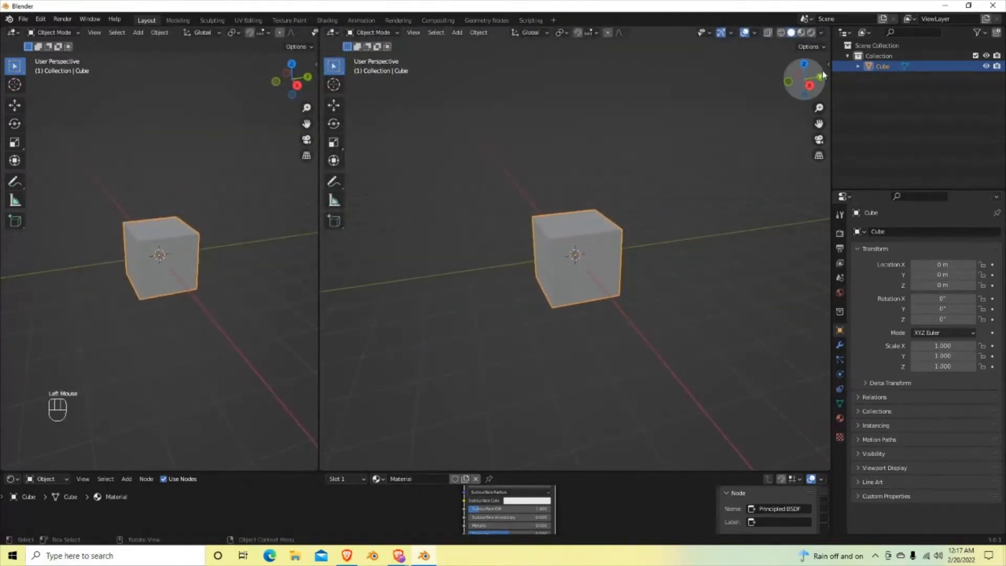
- Try wireframe and solid shading in the wider viewport, and set it to rendered shading
{"action": "left_click", "coordinate": [780, 33]}
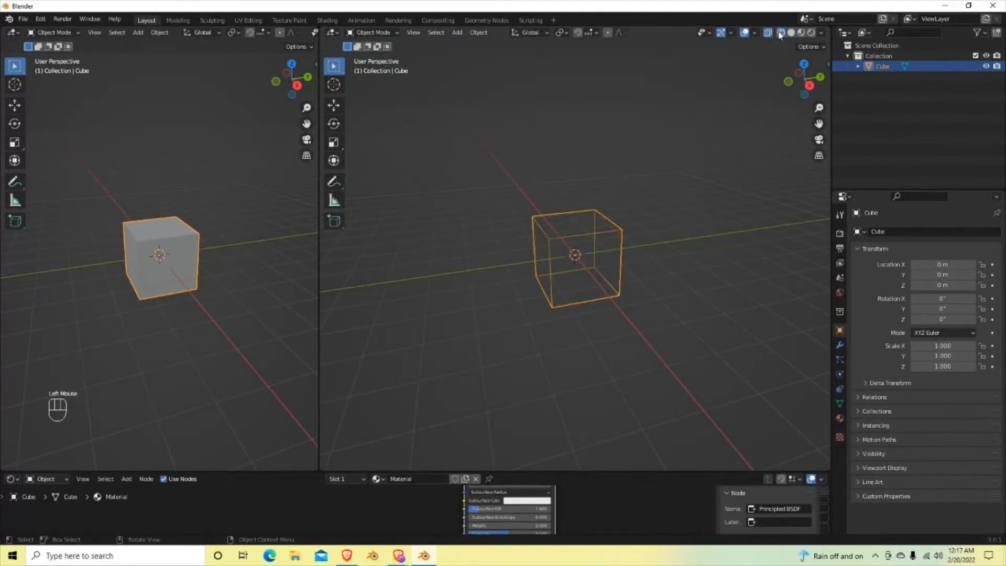
{"action": "left_click", "coordinate": [790, 33]}
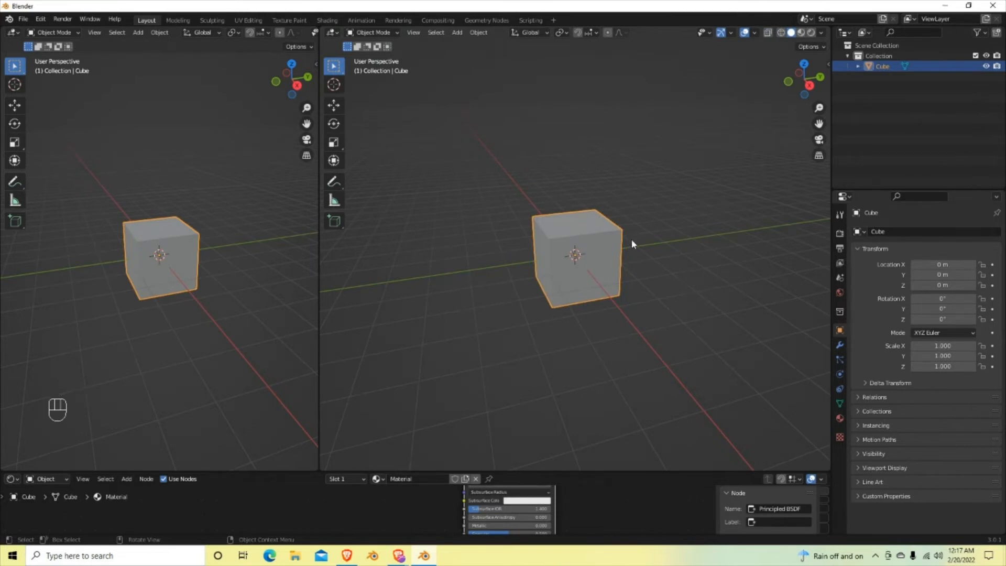
{"action": "left_click", "coordinate": [812, 34]}
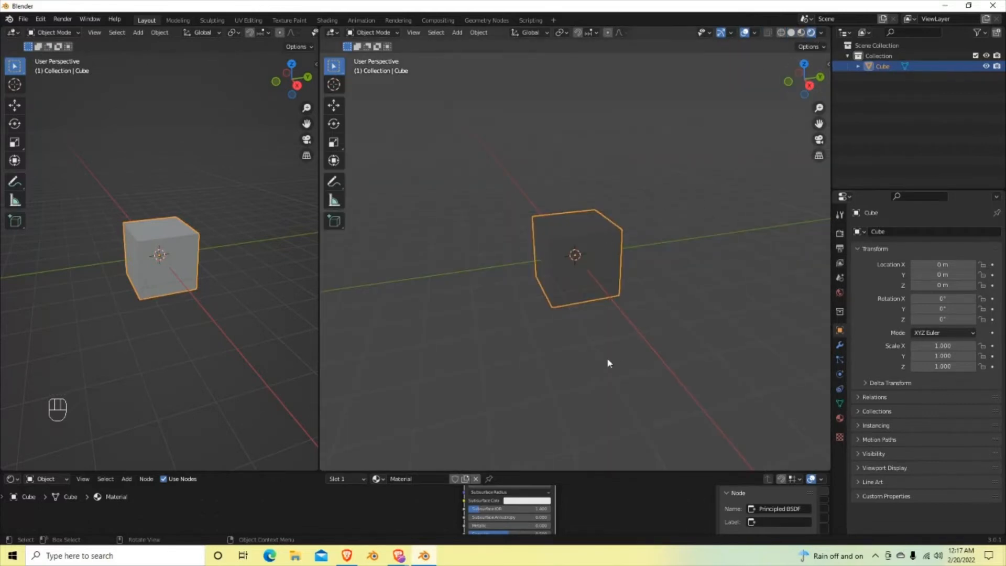
- Turn off Scene Lights and Scene World for the rendered viewport and choose a different HDRI to light it
{"action": "left_click", "coordinate": [821, 32]}
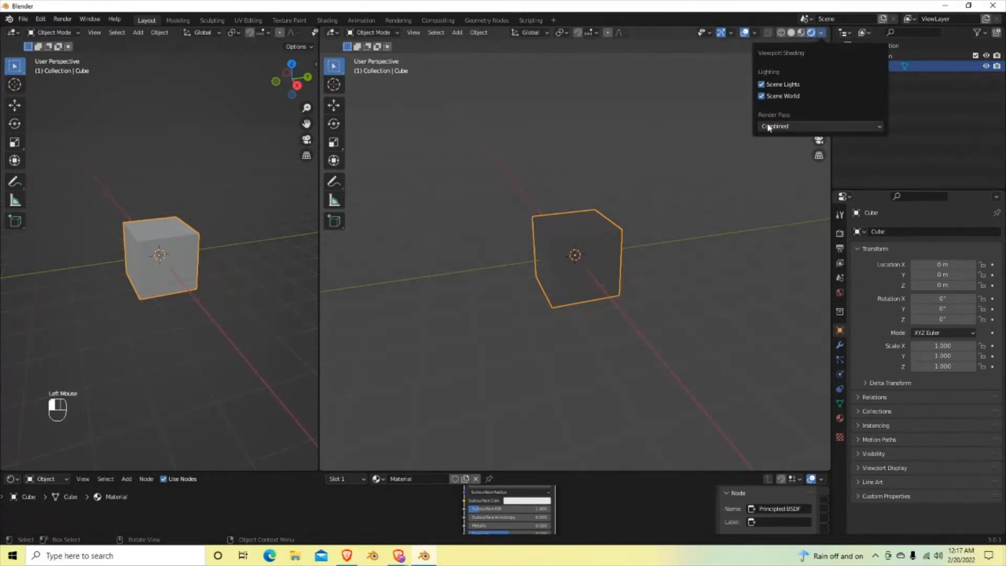
{"action": "left_click", "coordinate": [762, 84]}
{"action": "left_click", "coordinate": [761, 95]}
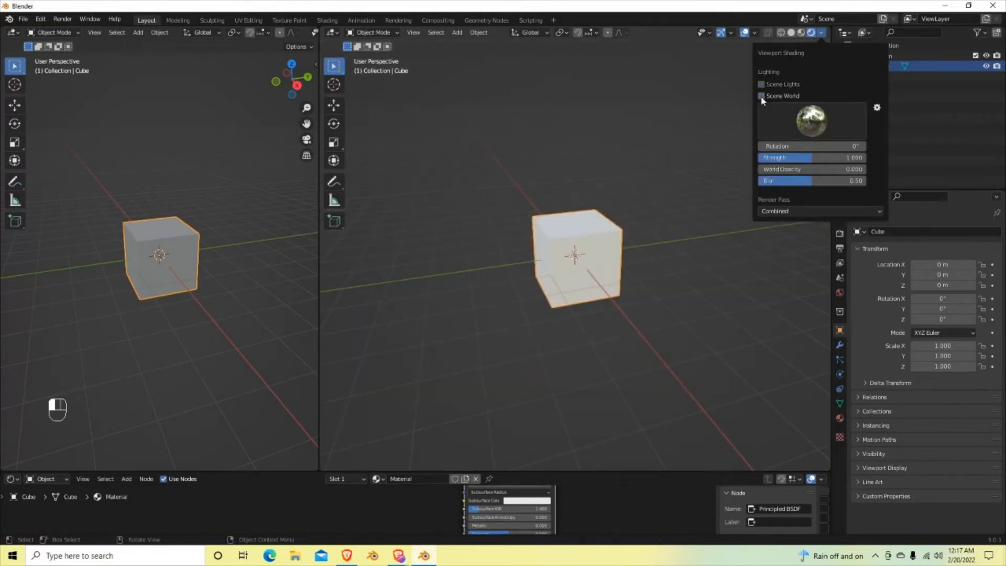
{"action": "left_click", "coordinate": [821, 32]}
{"action": "left_click", "coordinate": [820, 124]}
{"action": "left_click", "coordinate": [661, 163]}
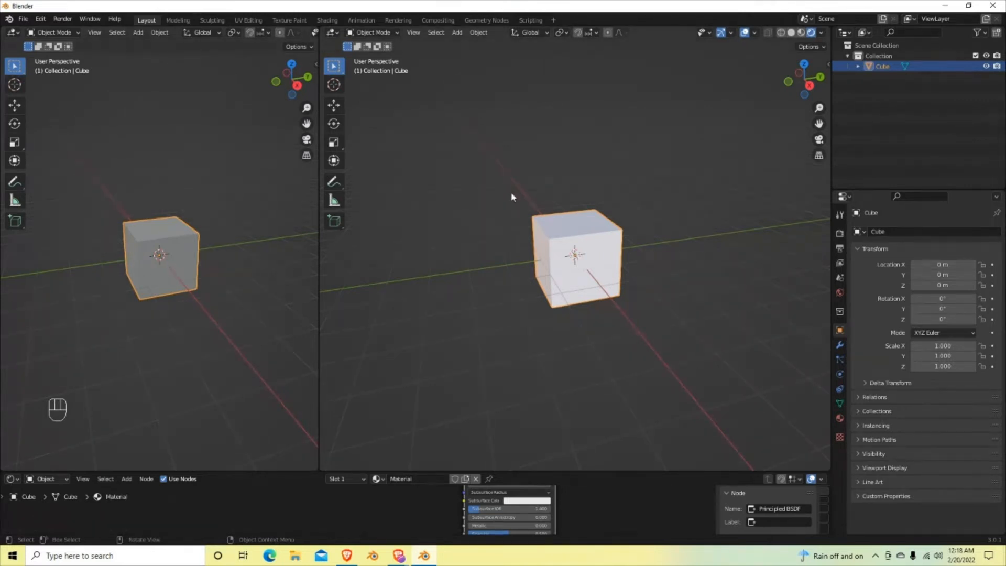
- Try hiding the Tool Settings bar in the rendered viewport, and show it again
{"action": "left_click", "coordinate": [413, 32]}
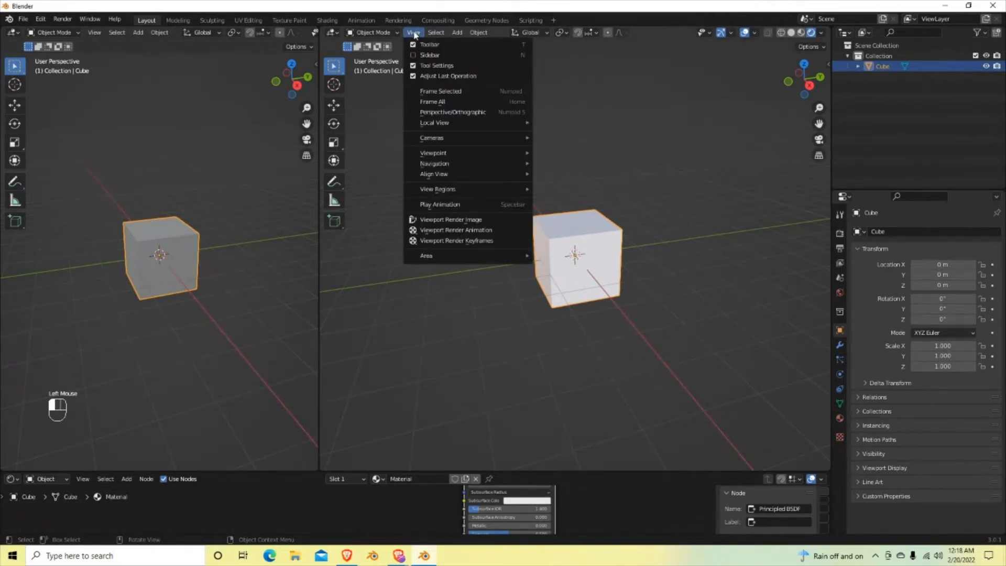
{"action": "left_click", "coordinate": [413, 33]}
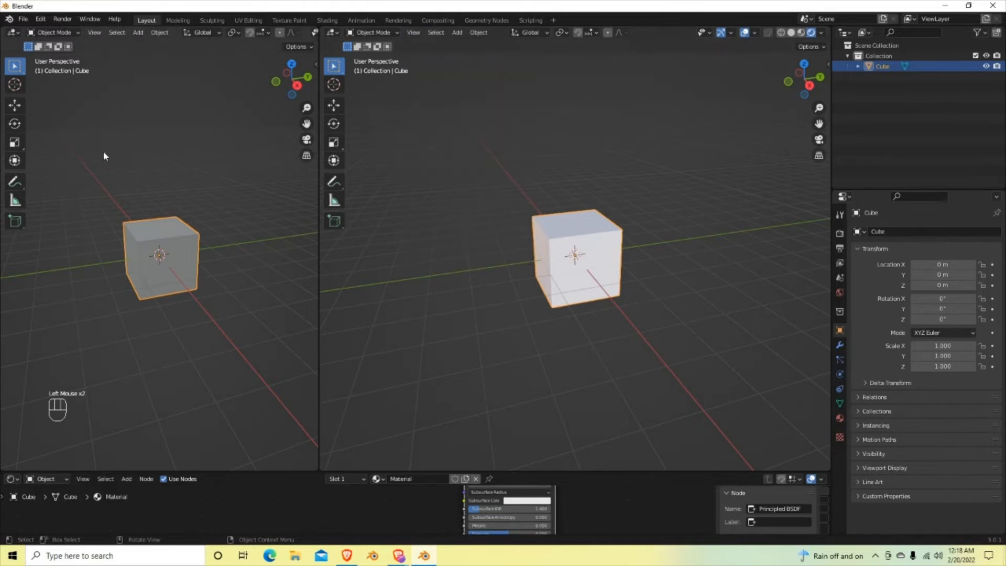
{"action": "left_click", "coordinate": [413, 32]}
{"action": "left_click", "coordinate": [415, 65]}
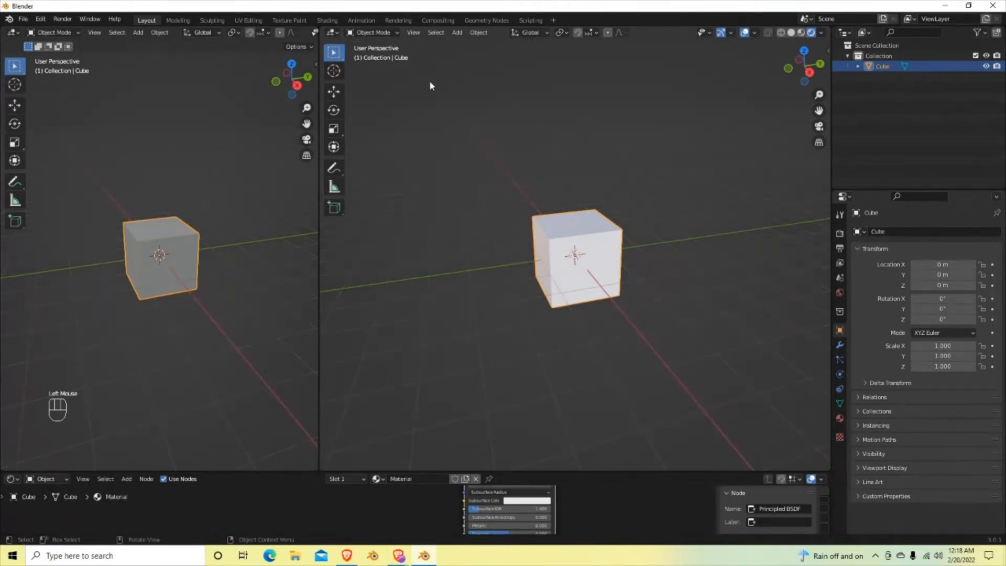
{"action": "left_click", "coordinate": [413, 32]}
{"action": "left_click", "coordinate": [413, 32]}
{"action": "left_click", "coordinate": [413, 63]}
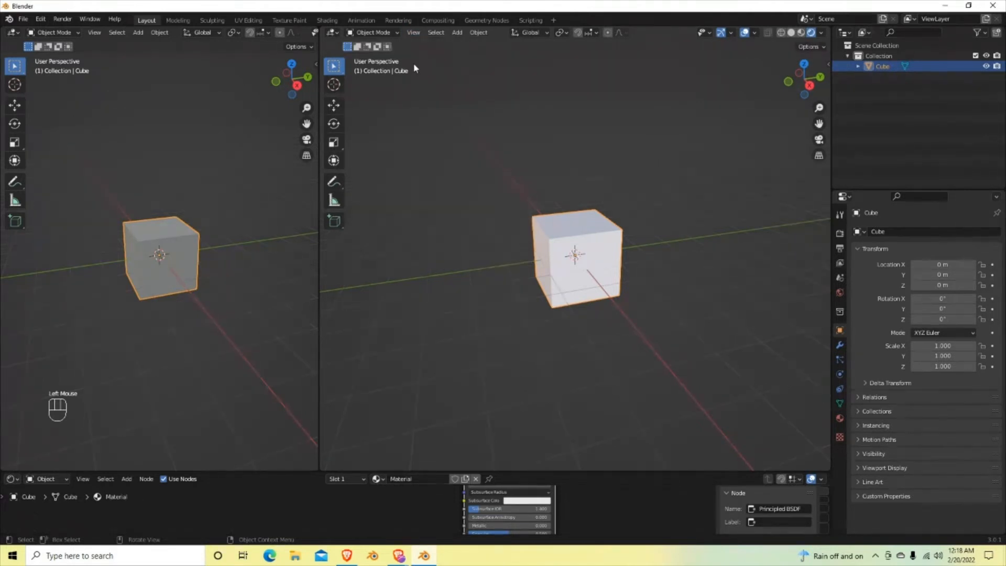
- Hide the toolbar in the rendered viewport and narrow that viewport to give the solid one more room
{"action": "left_click", "coordinate": [413, 32]}
{"action": "left_click", "coordinate": [411, 45]}
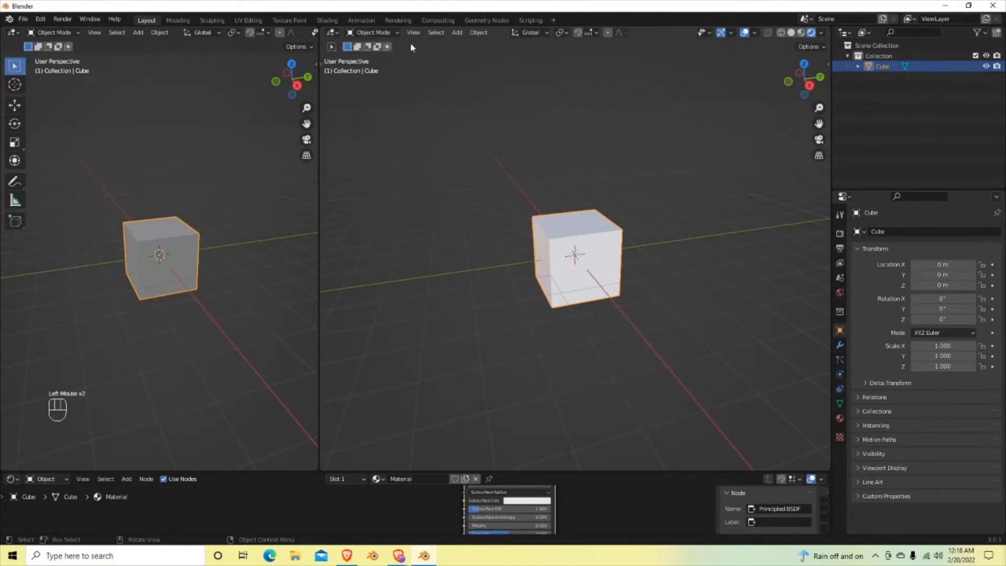
{"action": "left_click_drag", "start_coordinate": [320, 127], "coordinate": [620, 152]}
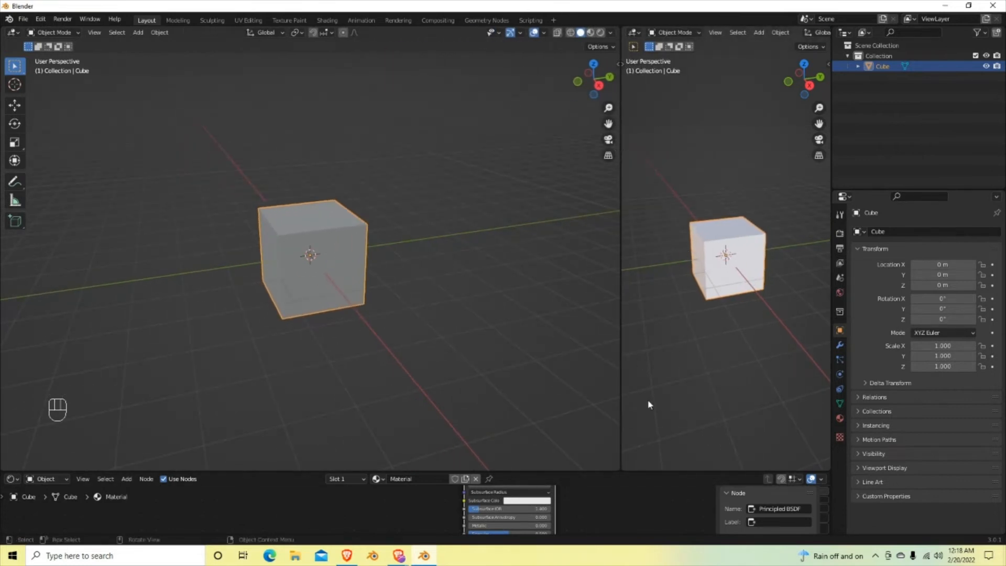
- Split the narrow rendered viewport horizontally and adjust the divider so both halves are about equal in height
{"action": "right_click", "coordinate": [620, 378]}
{"action": "left_click", "coordinate": [610, 389]}
{"action": "left_click", "coordinate": [676, 309]}
{"action": "left_click_drag", "start_coordinate": [739, 309], "coordinate": [741, 244]}
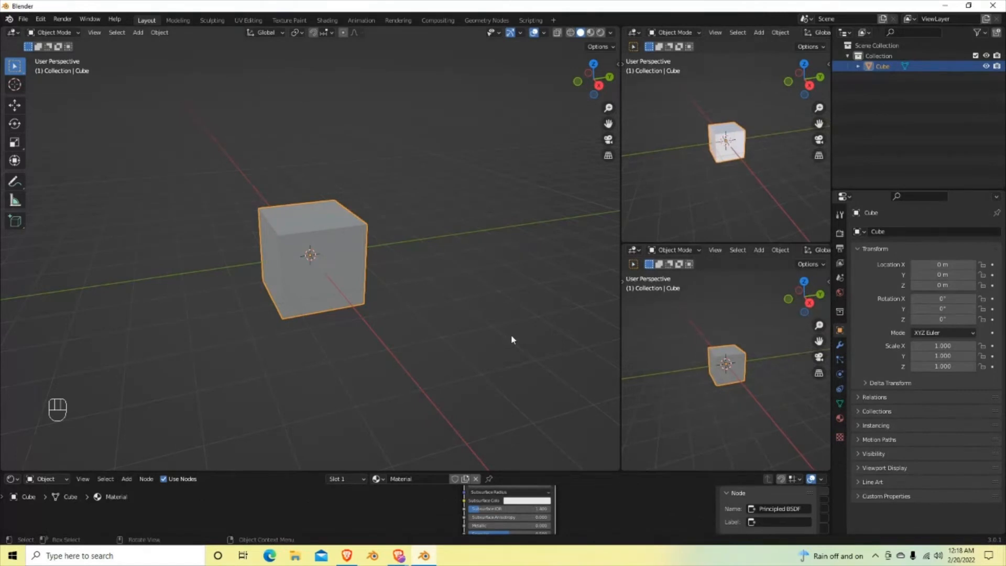
- Switch the lower of the two narrow viewports to the UV Editor
{"action": "left_click", "coordinate": [634, 249]}
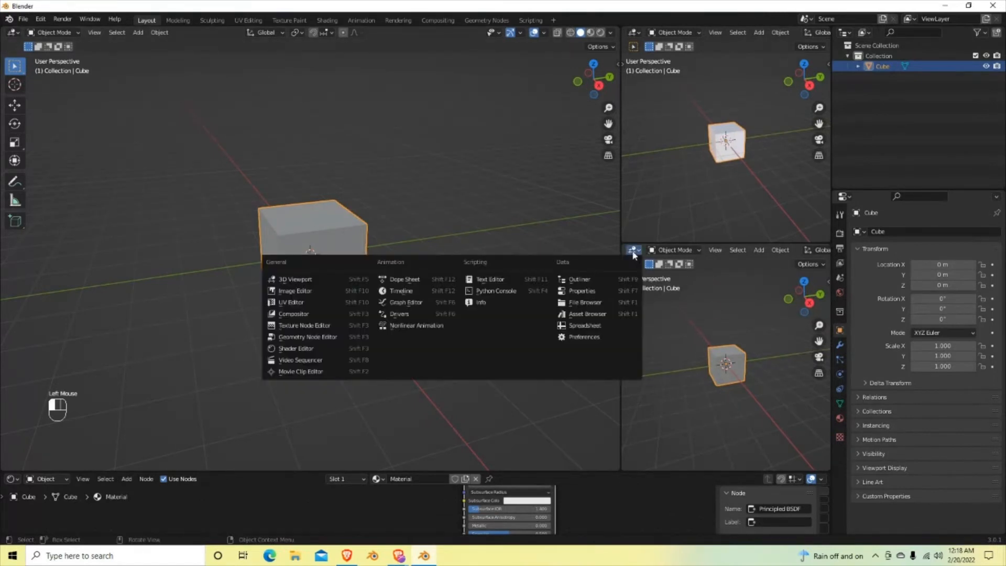
{"action": "left_click", "coordinate": [291, 303]}
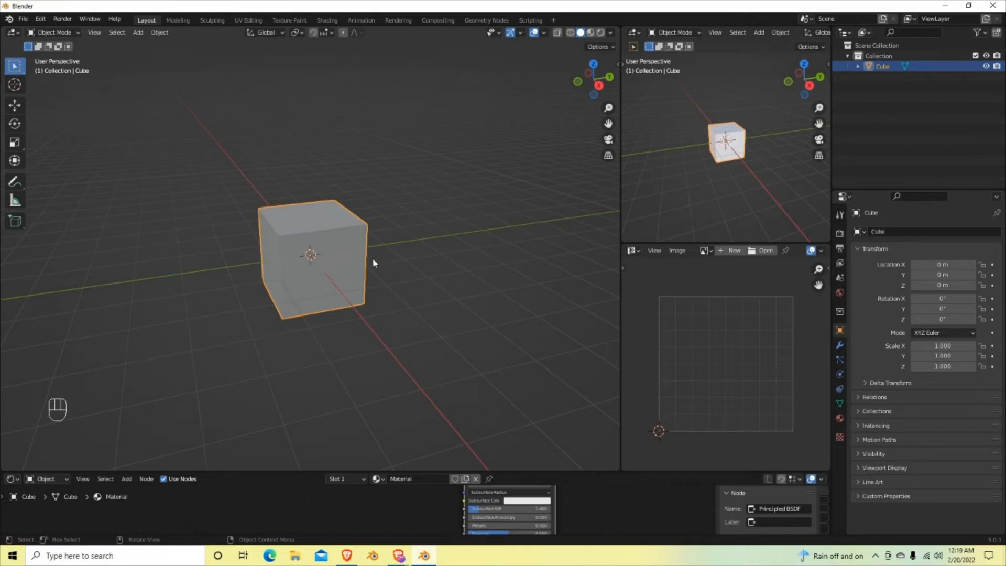
- Clear the cube's default material and its slot, and create a new material for the cube
{"action": "left_click", "coordinate": [840, 418]}
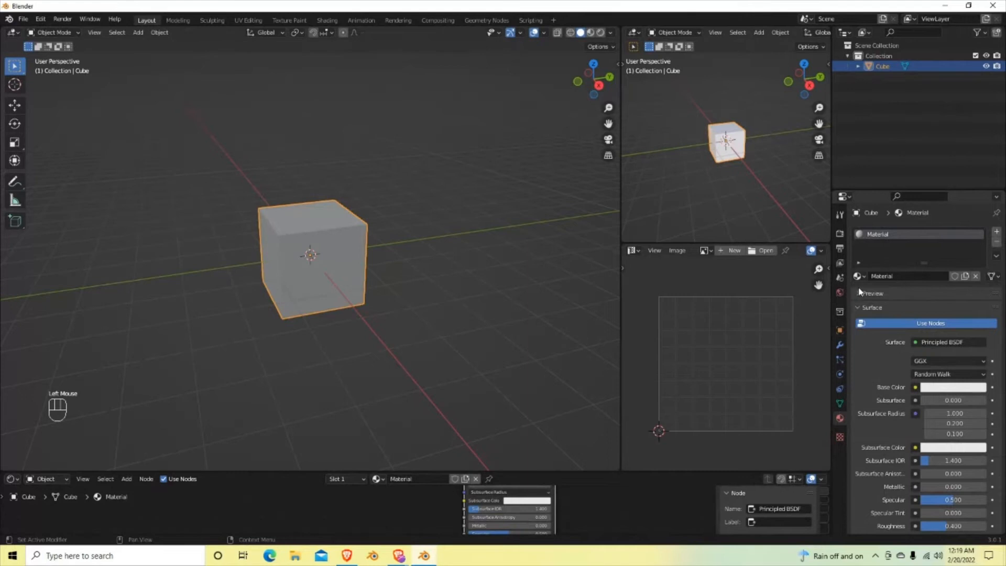
{"action": "left_click", "coordinate": [975, 276]}
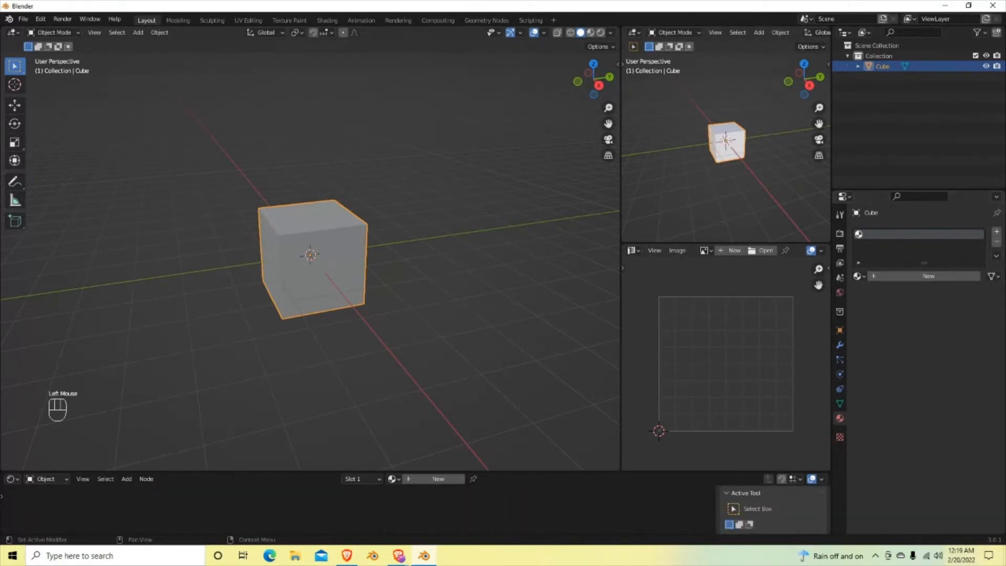
{"action": "left_click", "coordinate": [857, 275]}
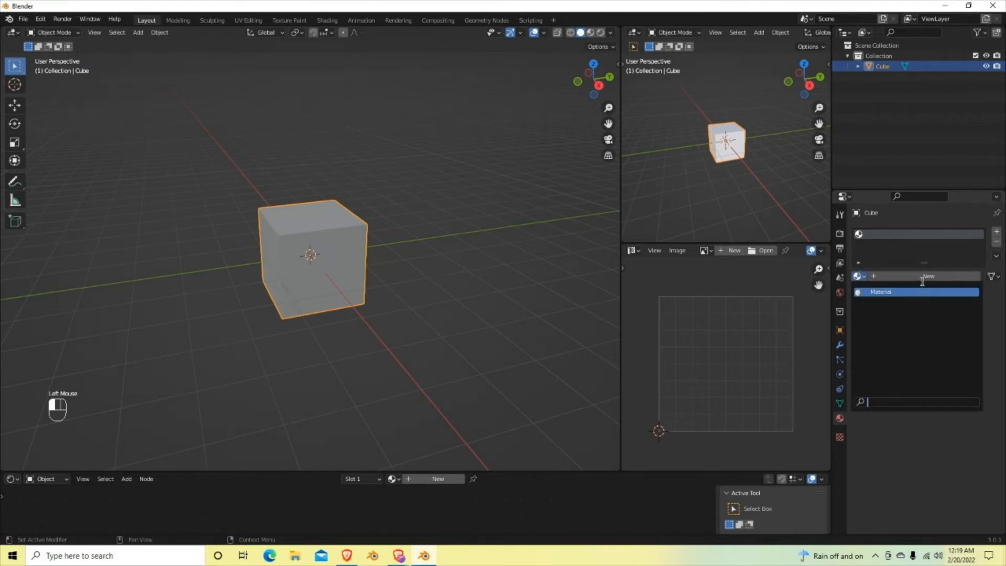
{"action": "left_click", "coordinate": [950, 296]}
{"action": "key", "text": "ctrl+z"}
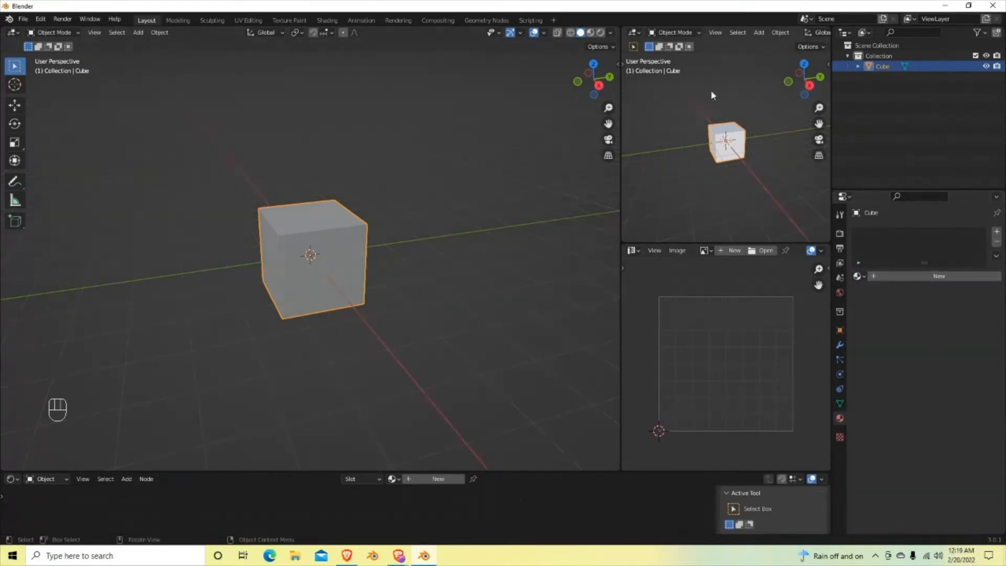
{"action": "left_click", "coordinate": [319, 231]}
{"action": "left_click", "coordinate": [935, 277]}
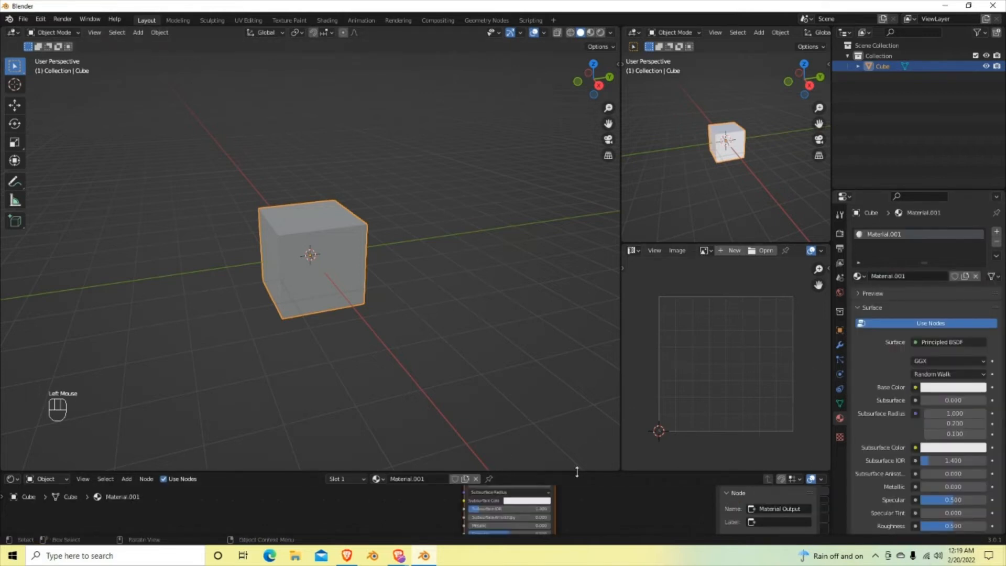
- Enlarge the Shader Editor, connect an Image Texture to the material's Base Color, and space that node away from the Principled BSDF
{"action": "left_click_drag", "start_coordinate": [577, 471], "coordinate": [579, 250]}
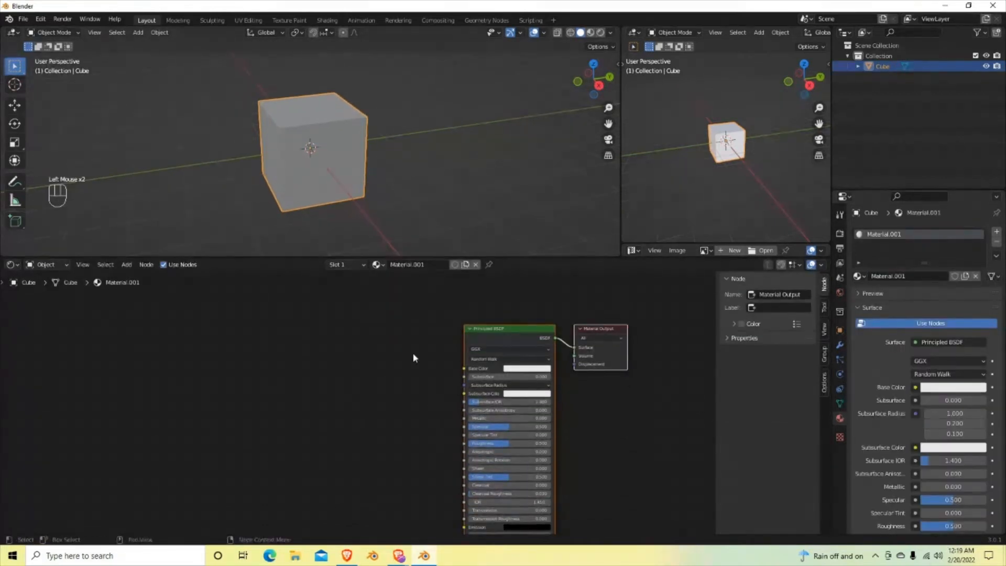
{"action": "left_click_drag", "start_coordinate": [496, 332], "coordinate": [459, 305]}
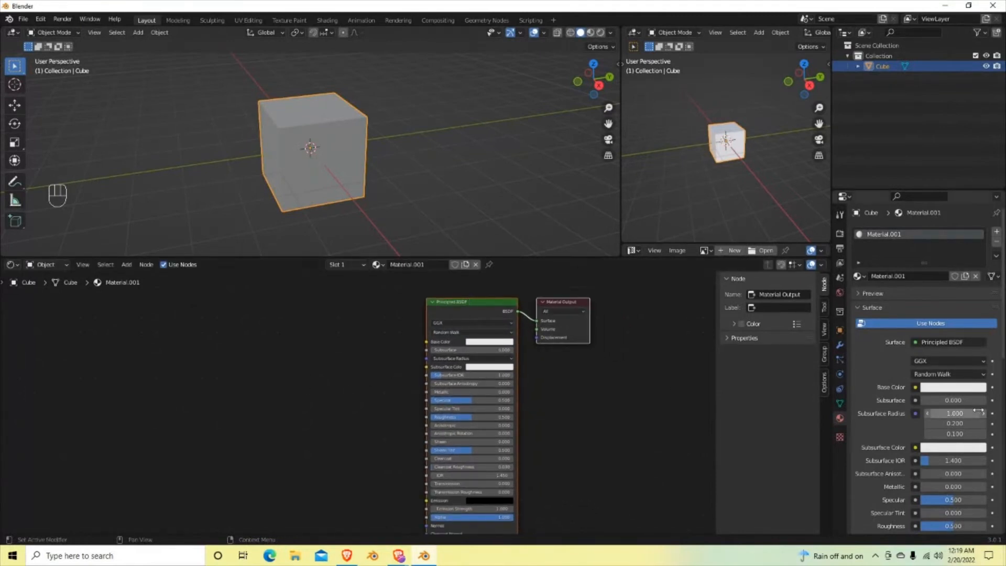
{"action": "left_click", "coordinate": [914, 387]}
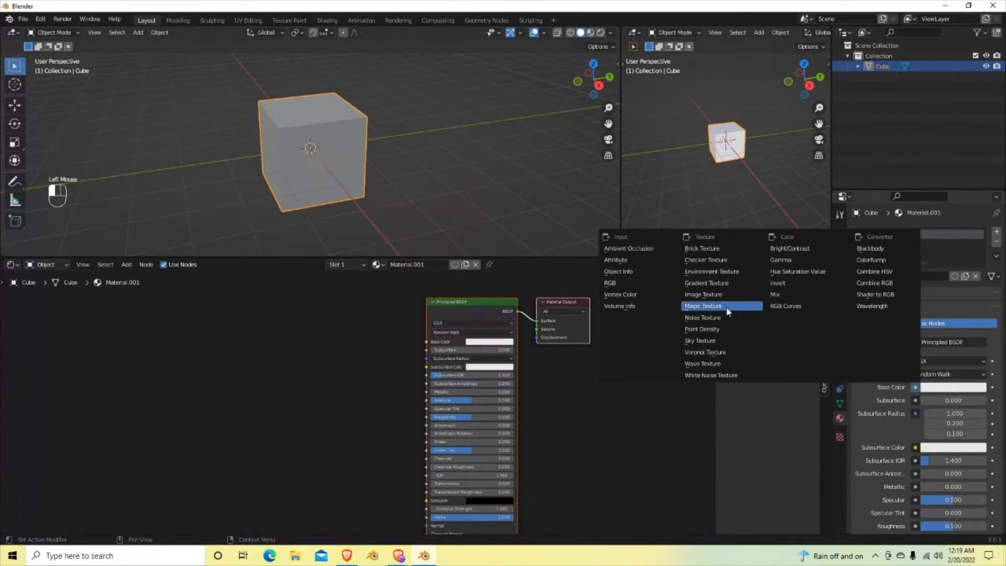
{"action": "left_click", "coordinate": [915, 388]}
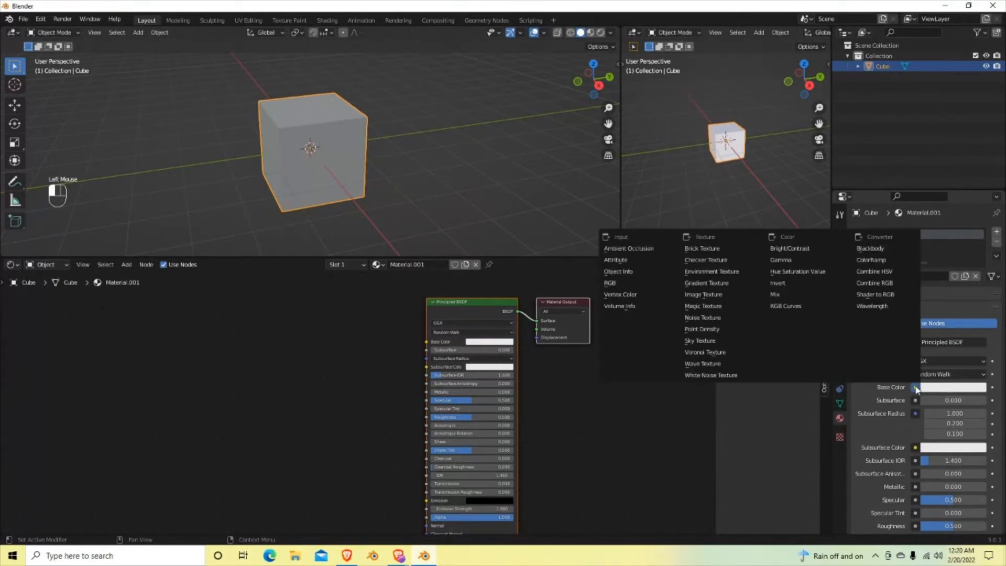
{"action": "left_click", "coordinate": [714, 293]}
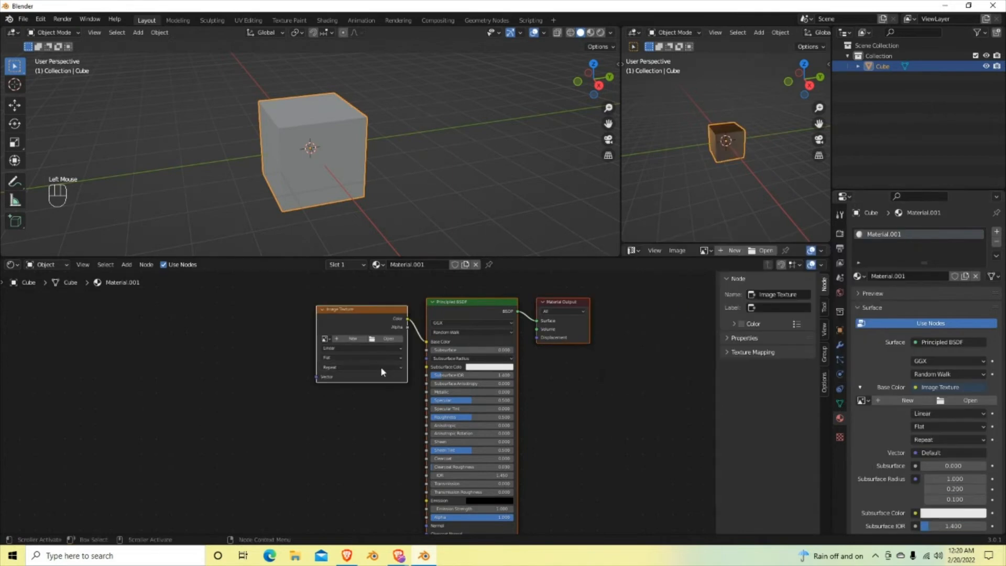
{"action": "left_click_drag", "start_coordinate": [361, 307], "coordinate": [304, 312]}
{"action": "left_click", "coordinate": [358, 318]}
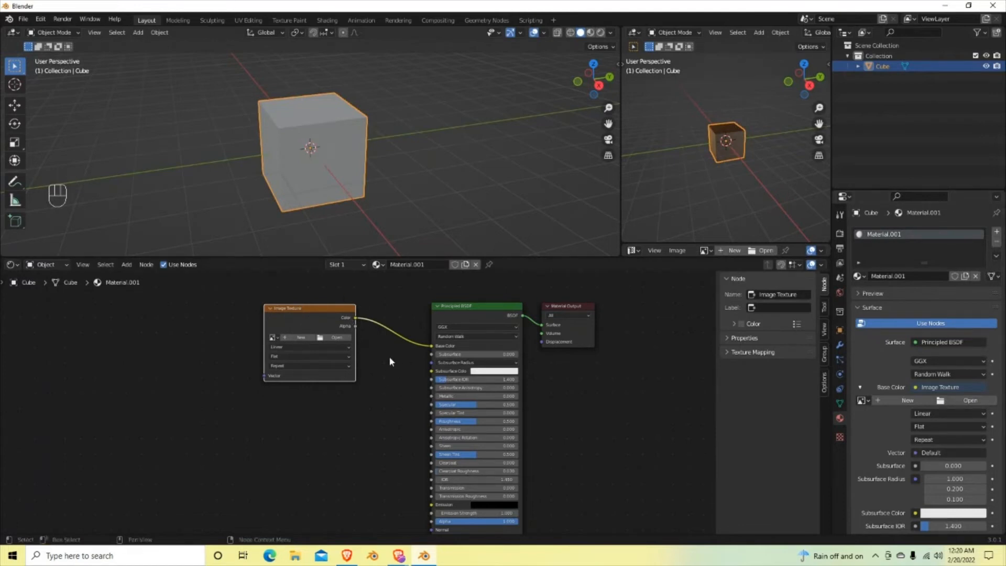
- Load NiftyBC3DPallette.jpg from the Pallettes folder inside 3D PRojects into the Image Texture node
{"action": "left_click", "coordinate": [338, 337]}
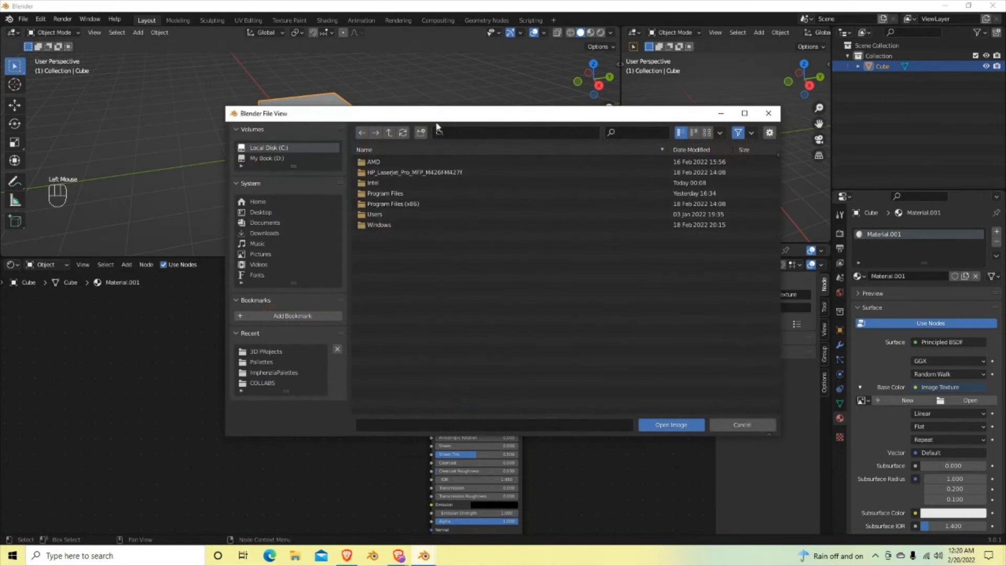
{"action": "left_click", "coordinate": [265, 213]}
{"action": "double_click", "coordinate": [379, 215]}
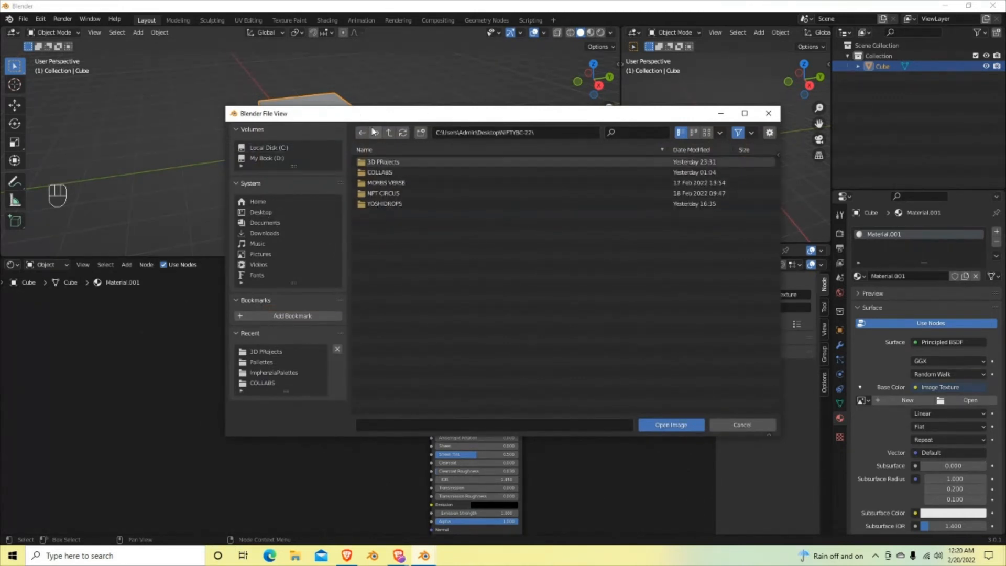
{"action": "double_click", "coordinate": [381, 163]}
{"action": "left_click", "coordinate": [377, 173]}
{"action": "double_click", "coordinate": [378, 172]}
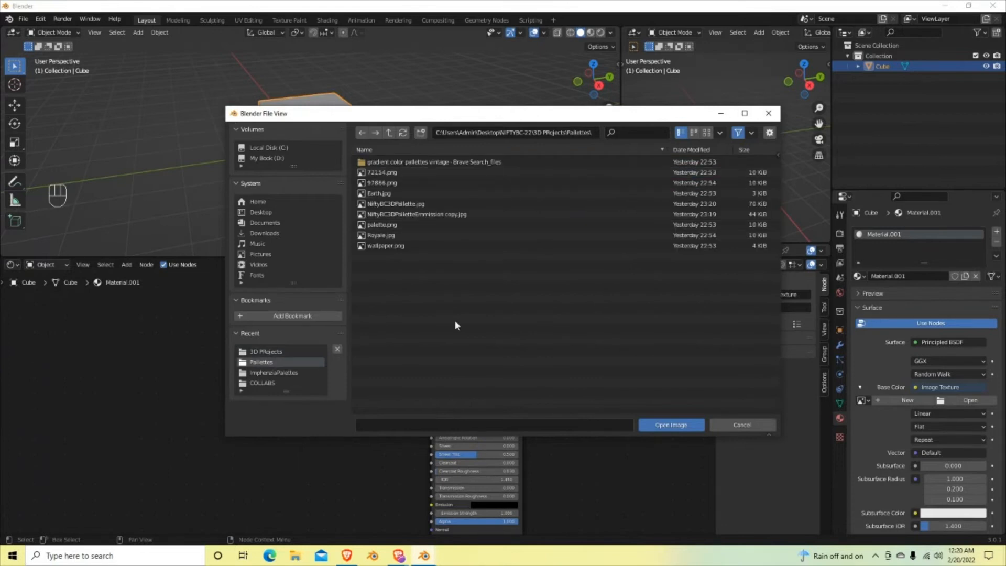
{"action": "left_click", "coordinate": [405, 207]}
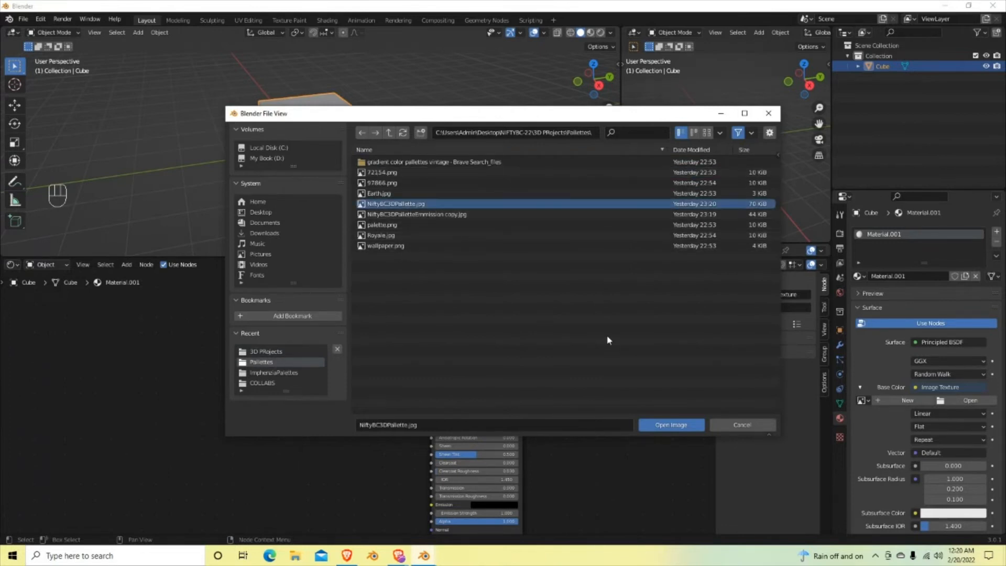
{"action": "left_click", "coordinate": [672, 424]}
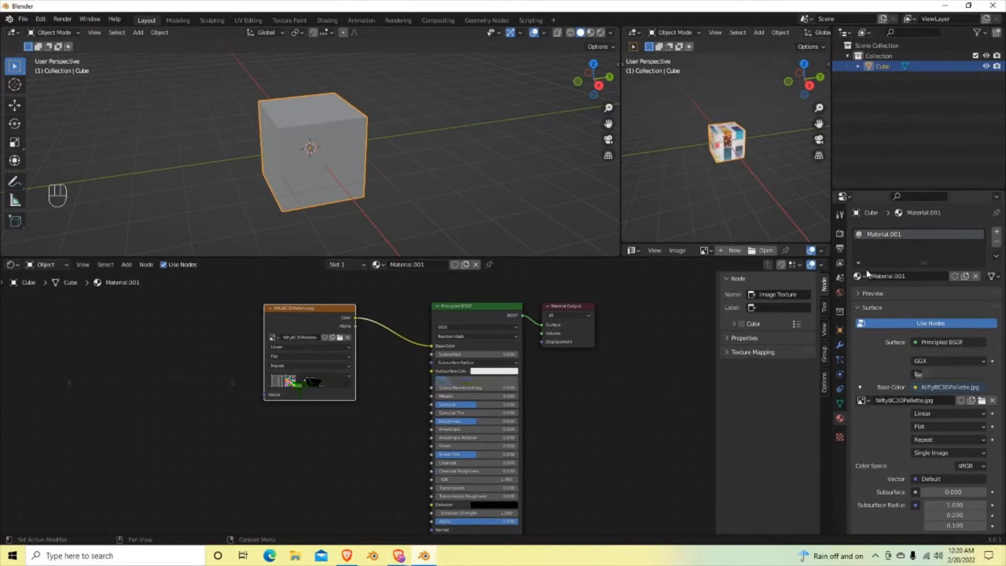
- Shrink the Shader Editor and put the cube in Edit Mode to show its UV layout over the whole palette image
{"action": "left_click_drag", "start_coordinate": [678, 257], "coordinate": [683, 465]}
{"action": "left_click", "coordinate": [358, 254]}
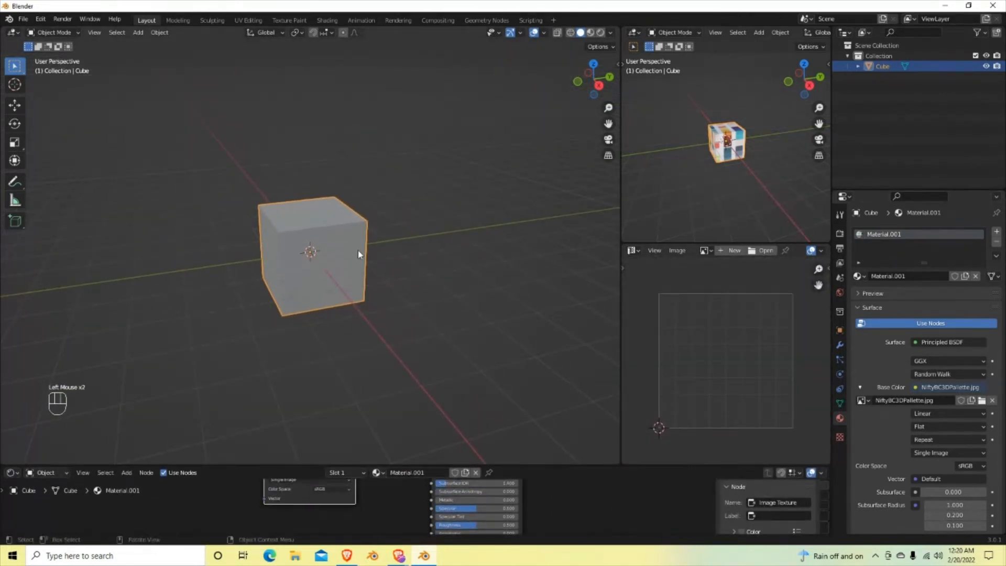
{"action": "key", "text": "Tab"}
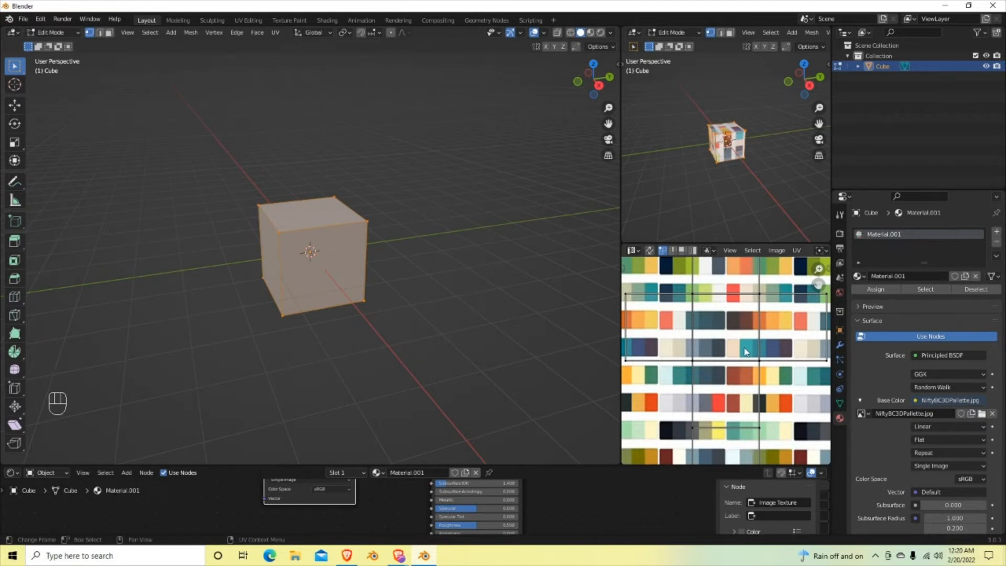
{"action": "mouse_move", "coordinate": [619, 228]}
{"action": "left_mouse_down"}
{"action": "mouse_move", "coordinate": [471, 230]}
{"action": "mouse_move", "coordinate": [617, 232]}
{"action": "left_mouse_up"}
{"action": "scroll", "coordinate": [732, 203], "scroll_direction": "up", "scroll_amount": 4}
{"action": "scroll", "coordinate": [732, 202], "scroll_direction": "down", "scroll_amount": 1}
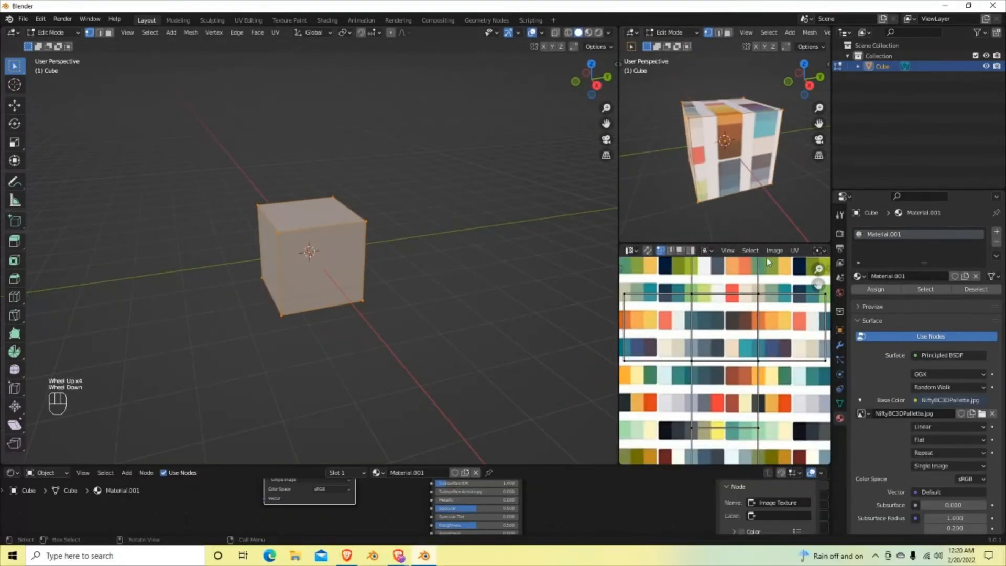
{"action": "scroll", "coordinate": [704, 342], "scroll_direction": "down", "scroll_amount": 2}
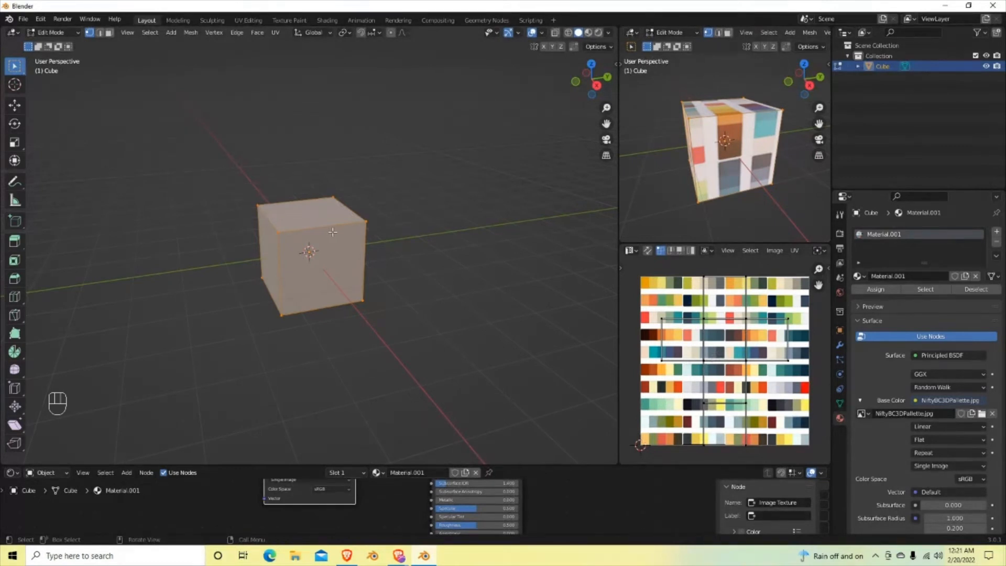
- Select the cube's entire mesh and all its UVs, and scale the UVs to 0 so they collapse into one point
{"action": "left_click", "coordinate": [388, 127]}
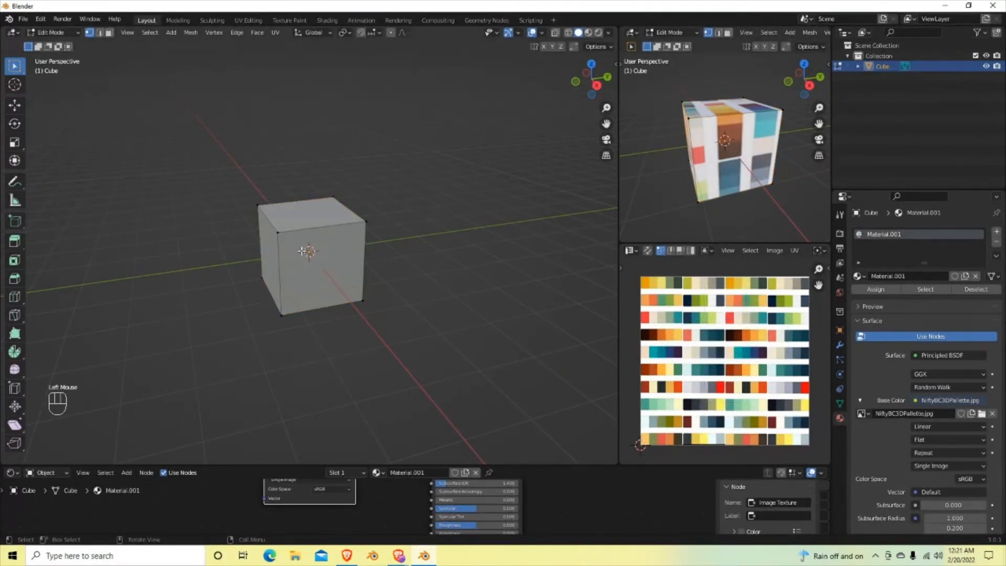
{"action": "key", "text": "a"}
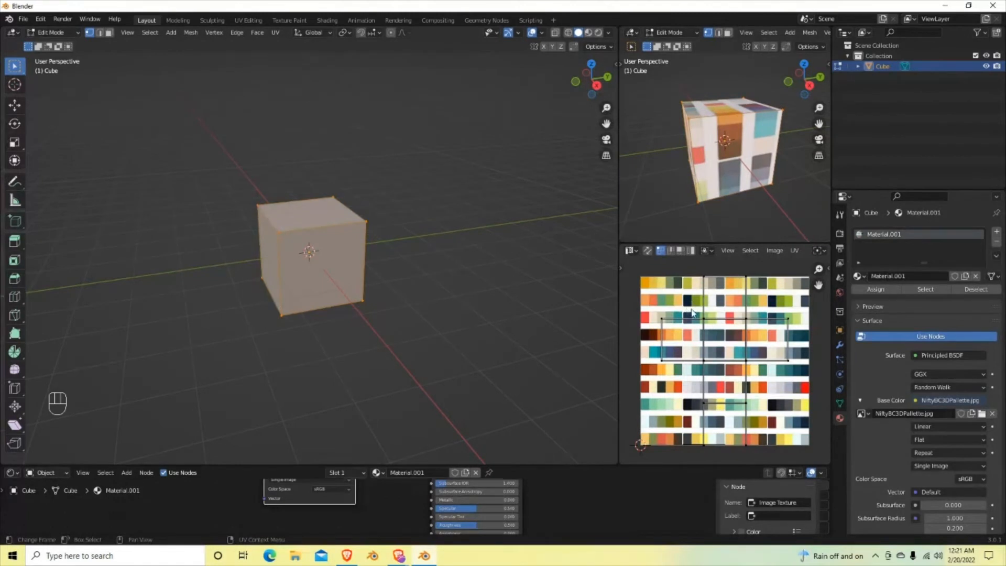
{"action": "key", "text": "a"}
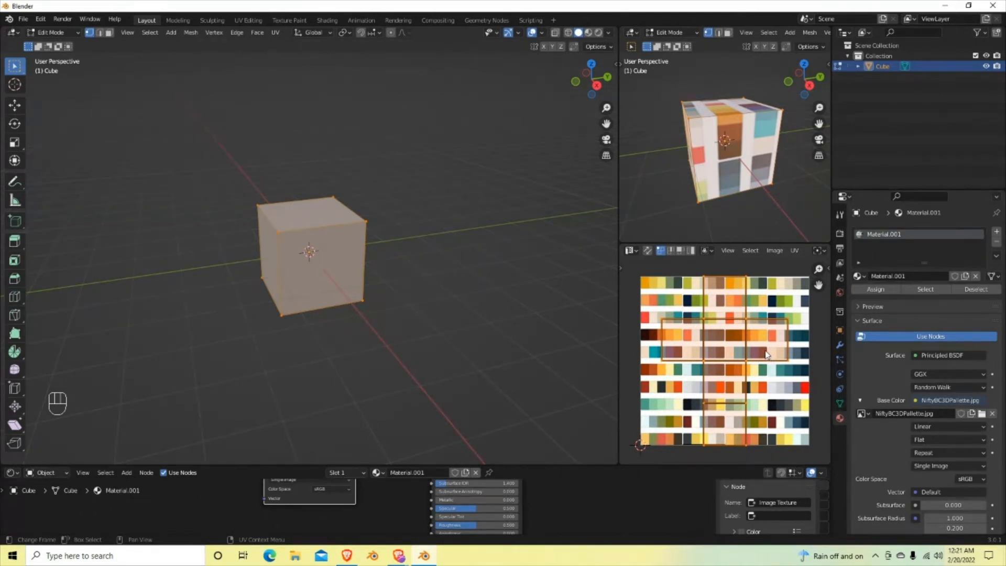
{"action": "key", "text": "s"}
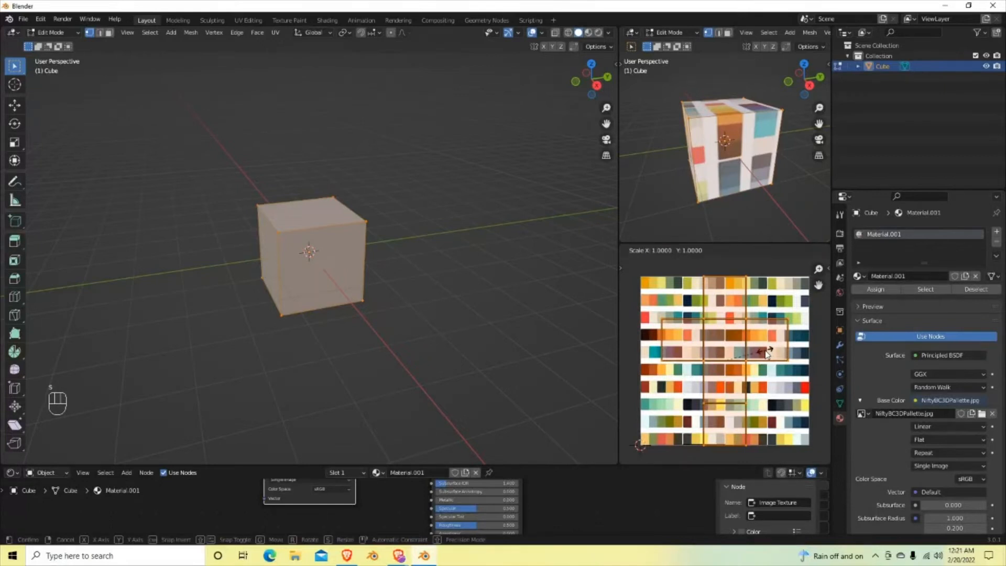
{"action": "key", "text": "0"}
{"action": "key", "text": "Return"}
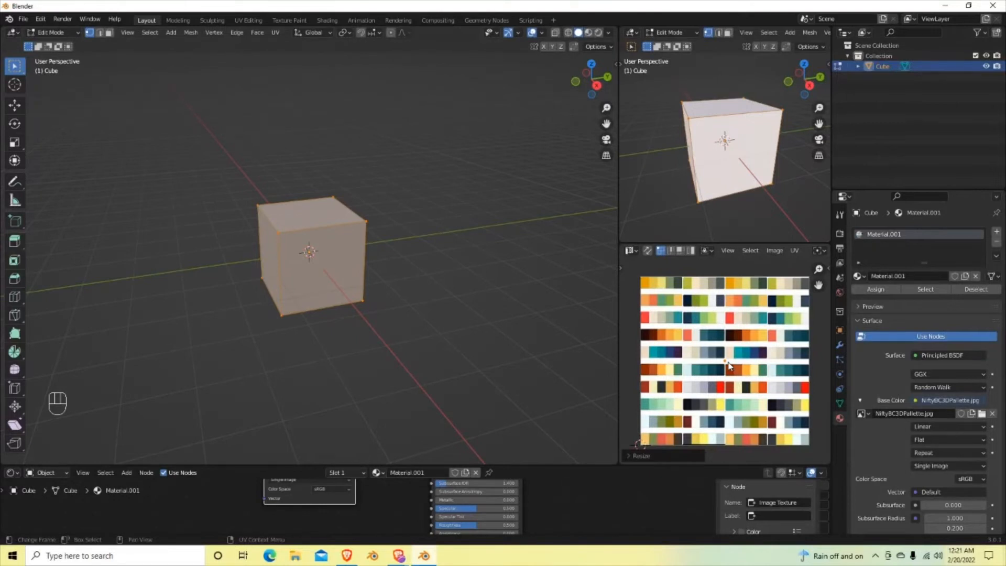
- Move the collapsed UVs onto a teal palette swatch and check the cube's colour in Object Mode
{"action": "key", "text": "g"}
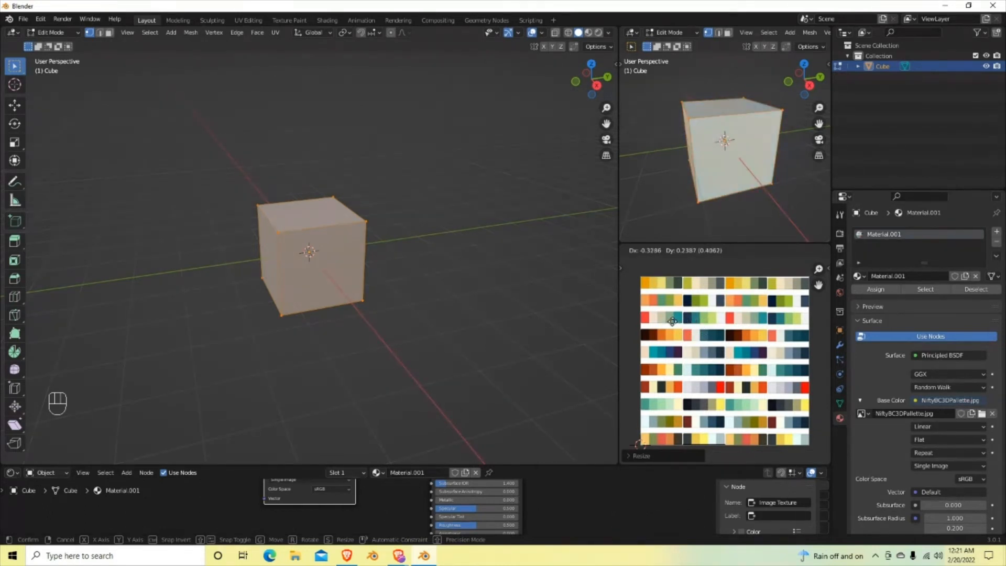
{"action": "left_click", "coordinate": [682, 318]}
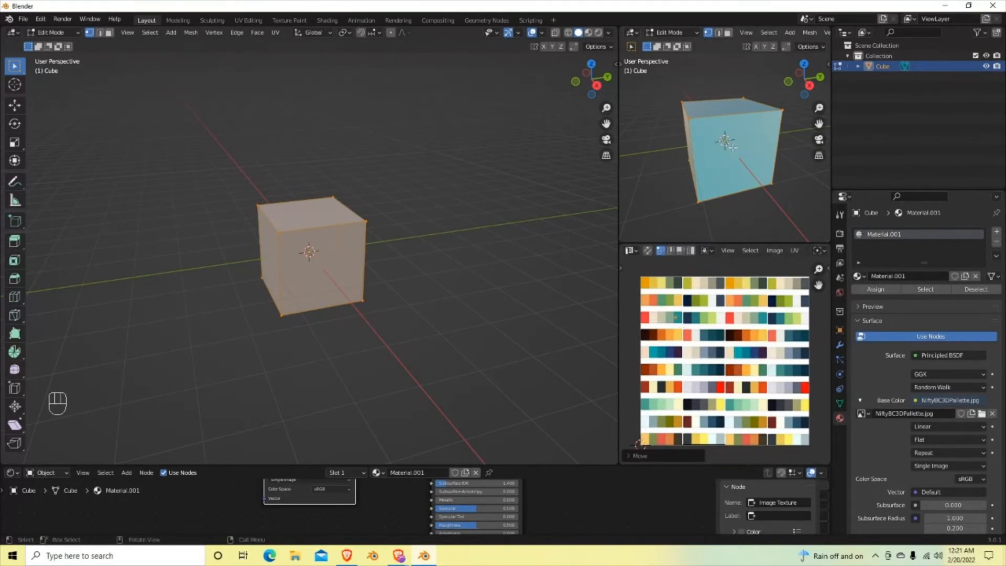
{"action": "key", "text": "Tab"}
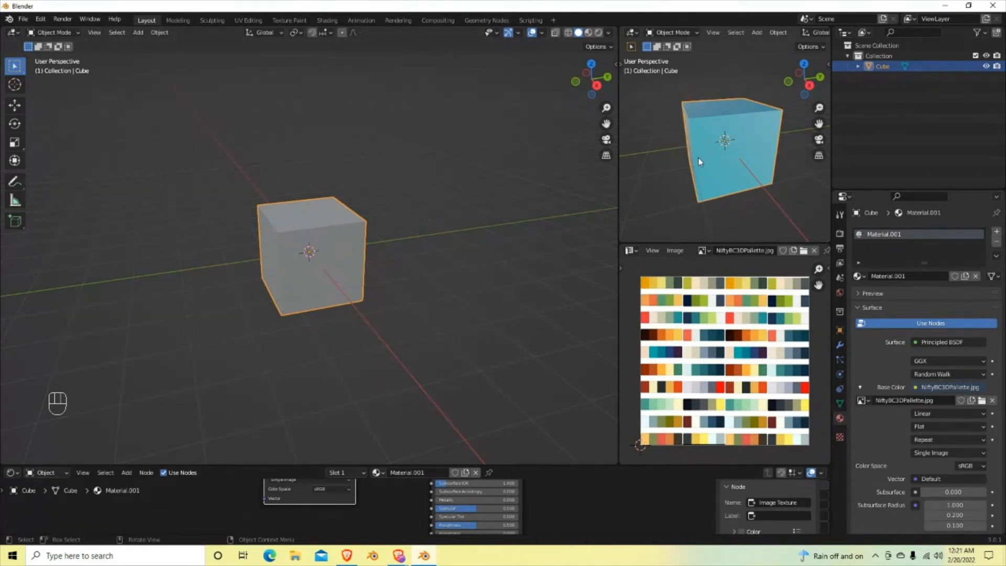
{"action": "key", "text": "Tab"}
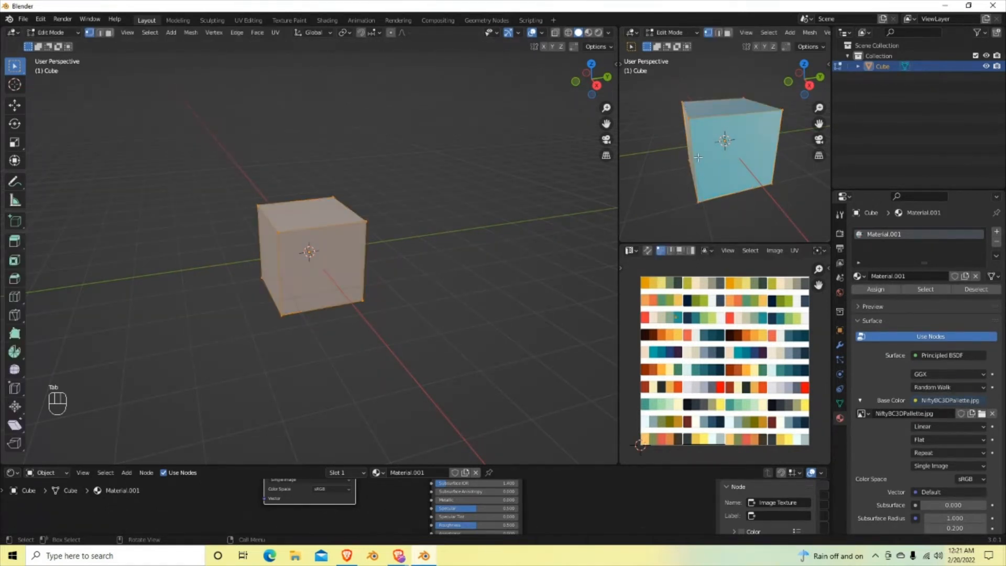
{"action": "key", "text": "Tab"}
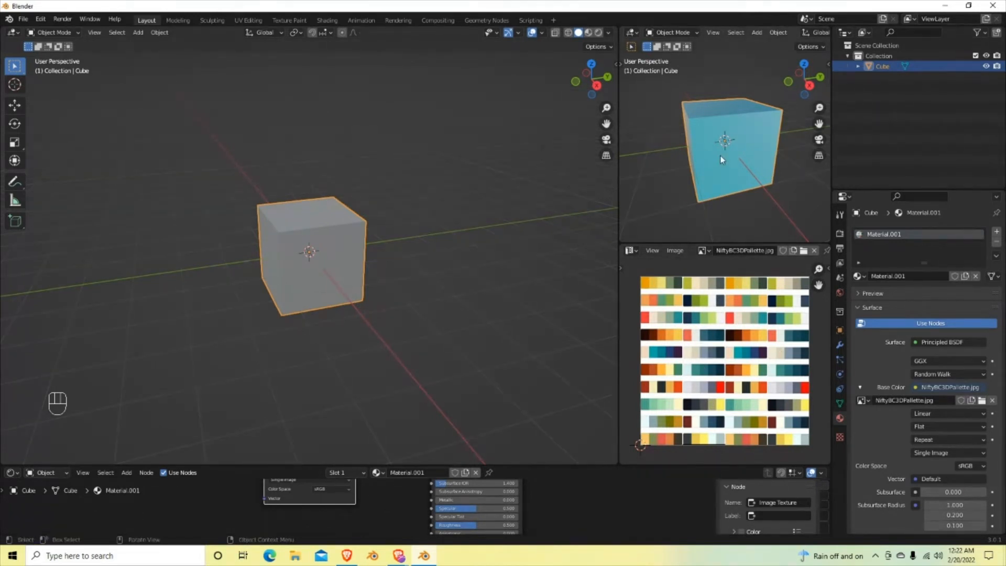
- Return the cube to Edit Mode and move its collapsed UVs onto an orange palette swatch
{"action": "key", "text": "Tab"}
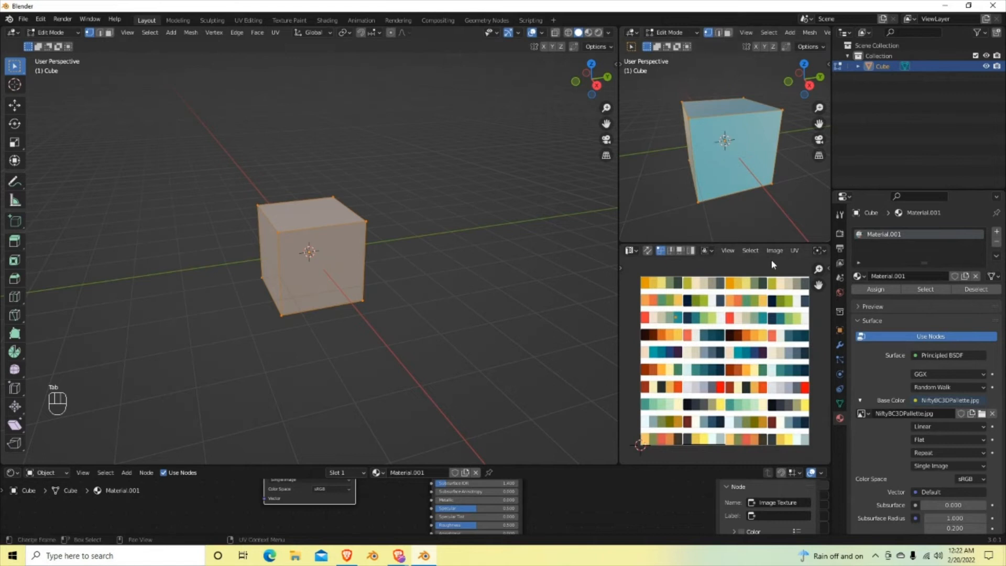
{"action": "key", "text": "g"}
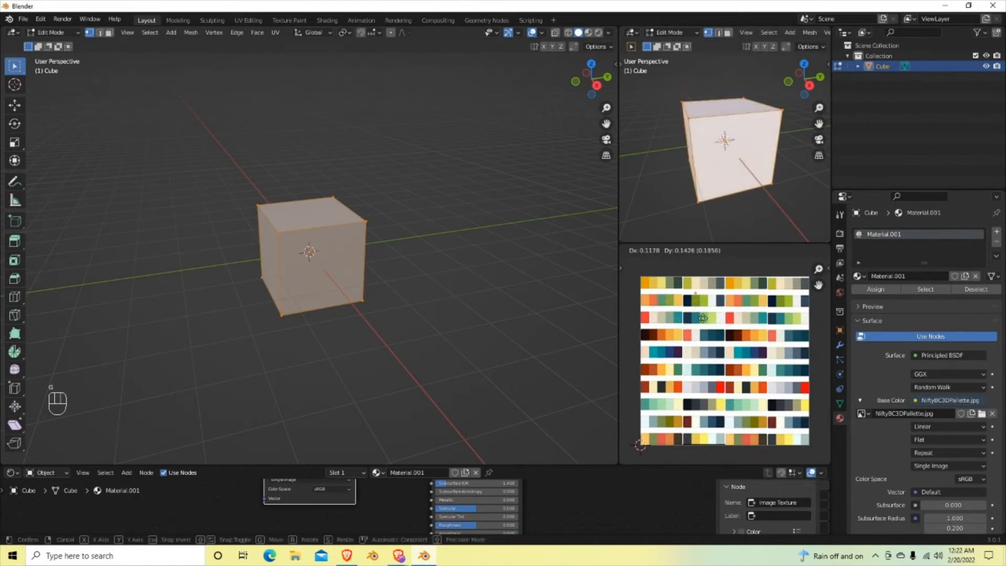
{"action": "left_click", "coordinate": [687, 393]}
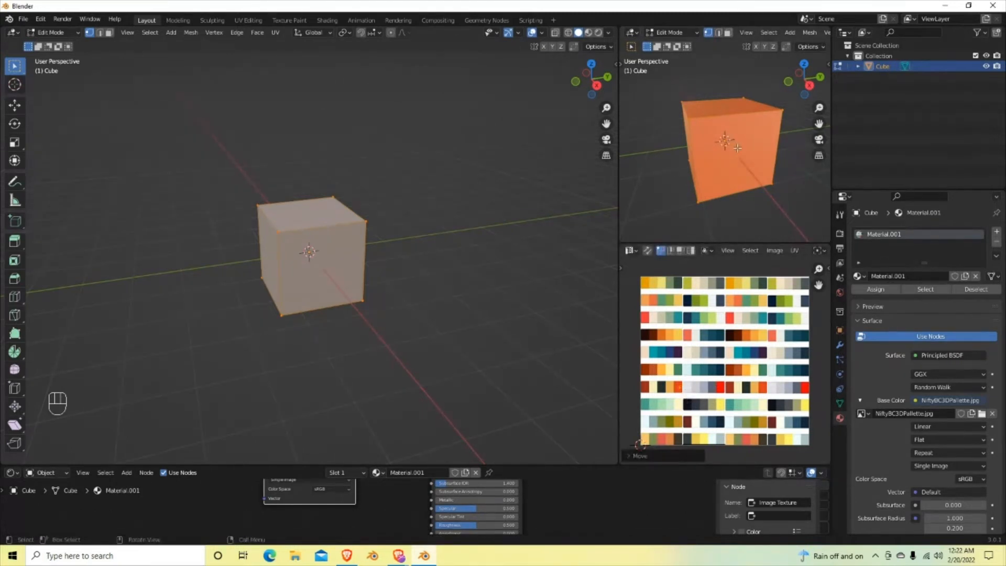
- Return the cube to Object Mode and enlarge the Shader Editor to show the material's node tree
{"action": "key", "text": "Tab"}
{"action": "mouse_move", "coordinate": [740, 206]}
{"action": "middle_mouse_down"}
{"action": "mouse_move", "coordinate": [766, 194]}
{"action": "mouse_move", "coordinate": [746, 209]}
{"action": "middle_mouse_up"}
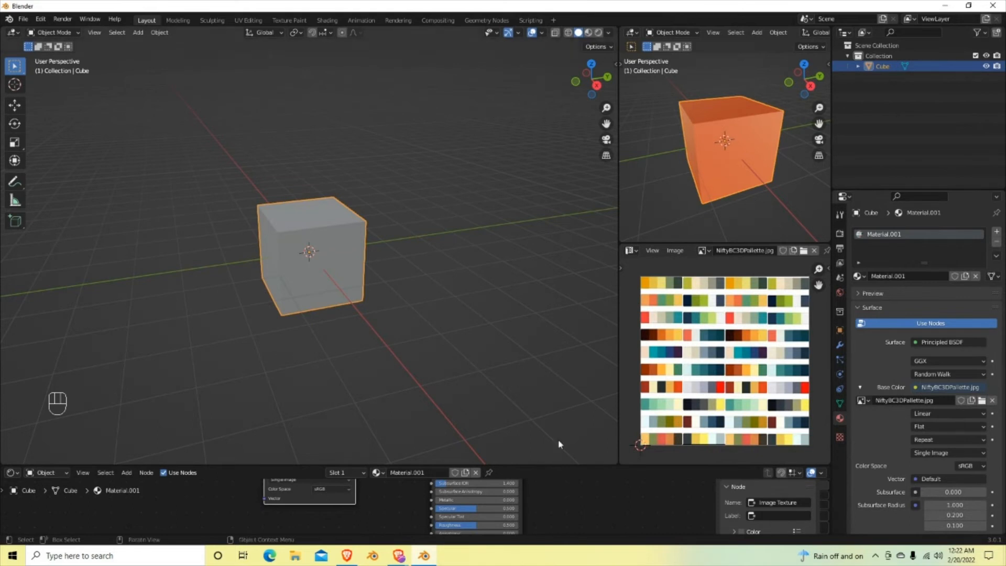
{"action": "left_click_drag", "start_coordinate": [541, 465], "coordinate": [542, 258]}
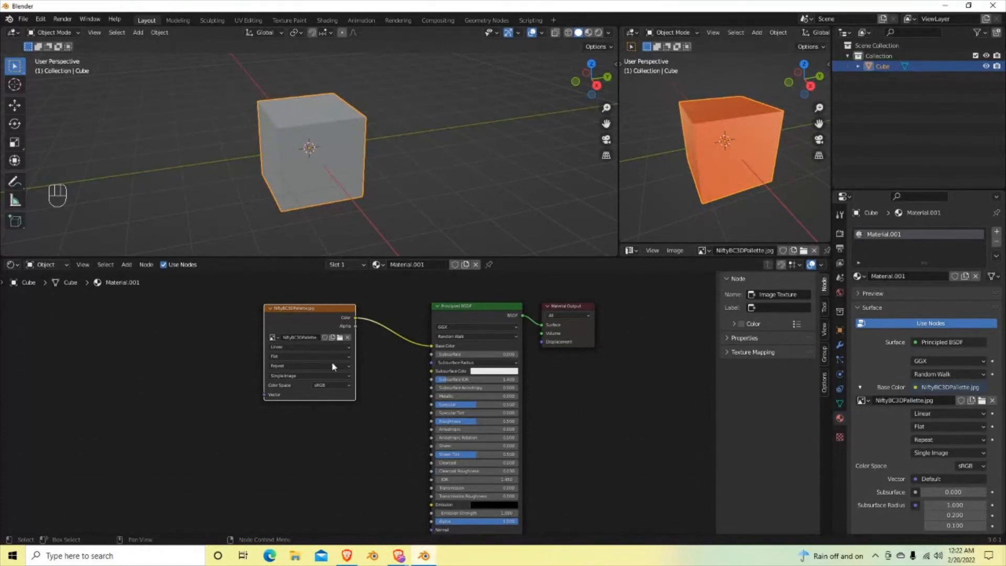
{"action": "left_click_drag", "start_coordinate": [555, 257], "coordinate": [583, 445]}
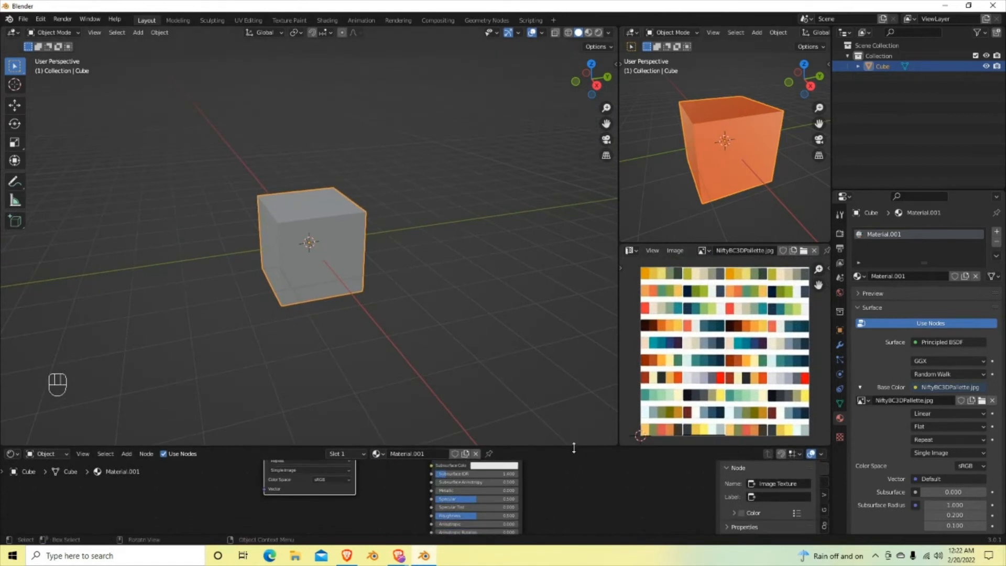
{"action": "left_click_drag", "start_coordinate": [572, 447], "coordinate": [578, 283]}
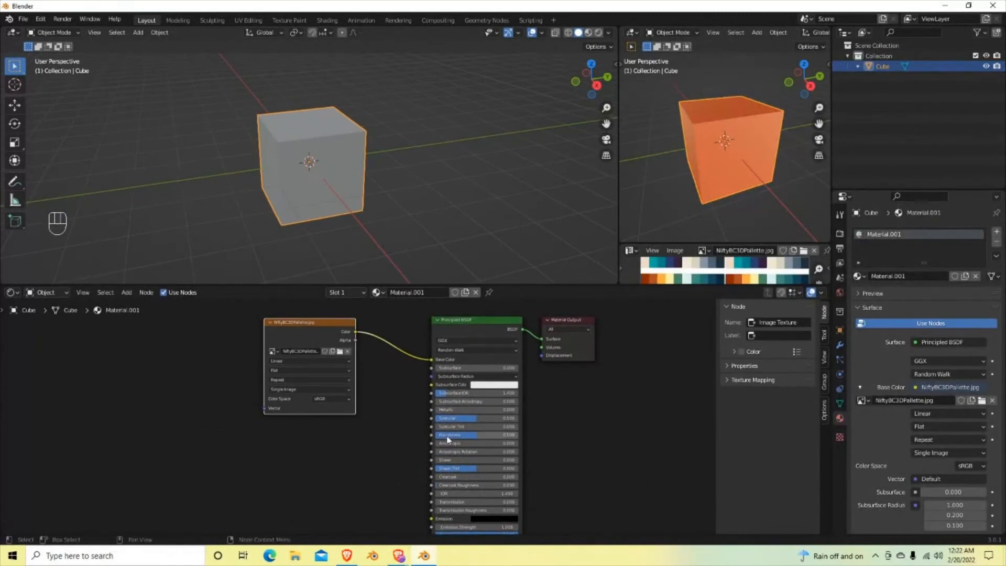
{"action": "left_click", "coordinate": [201, 360]}
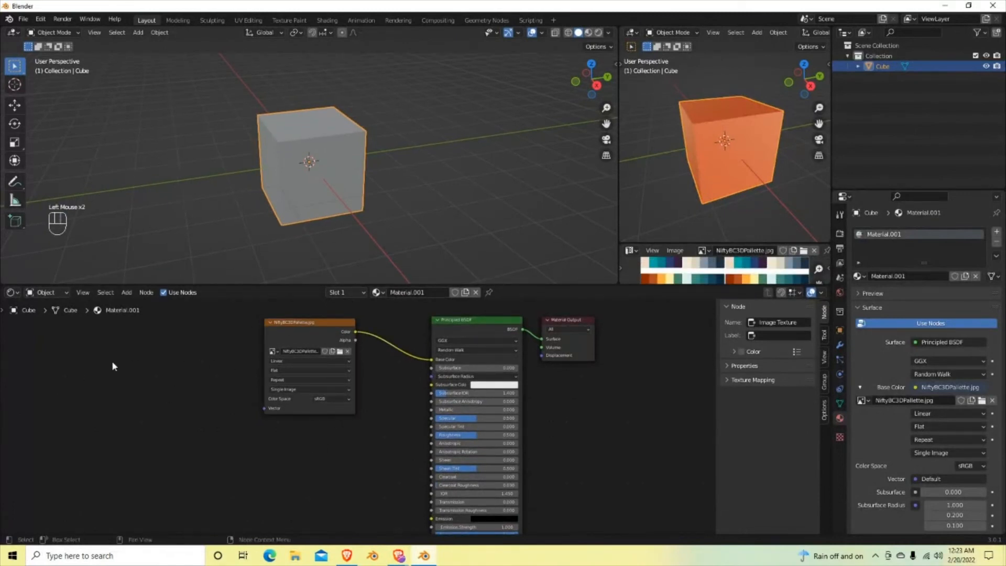
- Duplicate the palette Image Texture node below the original and load NiftyBC3DPalletteEmmission copy.jpg into the copy
{"action": "left_click", "coordinate": [312, 328]}
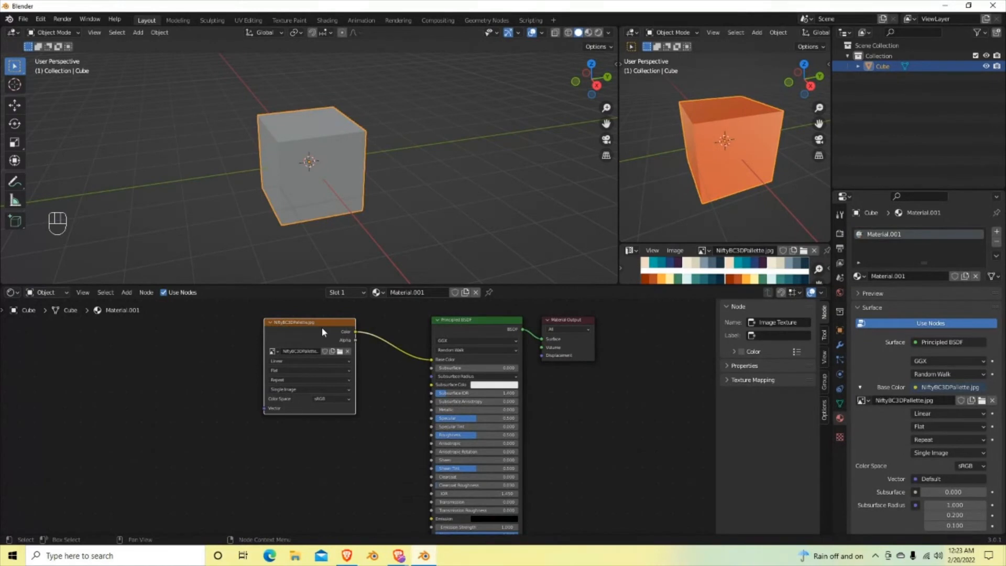
{"action": "key", "text": "shift+d"}
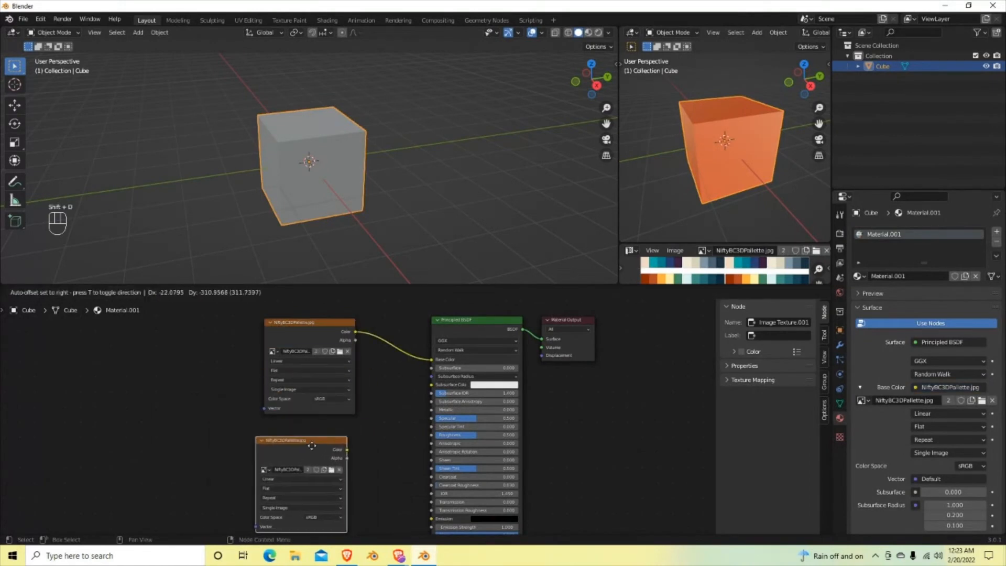
{"action": "left_click", "coordinate": [309, 445]}
{"action": "left_click", "coordinate": [329, 470]}
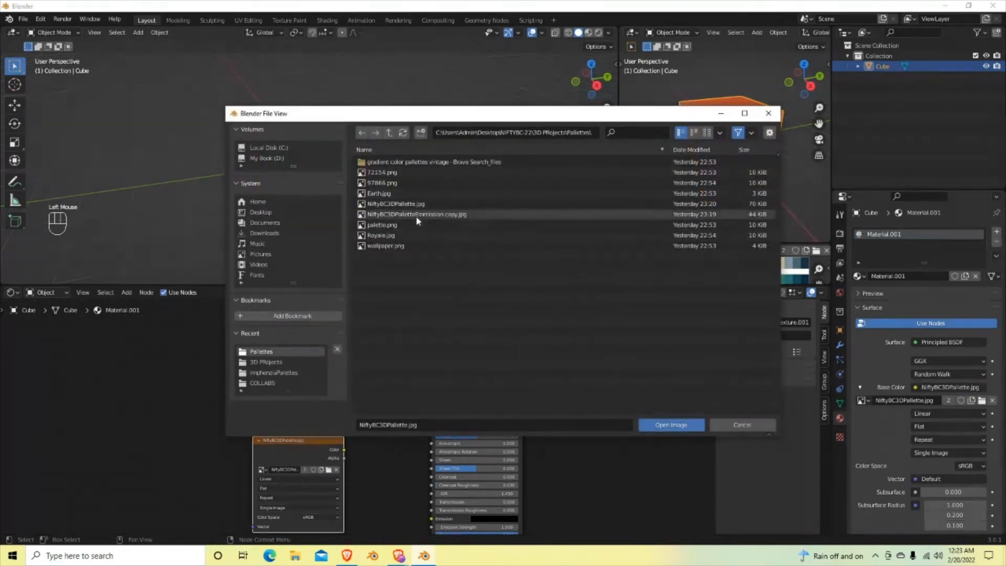
{"action": "left_click", "coordinate": [416, 214]}
{"action": "left_click", "coordinate": [668, 425]}
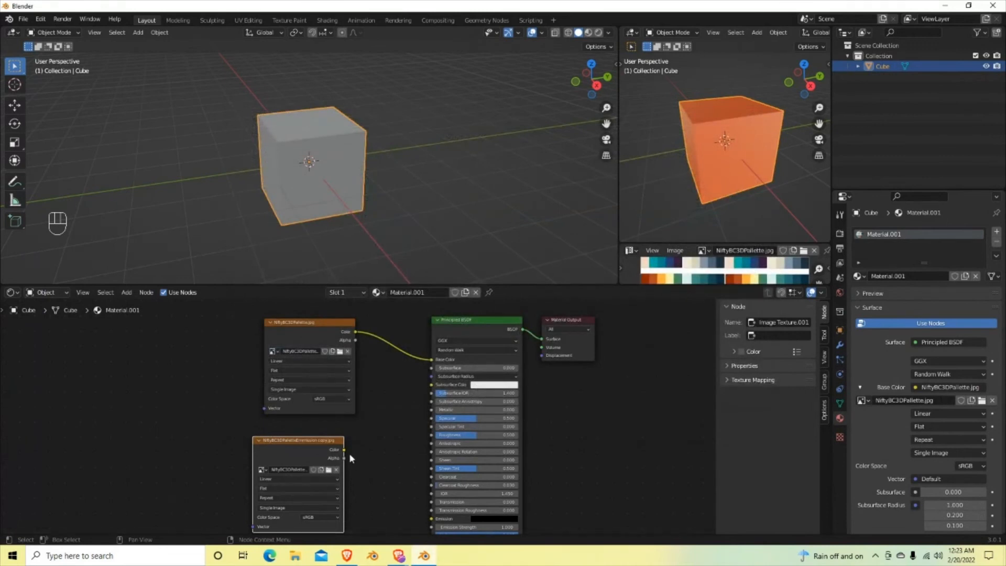
- Link the duplicated texture node's Color to the Principled BSDF's Emission input and move the node slightly to tidy the layout
{"action": "left_click_drag", "start_coordinate": [344, 449], "coordinate": [368, 462]}
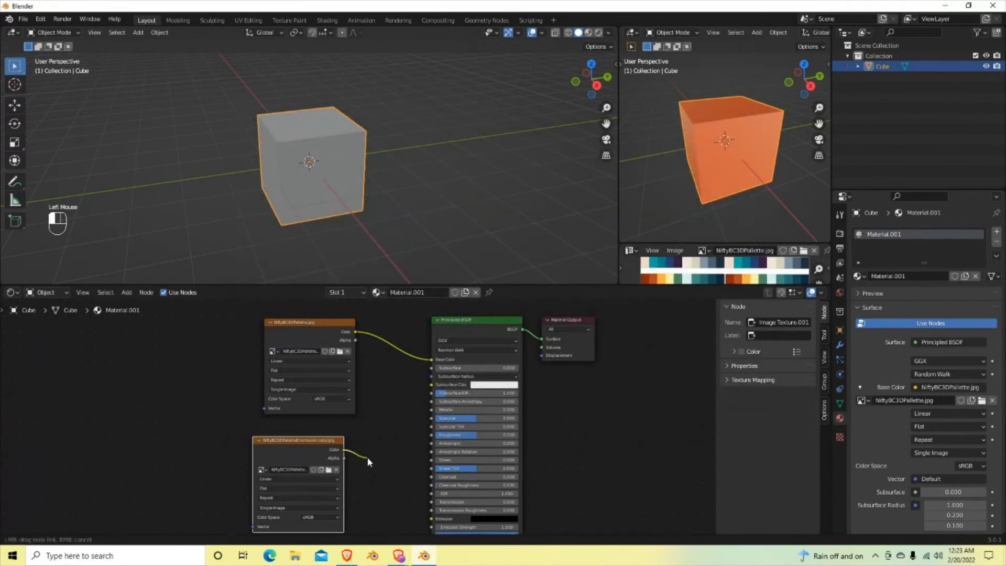
{"action": "left_click_drag", "start_coordinate": [398, 510], "coordinate": [431, 494]}
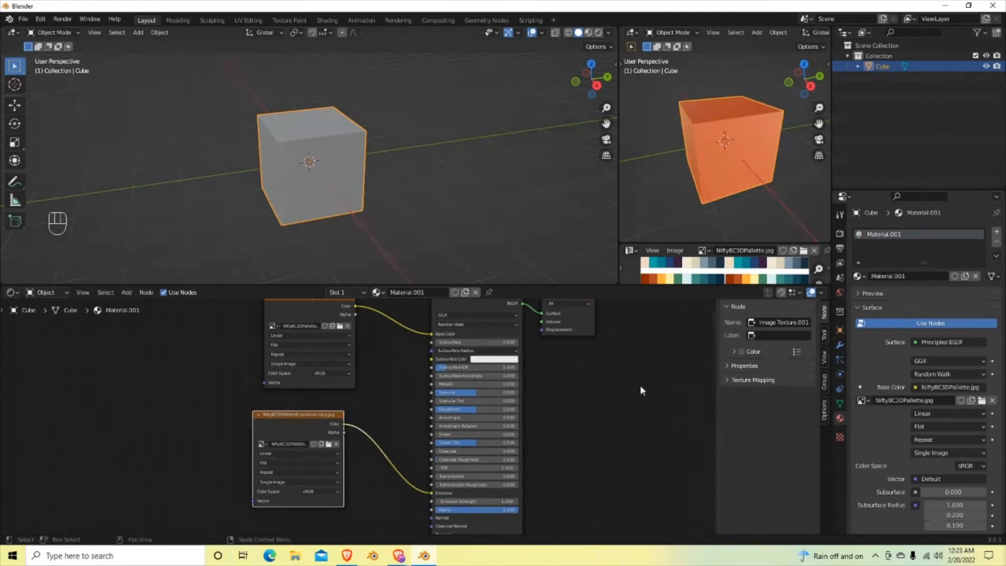
{"action": "left_click_drag", "start_coordinate": [310, 414], "coordinate": [323, 435]}
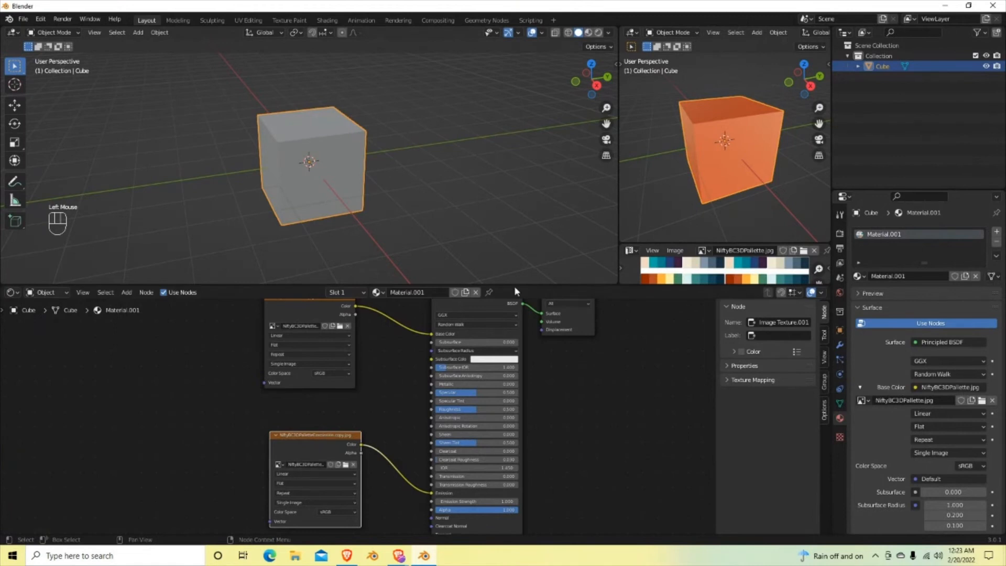
- Shrink the Shader Editor and examine in Edit Mode where the cube's UVs sit on the emission palette image, ending in Object Mode
{"action": "left_click_drag", "start_coordinate": [550, 286], "coordinate": [555, 465]}
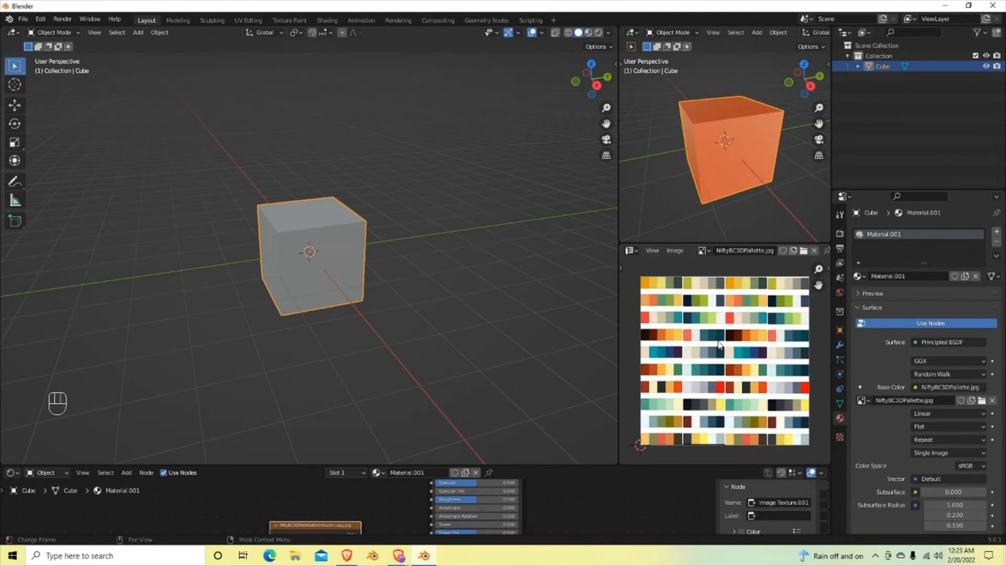
{"action": "left_click", "coordinate": [335, 243]}
{"action": "key", "text": "Tab"}
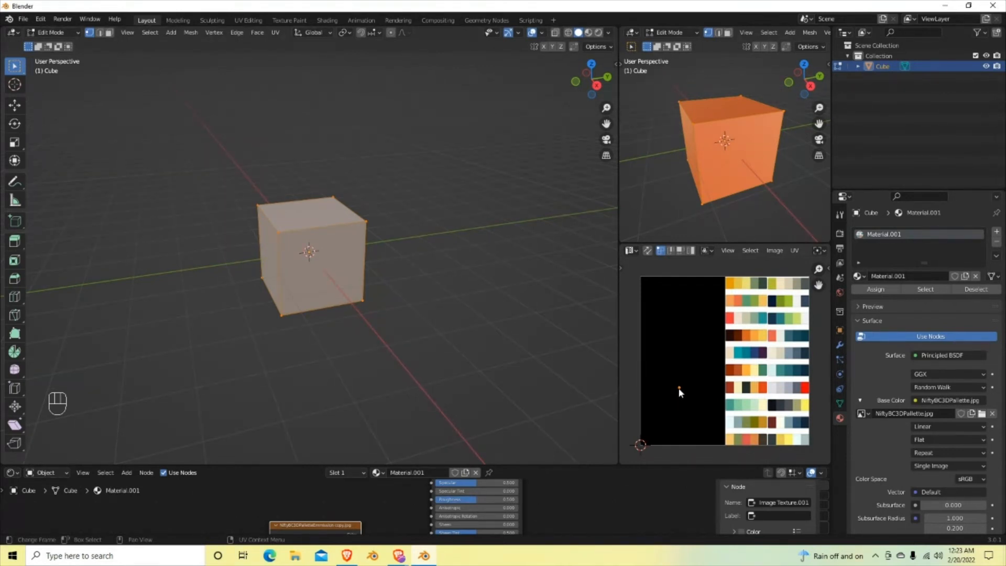
{"action": "scroll", "coordinate": [679, 390], "scroll_direction": "up", "scroll_amount": 1}
{"action": "scroll", "coordinate": [679, 390], "scroll_direction": "down", "scroll_amount": 1}
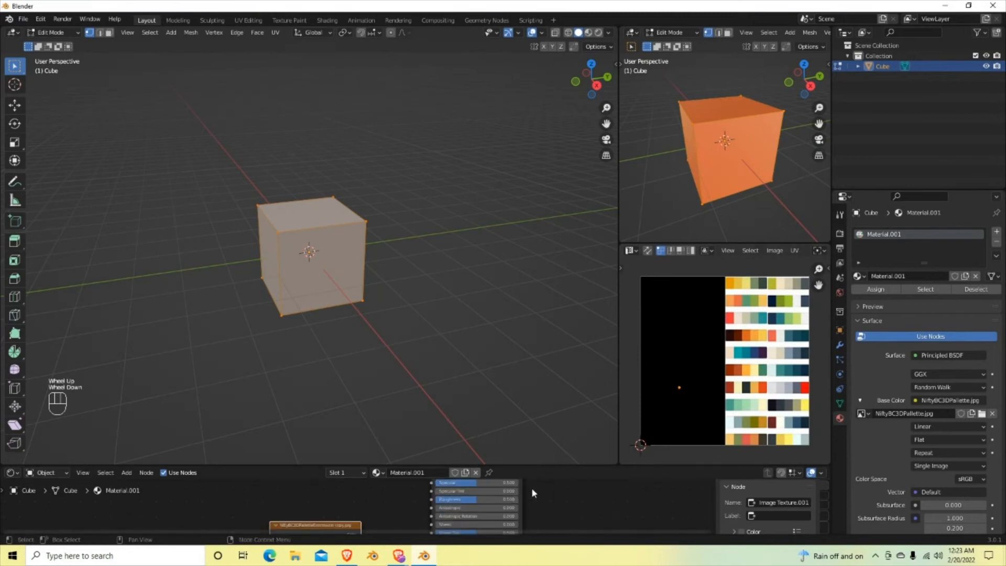
{"action": "key", "text": "Tab"}
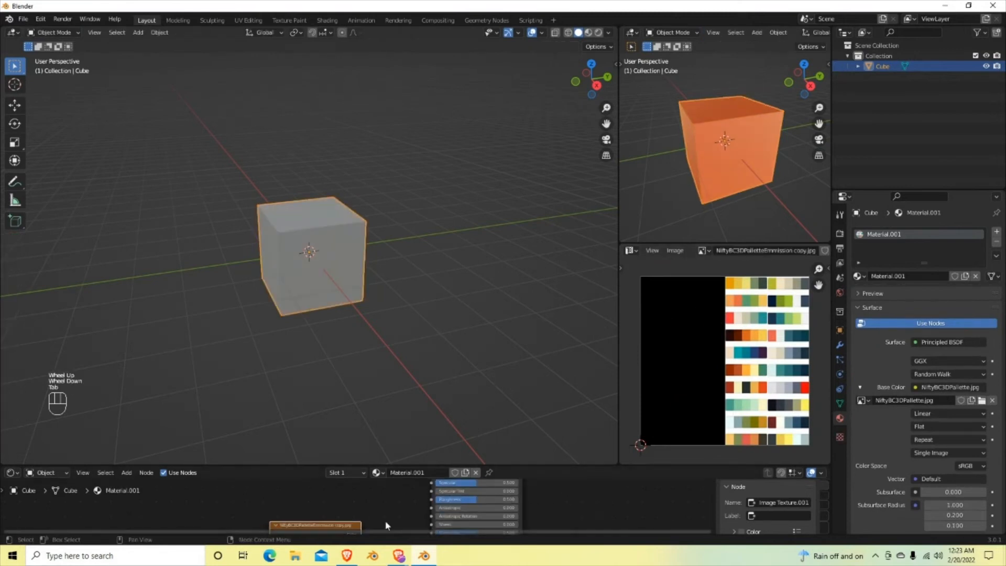
{"action": "left_click", "coordinate": [322, 259]}
{"action": "scroll", "coordinate": [410, 503], "scroll_direction": "up", "scroll_amount": 2}
{"action": "scroll", "coordinate": [410, 503], "scroll_direction": "down", "scroll_amount": 2}
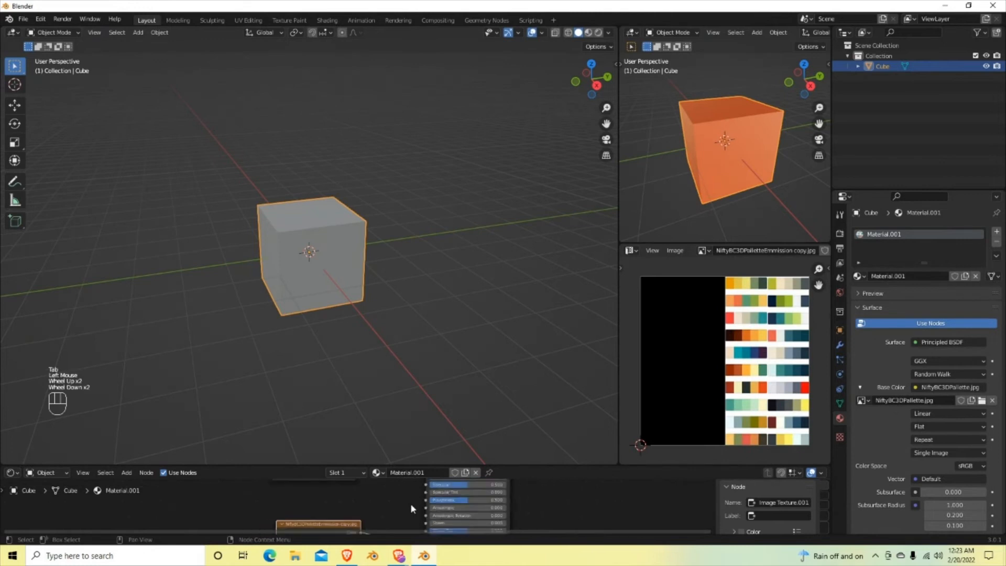
- Put the cube in Edit Mode and compare the two palettes behind its UVs, finishing with the base colour texture node selected
{"action": "left_click_drag", "start_coordinate": [548, 463], "coordinate": [601, 447]}
{"action": "left_click", "coordinate": [296, 318]}
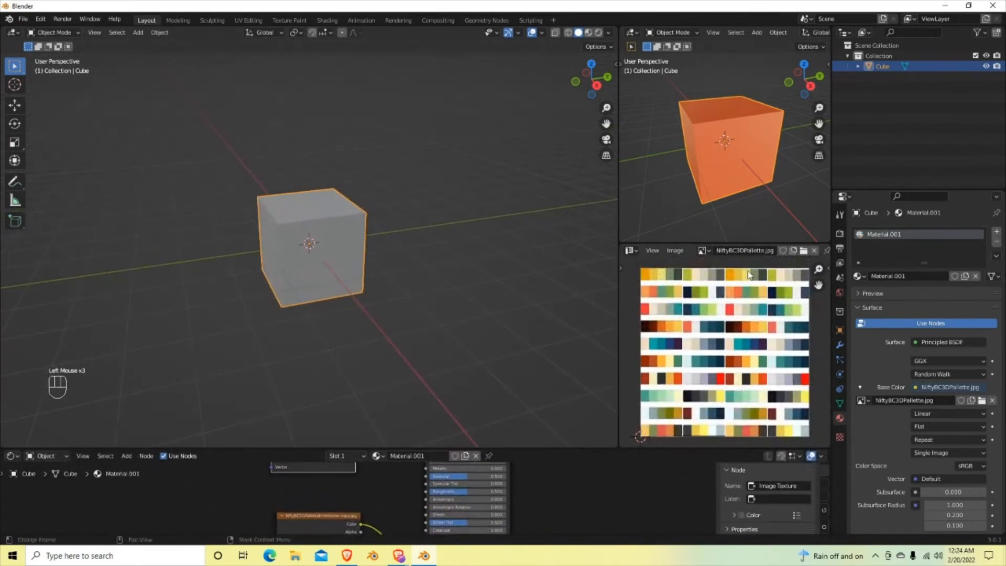
{"action": "key", "text": "Tab"}
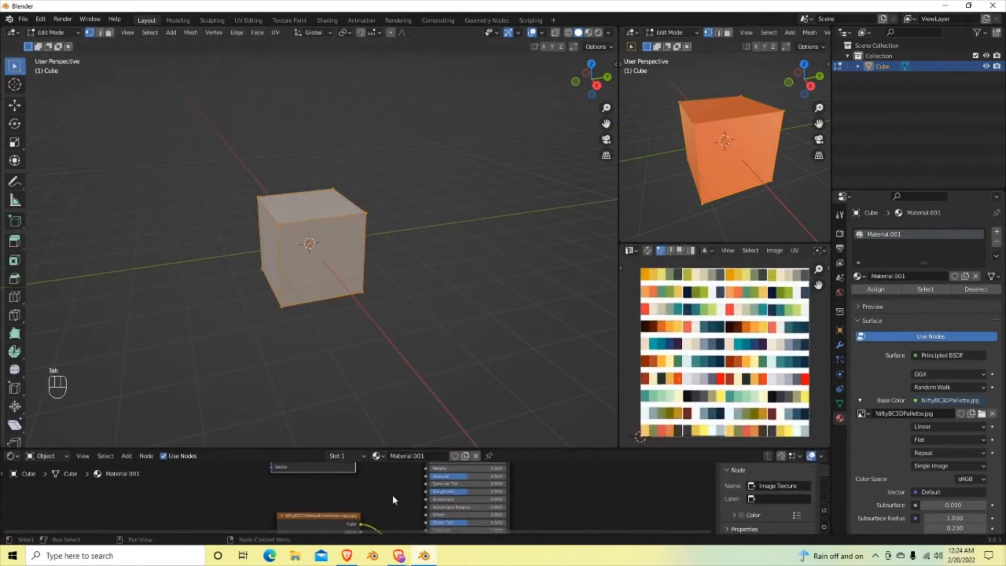
{"action": "left_click_drag", "start_coordinate": [427, 448], "coordinate": [428, 295]}
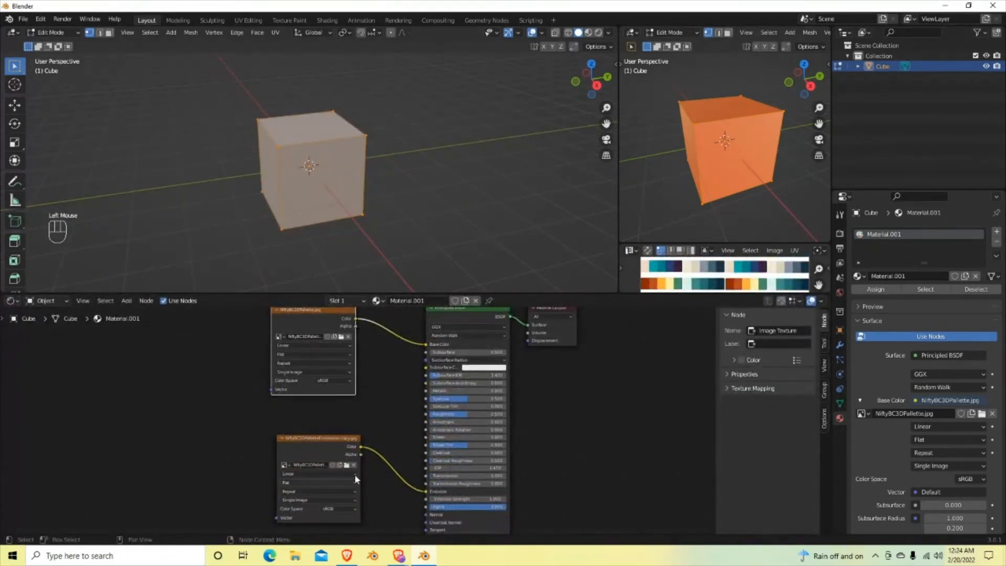
{"action": "left_click", "coordinate": [325, 445]}
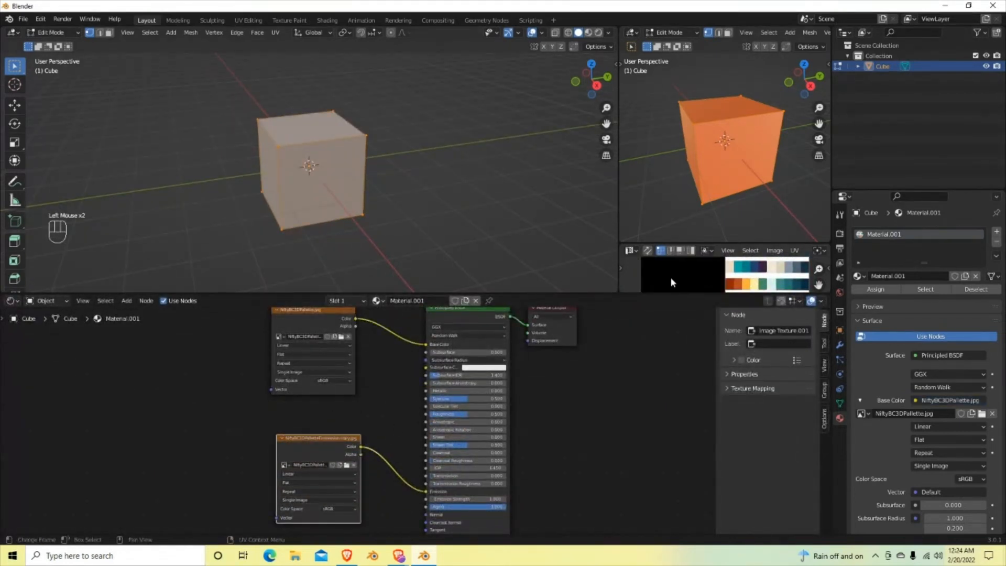
{"action": "left_click", "coordinate": [298, 311]}
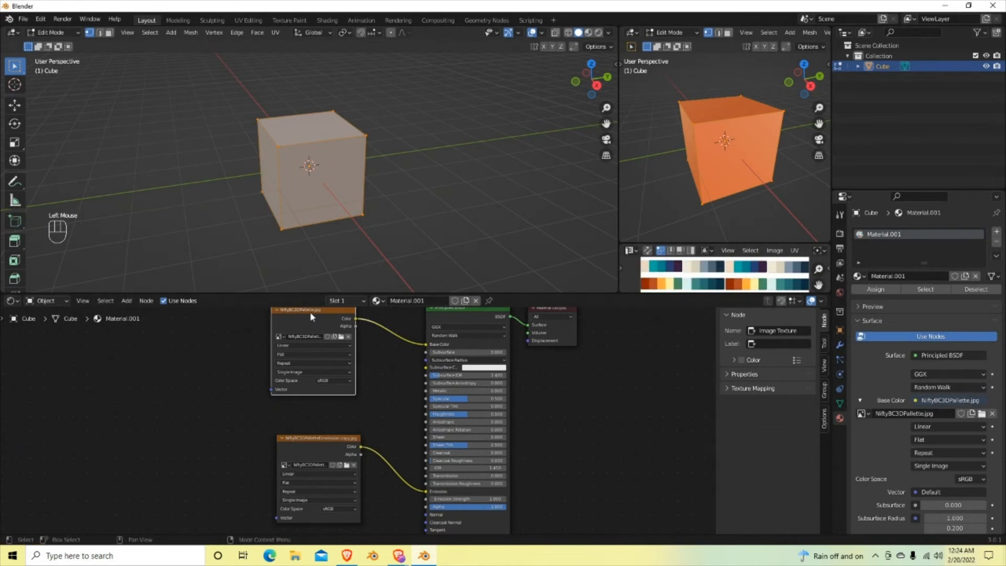
- Shrink the Shader Editor and move the cube's collapsed UVs onto a pale yellow swatch in the palette's right, emissive half
{"action": "left_click_drag", "start_coordinate": [560, 295], "coordinate": [560, 484]}
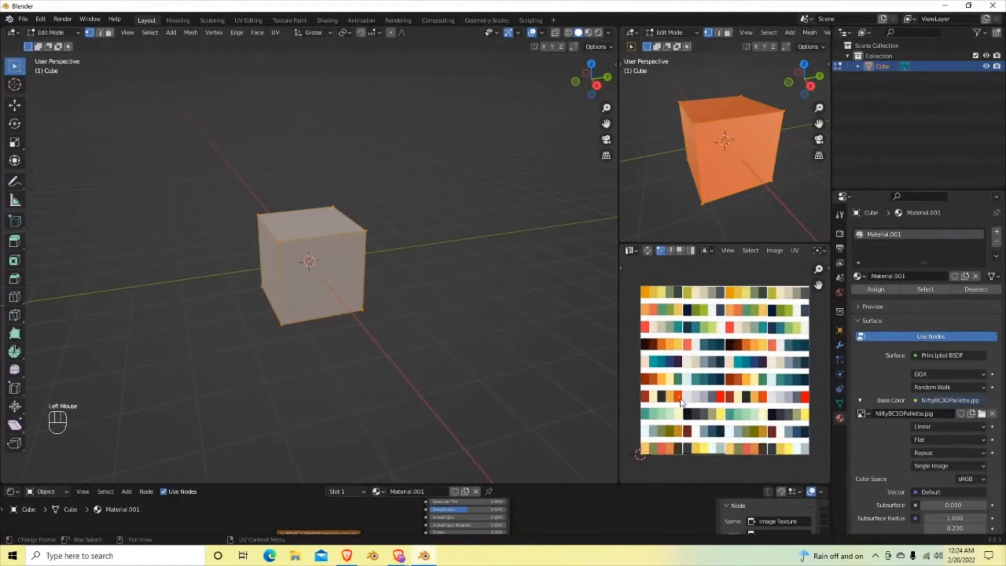
{"action": "key", "text": "g"}
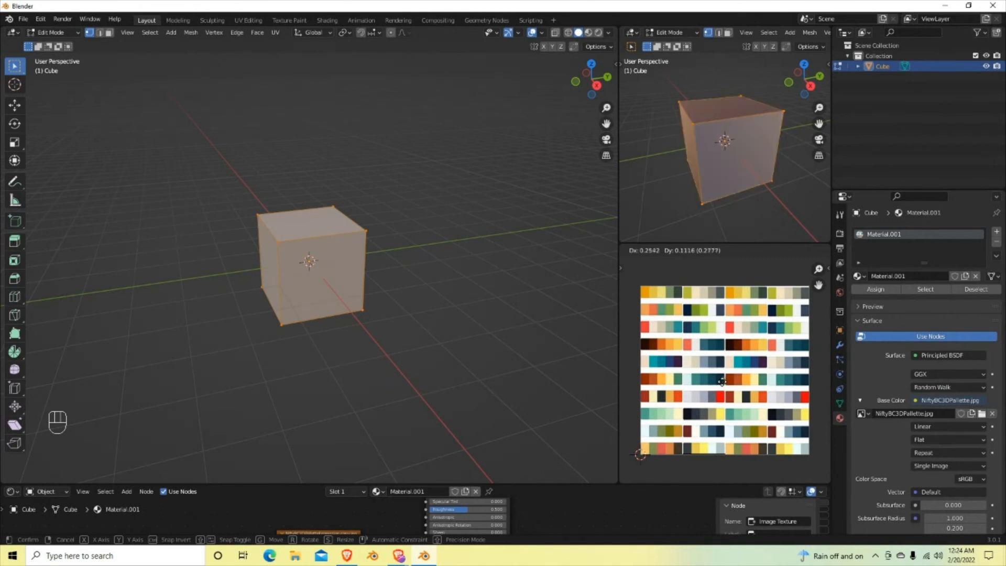
{"action": "left_click", "coordinate": [756, 386]}
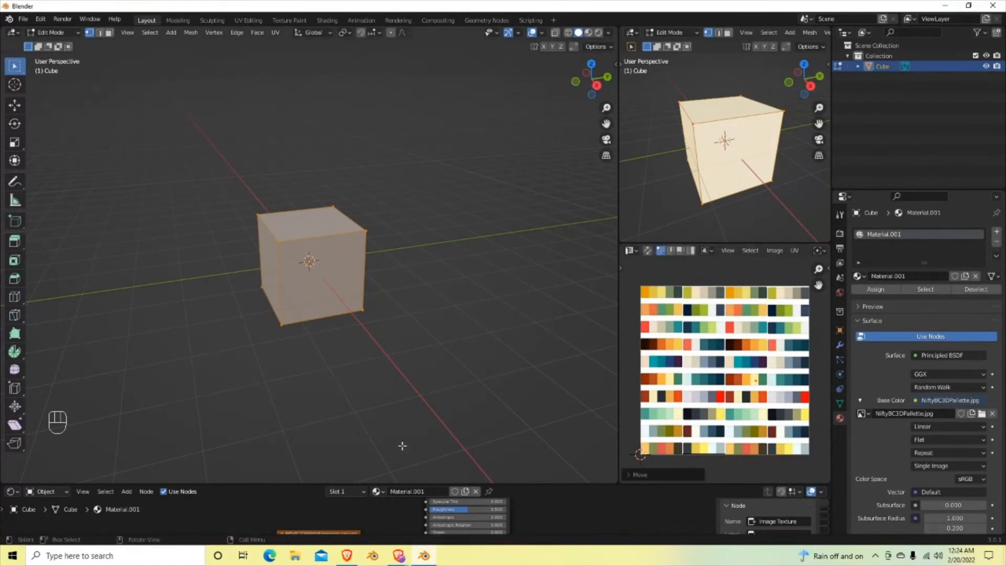
- Enlarge the Shader Editor and set the Principled BSDF's Emission Strength to 50
{"action": "left_click_drag", "start_coordinate": [430, 482], "coordinate": [434, 272]}
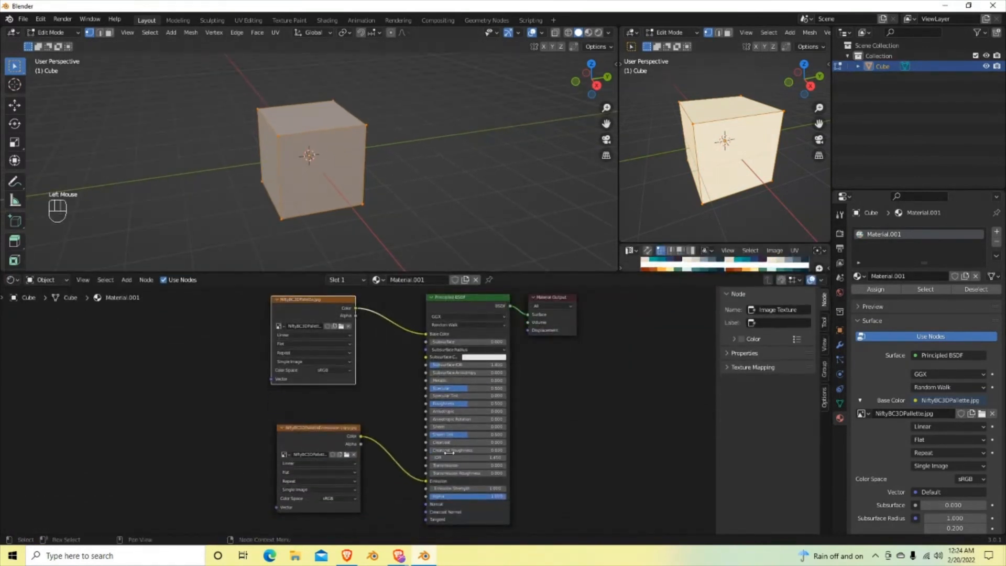
{"action": "left_click", "coordinate": [457, 490]}
{"action": "left_click_drag", "start_coordinate": [457, 494], "coordinate": [493, 491]}
{"action": "mouse_move", "coordinate": [585, 492]}
{"action": "left_mouse_down"}
{"action": "mouse_move", "coordinate": [597, 489]}
{"action": "mouse_move", "coordinate": [416, 498]}
{"action": "mouse_move", "coordinate": [578, 500]}
{"action": "left_mouse_up"}
{"action": "left_click_drag", "start_coordinate": [658, 502], "coordinate": [135, 503]}
{"action": "left_click", "coordinate": [482, 491]}
{"action": "left_click", "coordinate": [482, 491]}
{"action": "type", "text": "50"}
{"action": "key", "text": "Return"}
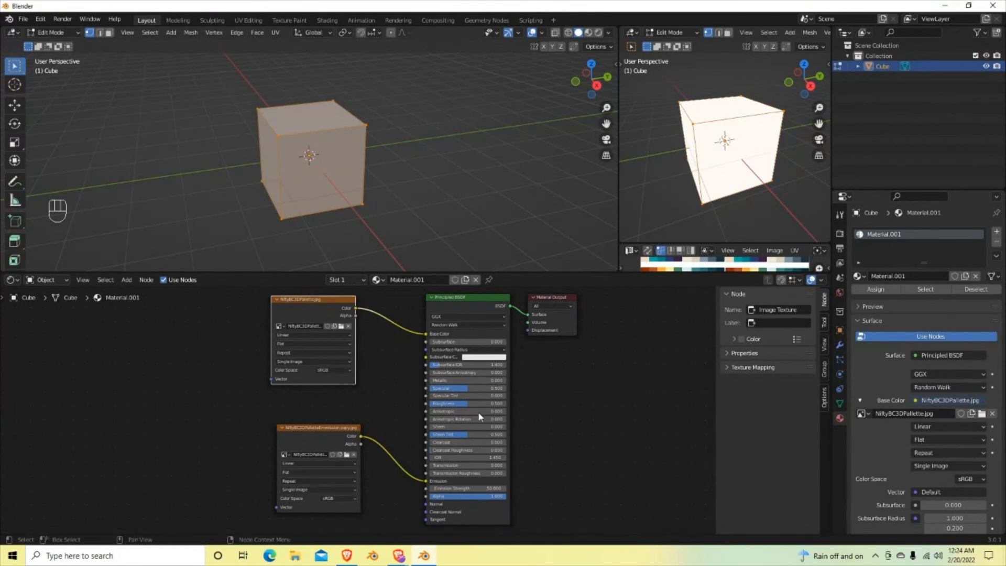
- Set the Eevee sampling to 512 for render and 32 for viewport, and enable Ambient Occlusion and Bloom
{"action": "left_click_drag", "start_coordinate": [428, 273], "coordinate": [447, 460]}
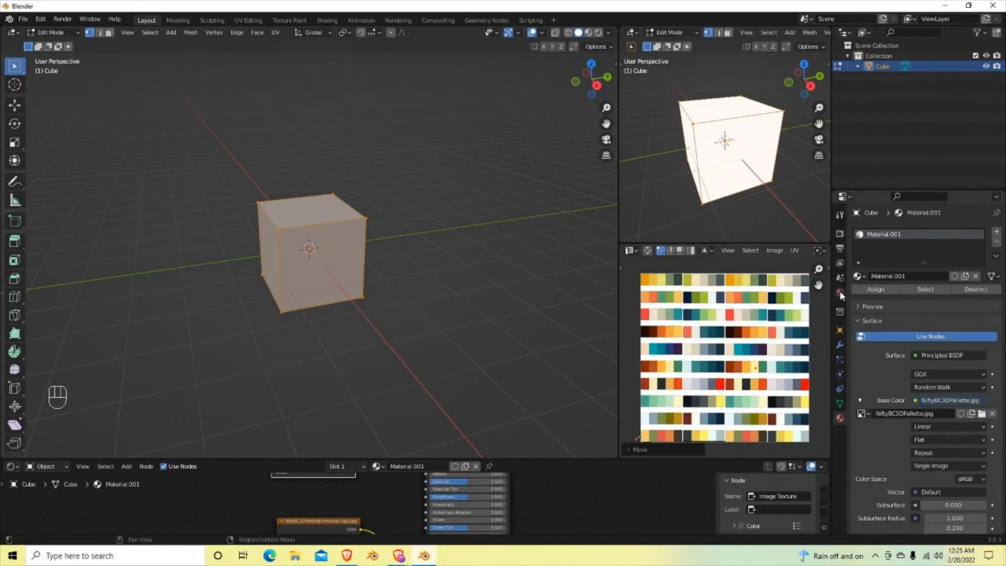
{"action": "left_click", "coordinate": [840, 235]}
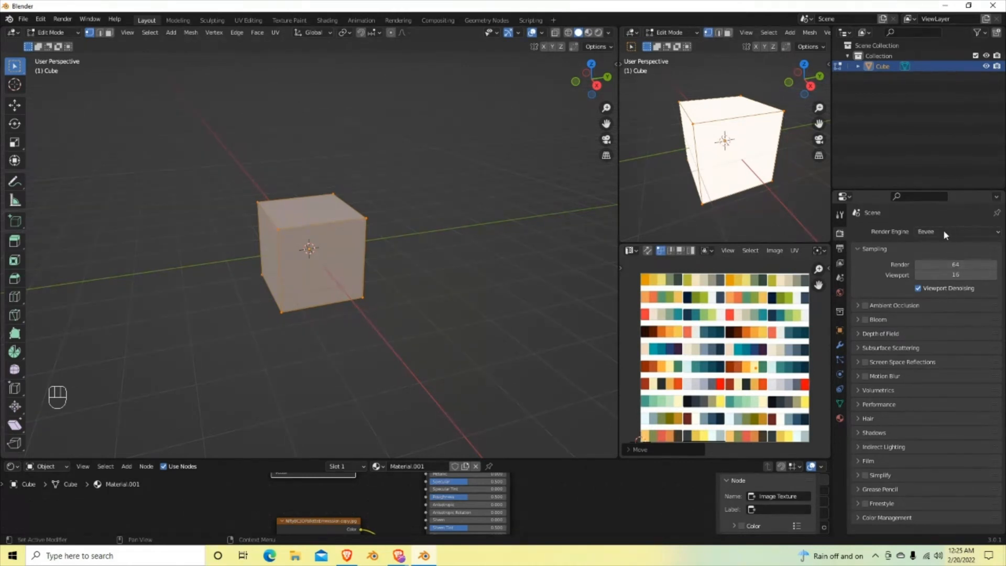
{"action": "left_click", "coordinate": [955, 264]}
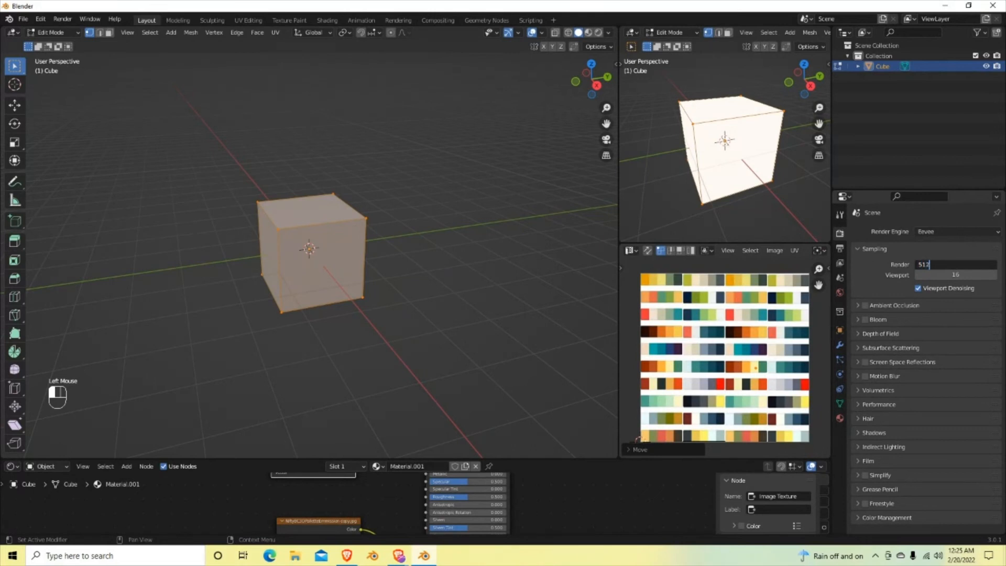
{"action": "key", "text": "Return"}
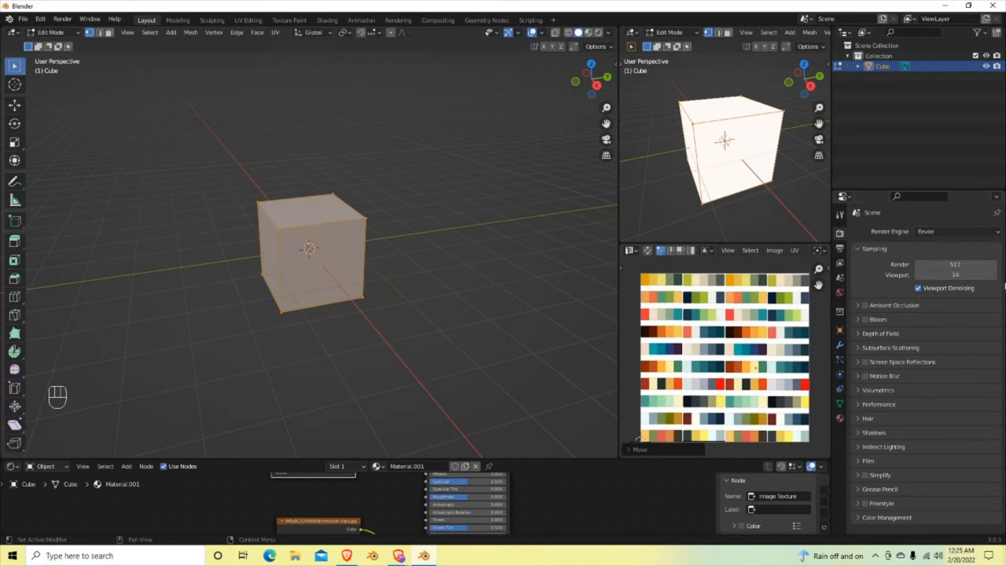
{"action": "left_click", "coordinate": [976, 275]}
{"action": "type", "text": "32"}
{"action": "key", "text": "Return"}
{"action": "left_click", "coordinate": [865, 305]}
{"action": "left_click", "coordinate": [866, 320]}
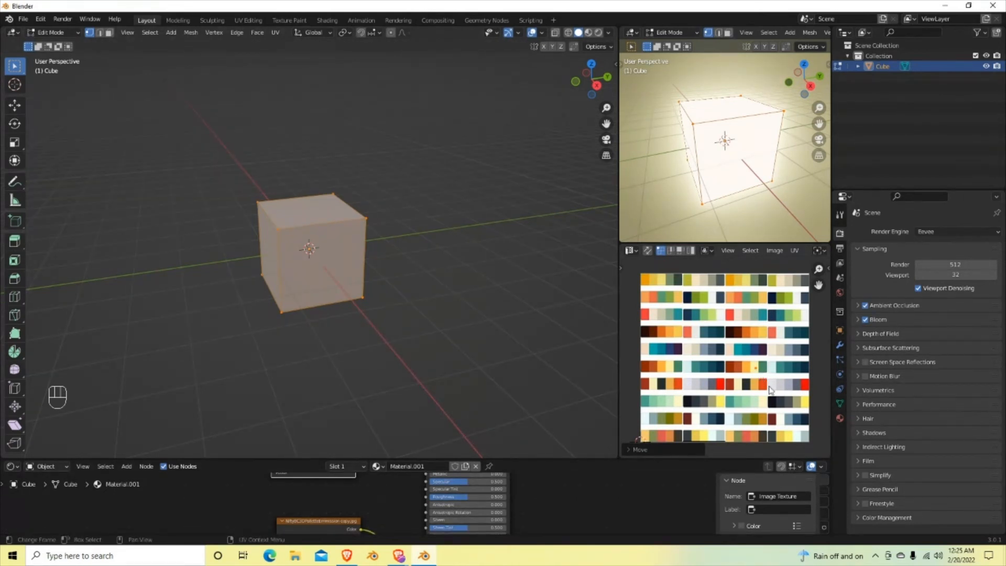
- Move the cube's collapsed UVs onto a teal swatch in the palette's right, emissive half
{"action": "key", "text": "g"}
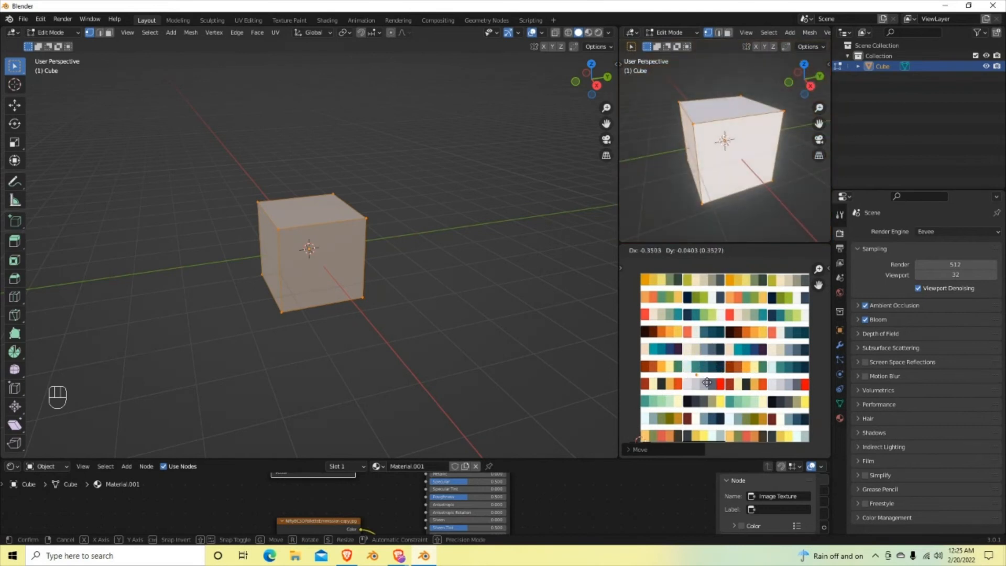
{"action": "left_click", "coordinate": [786, 378]}
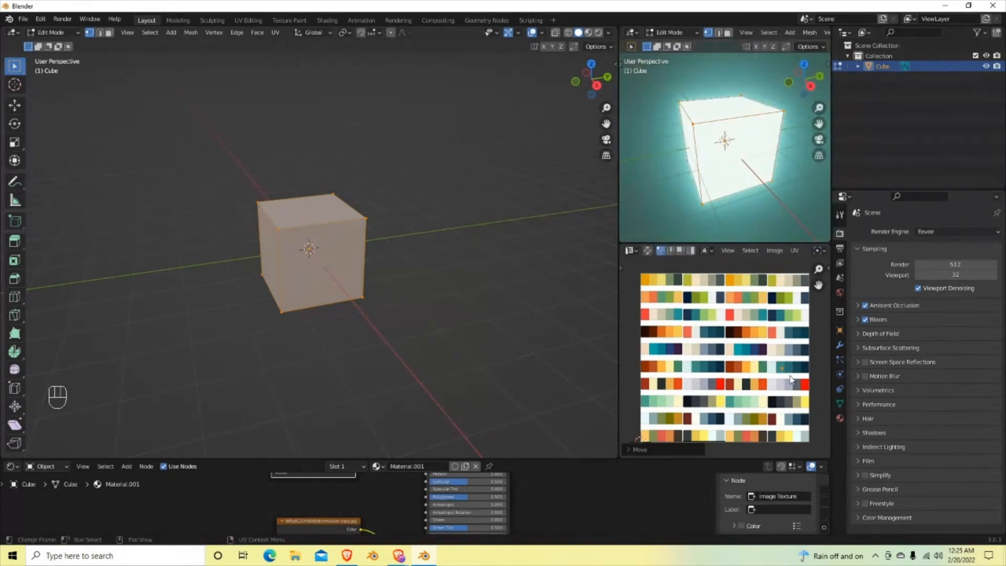
- Enlarge the Shader Editor and lower the Principled BSDF's Emission Strength
{"action": "left_click_drag", "start_coordinate": [486, 458], "coordinate": [486, 257]}
{"action": "double_click", "coordinate": [477, 481]}
{"action": "key", "text": "Return"}
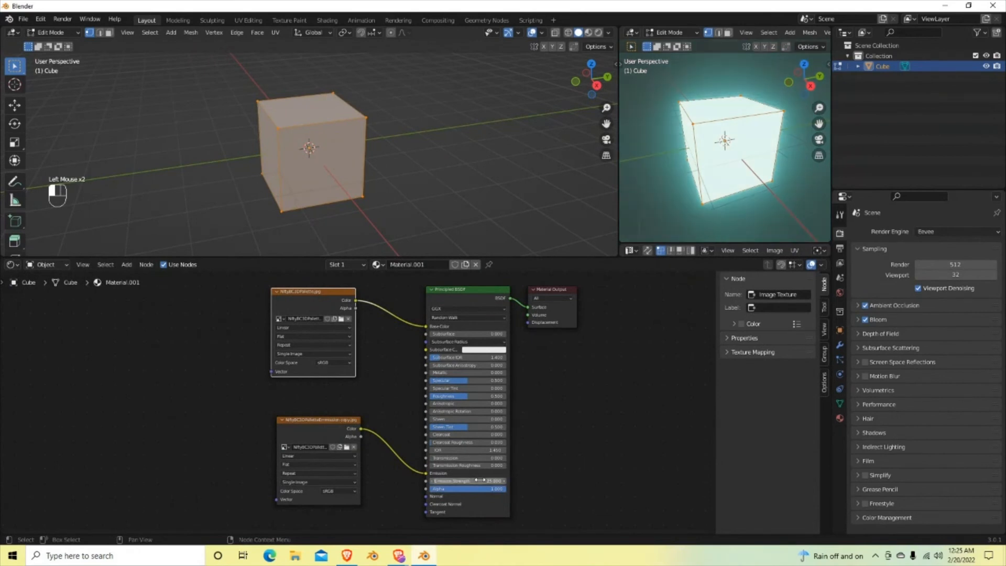
- Set the Principled BSDF's Emission Strength to 10 and shrink the Shader Editor to reveal the UV Editor
{"action": "left_click", "coordinate": [480, 480]}
{"action": "key", "text": "Return"}
{"action": "double_click", "coordinate": [480, 481]}
{"action": "type", "text": "10"}
{"action": "key", "text": "Return"}
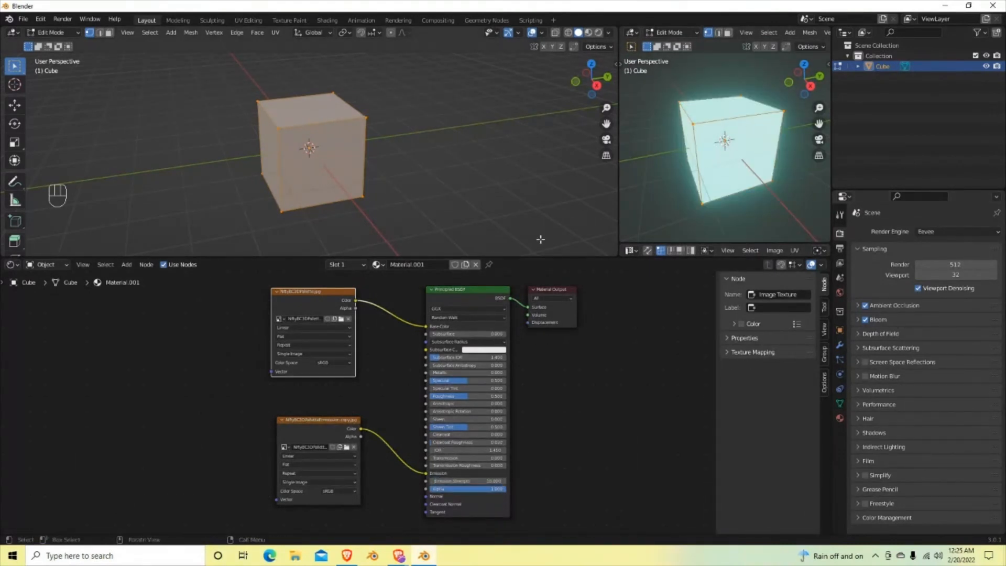
{"action": "left_click_drag", "start_coordinate": [541, 256], "coordinate": [567, 458]}
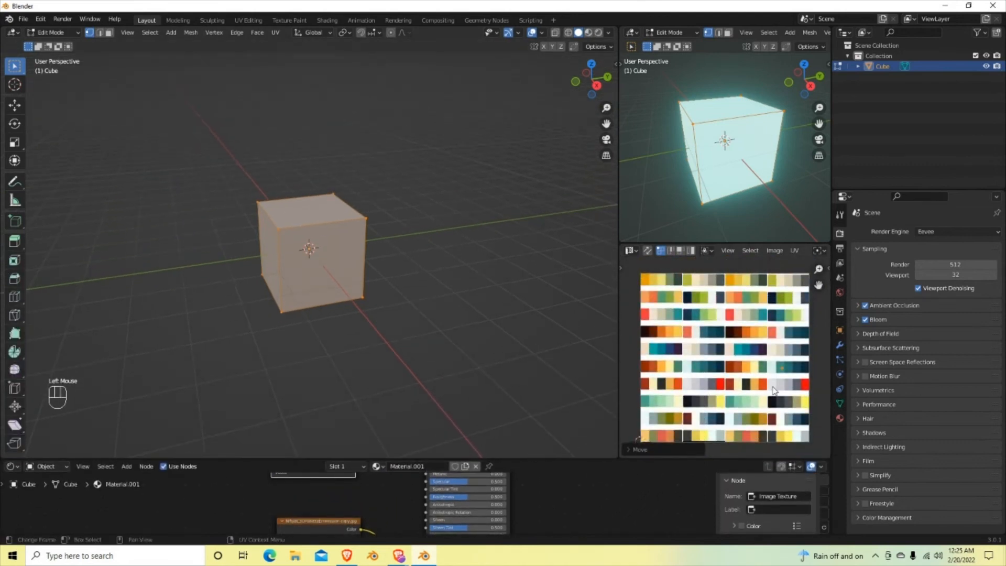
- Move the cube's UVs onto an orange swatch in the palette's left, non-emissive half and return to Object Mode
{"action": "key", "text": "g"}
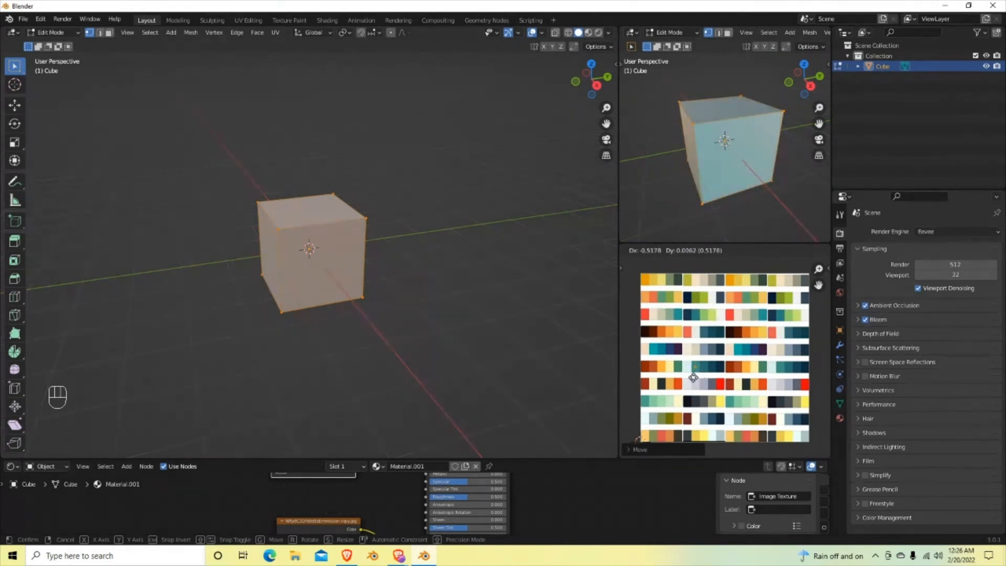
{"action": "left_click", "coordinate": [651, 378]}
{"action": "key", "text": "Tab"}
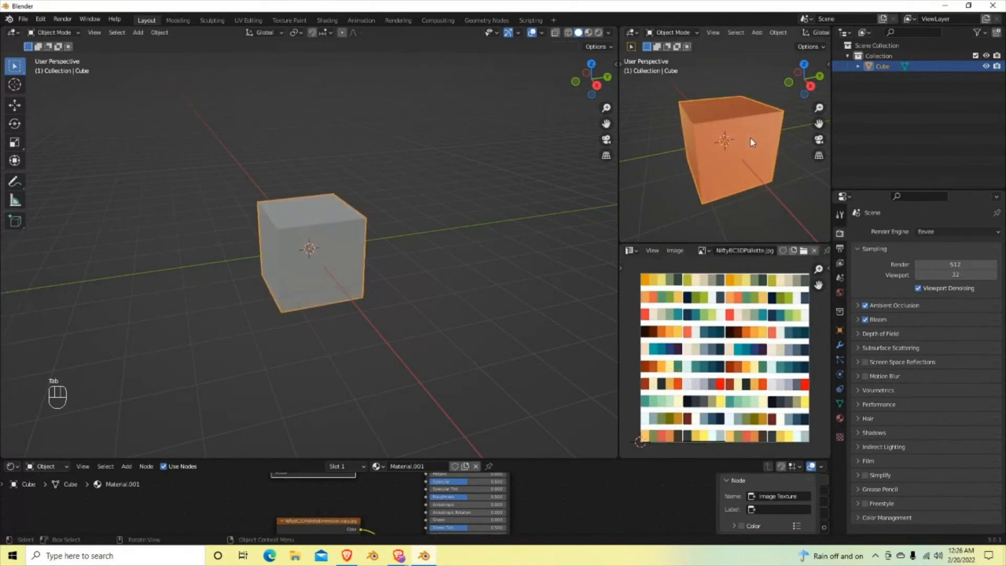
{"action": "mouse_move", "coordinate": [735, 186]}
{"action": "middle_mouse_down"}
{"action": "mouse_move", "coordinate": [761, 161]}
{"action": "mouse_move", "coordinate": [751, 185]}
{"action": "middle_mouse_up"}
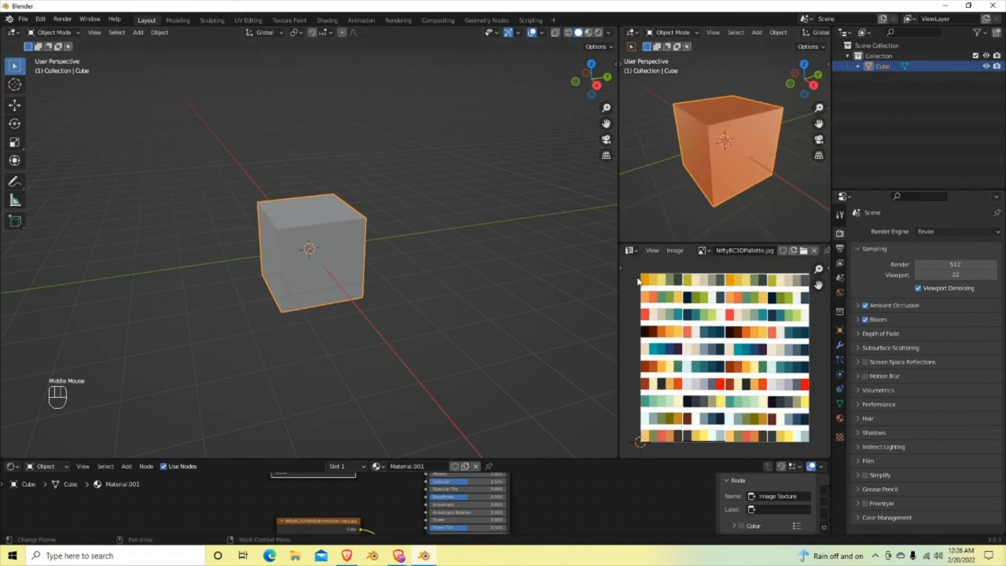
- Shrink the Shader Editor slightly and save the current scene and layout as the default startup file
{"action": "left_click_drag", "start_coordinate": [543, 460], "coordinate": [564, 463]}
{"action": "middle_click_drag", "start_coordinate": [346, 299], "coordinate": [404, 303]}
{"action": "scroll", "coordinate": [431, 288], "scroll_direction": "up", "scroll_amount": 2}
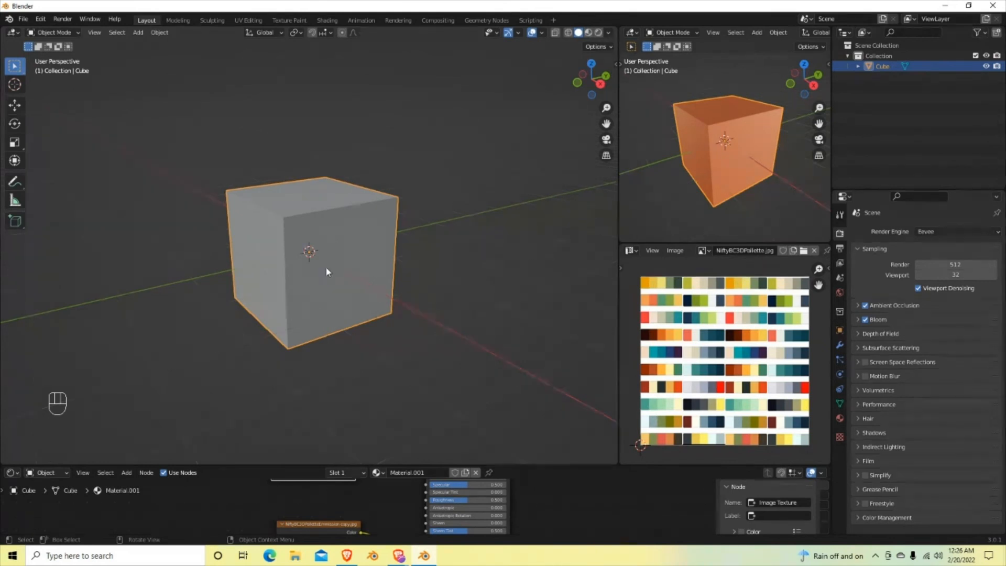
{"action": "left_click", "coordinate": [23, 20]}
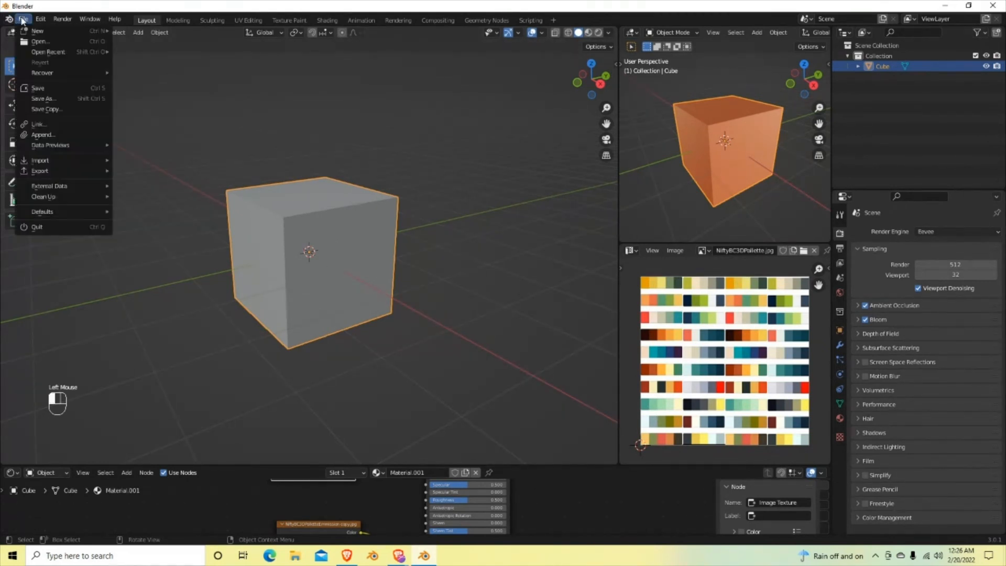
{"action": "mouse_move", "coordinate": [79, 216]}
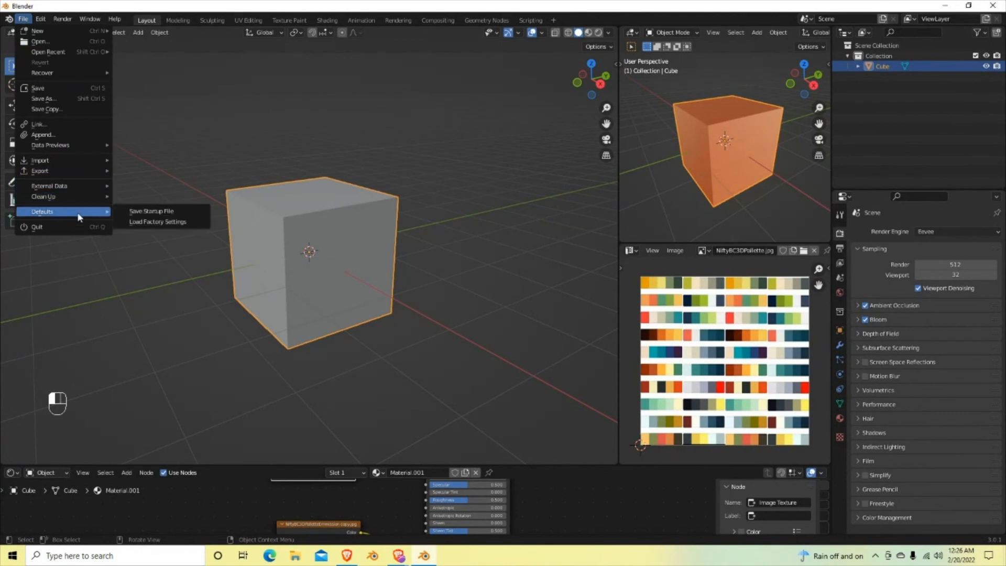
{"action": "left_click", "coordinate": [23, 19]}
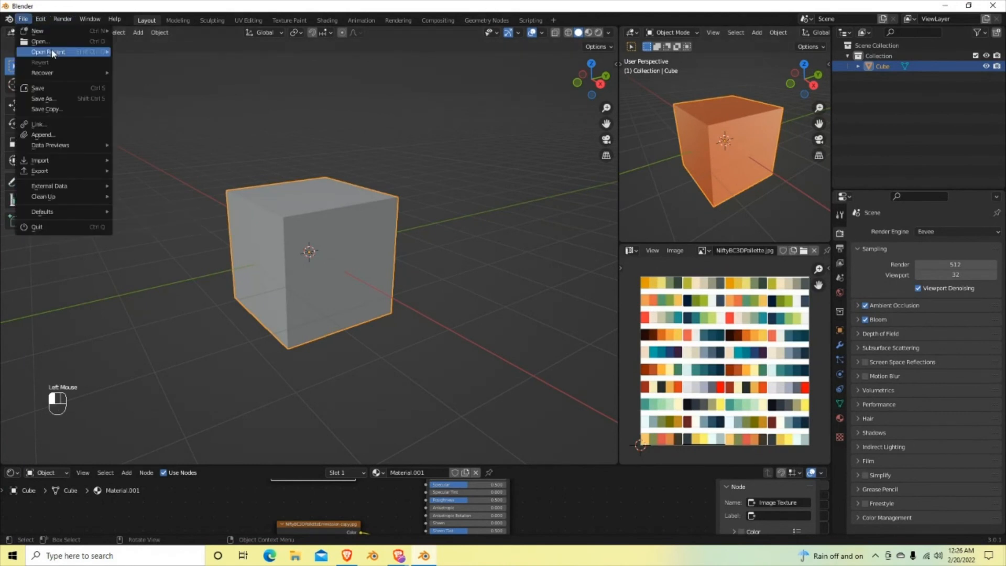
{"action": "mouse_move", "coordinate": [73, 211]}
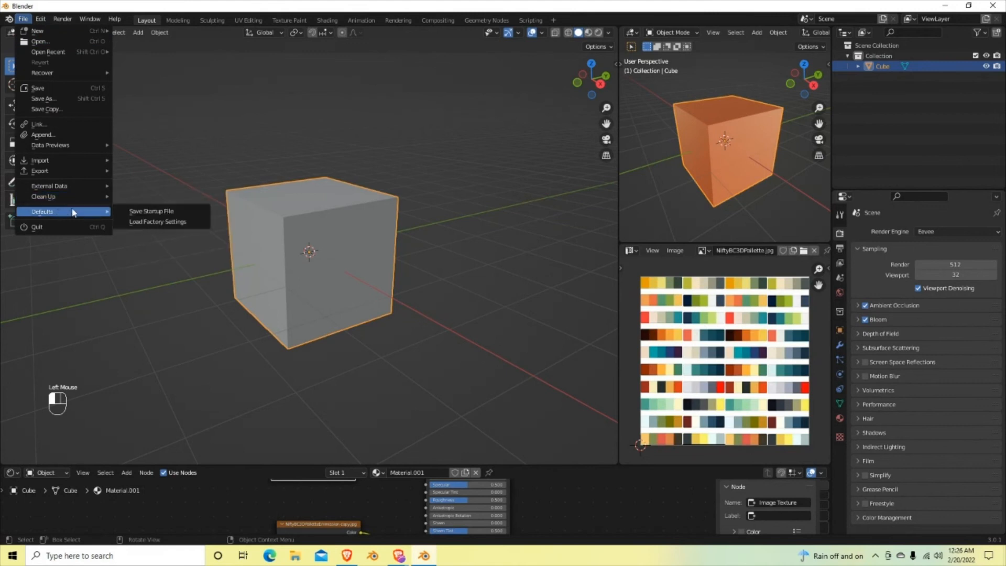
{"action": "left_click", "coordinate": [157, 211]}
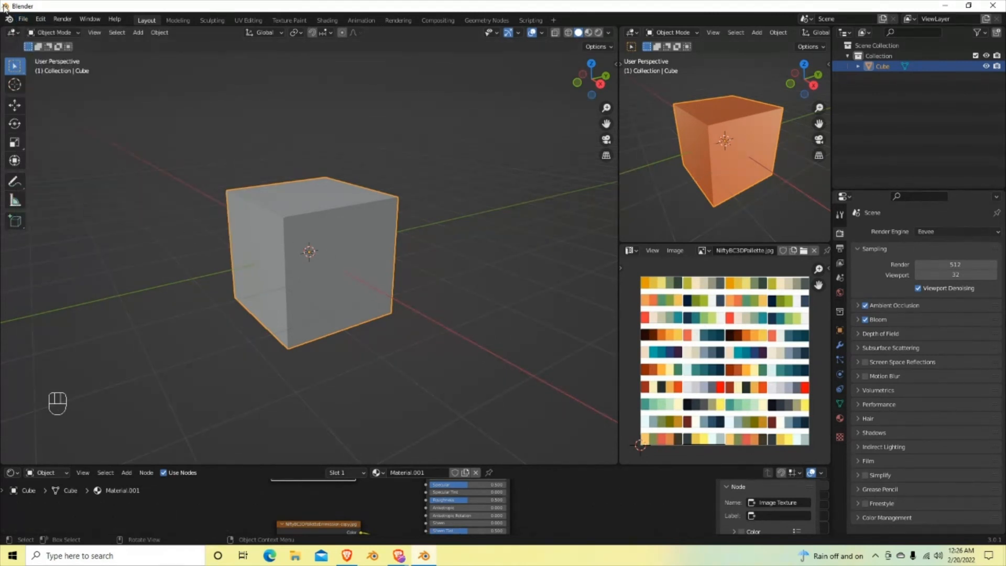
{"action": "left_click", "coordinate": [23, 20]}
{"action": "mouse_move", "coordinate": [88, 212]}
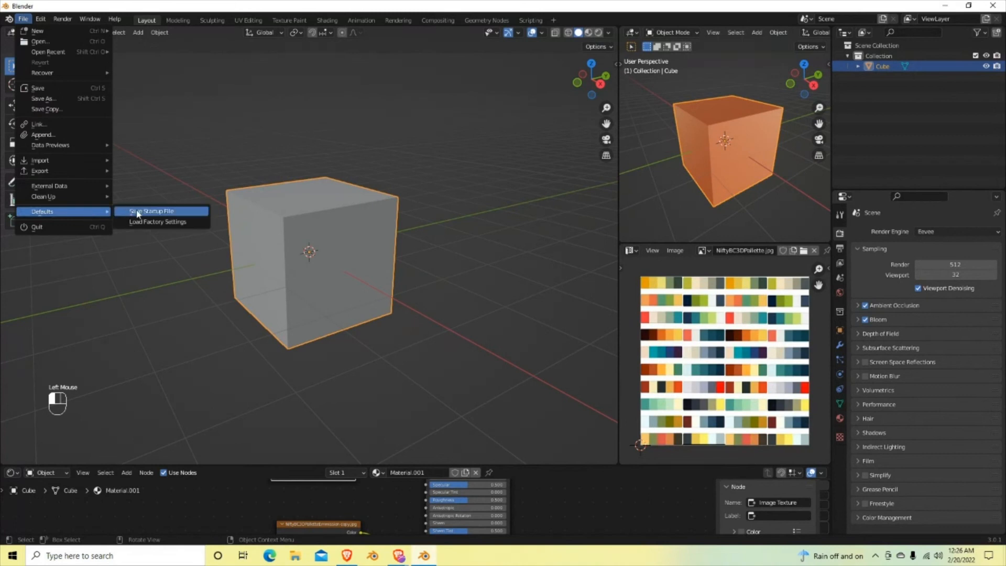
{"action": "left_click", "coordinate": [126, 212]}
{"action": "left_click", "coordinate": [152, 210]}
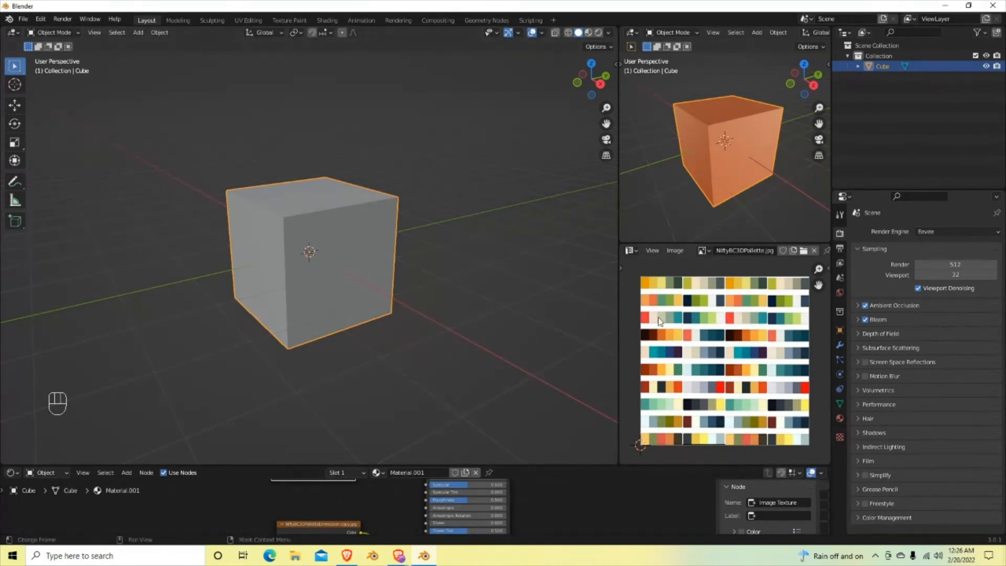
- Move all the cube's UVs onto an olive-green swatch in the palette's left half and return to Object Mode
{"action": "left_click", "coordinate": [370, 222]}
{"action": "key", "text": "Tab"}
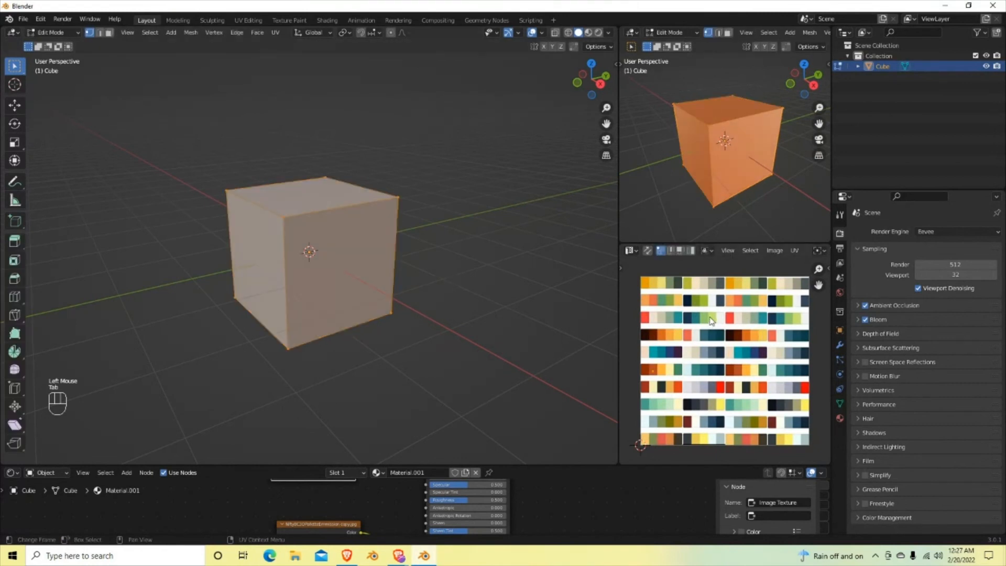
{"action": "key", "text": "g"}
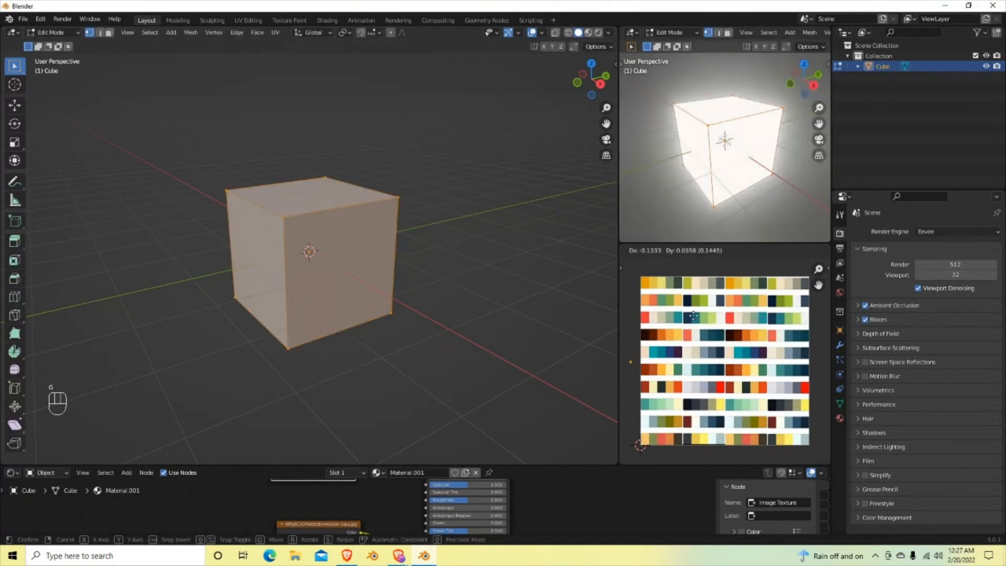
{"action": "left_click", "coordinate": [753, 452]}
{"action": "key", "text": "Tab"}
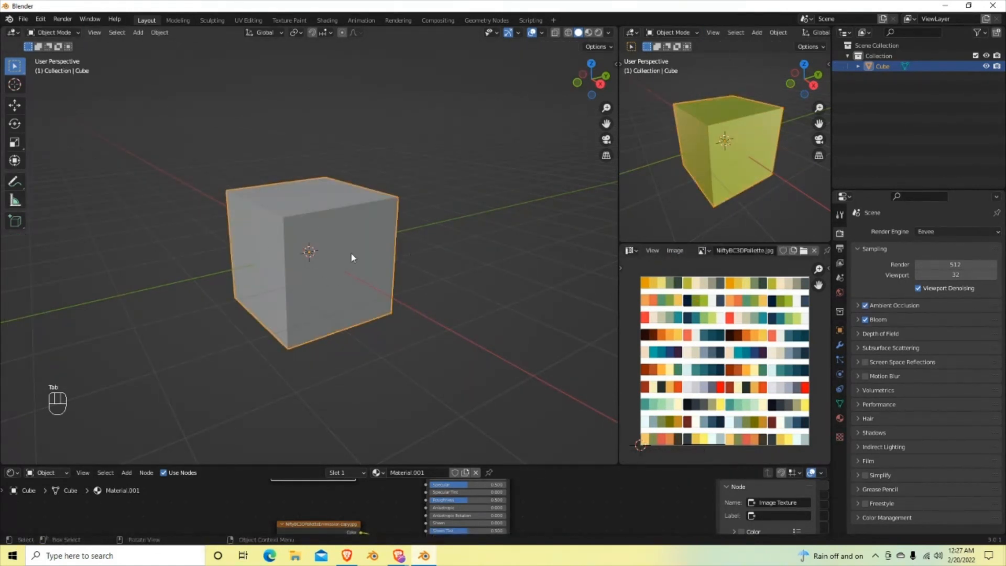
- Switch to edge selection in Edit Mode and select several of the cube's edges one after another
{"action": "key", "text": "Tab"}
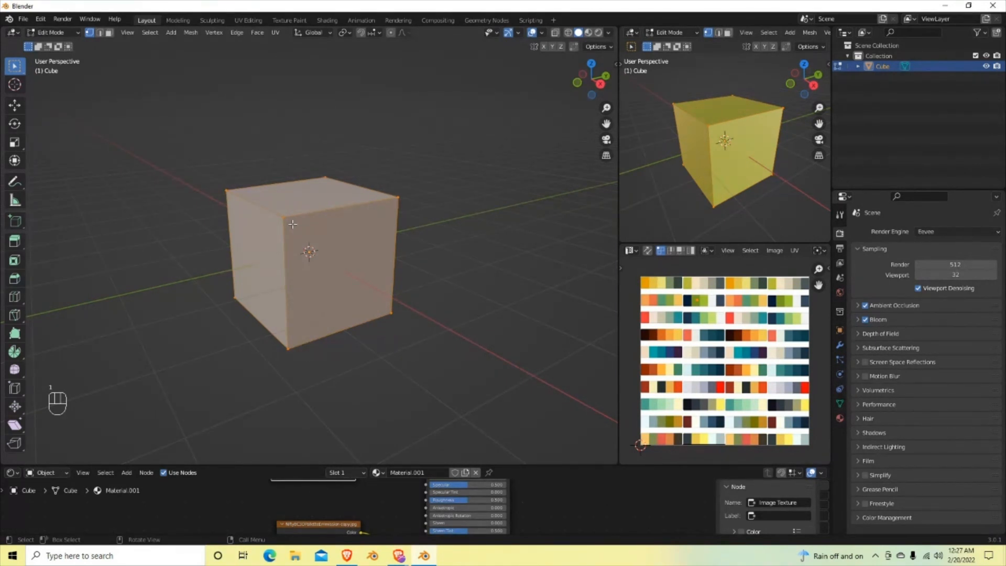
{"action": "key", "text": "2"}
{"action": "left_click", "coordinate": [317, 209]}
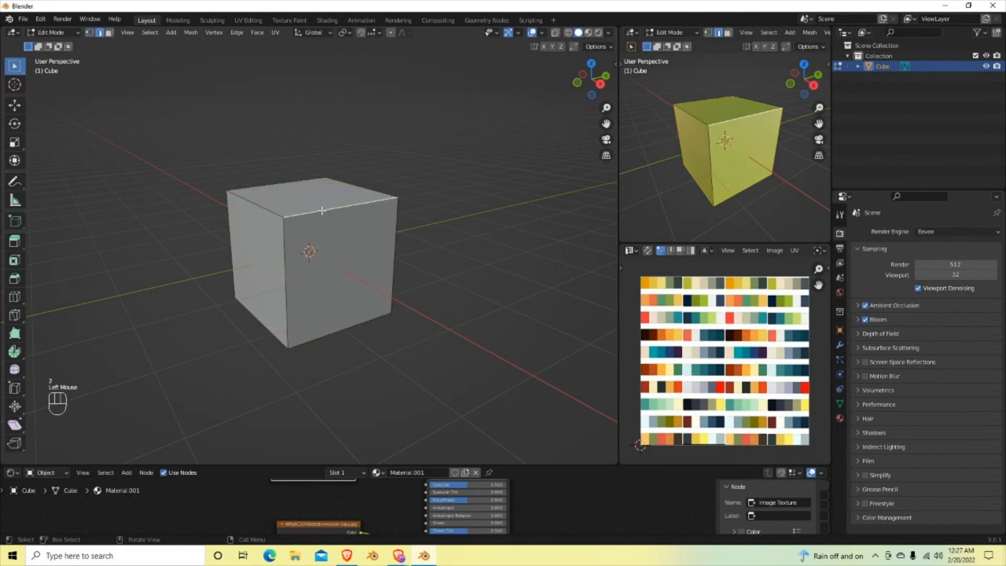
{"action": "left_click", "coordinate": [265, 208]}
{"action": "left_click", "coordinate": [283, 246]}
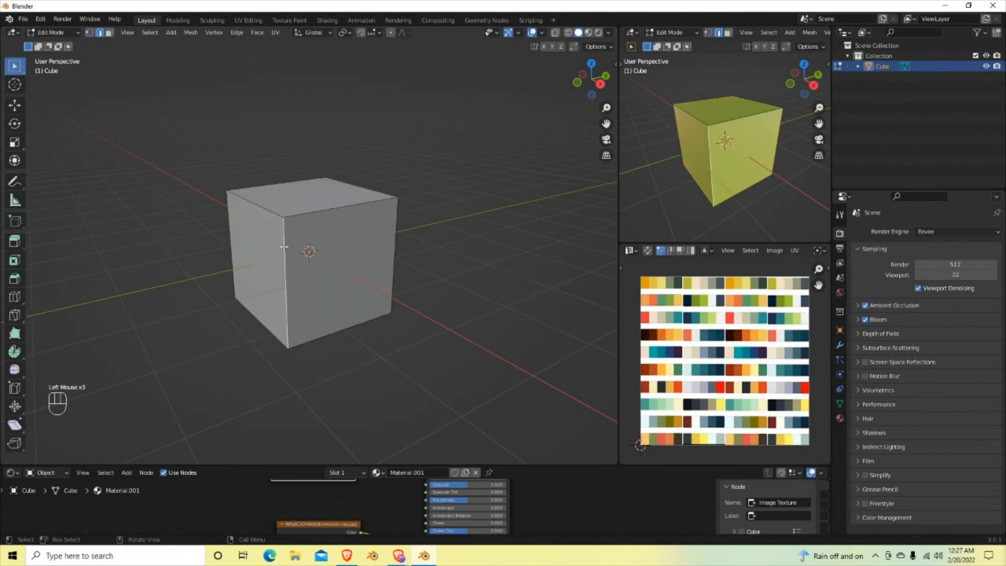
- Switch to face selection and select the cube's front and top faces one after another
{"action": "key", "text": "3"}
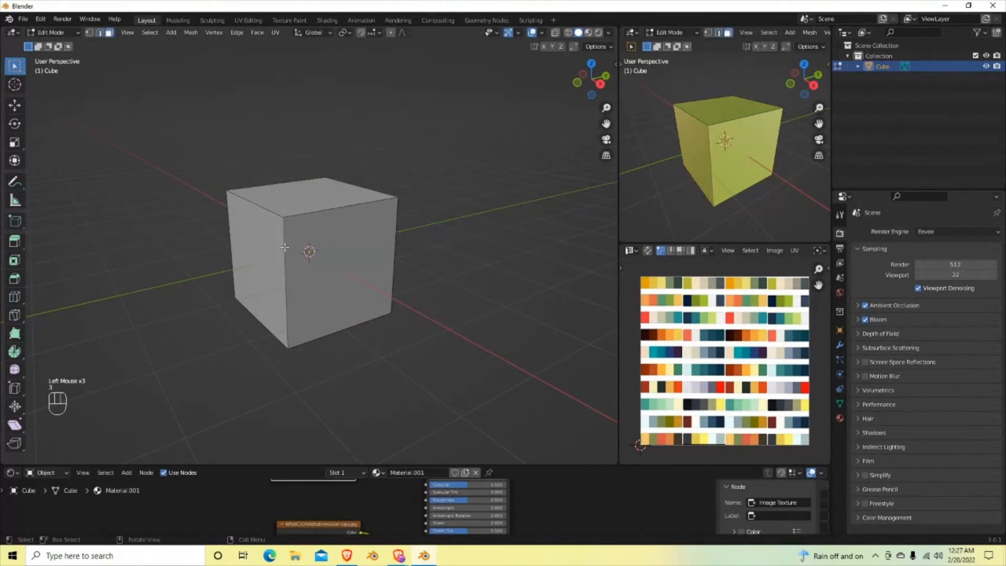
{"action": "left_click", "coordinate": [333, 247]}
{"action": "left_click", "coordinate": [319, 196]}
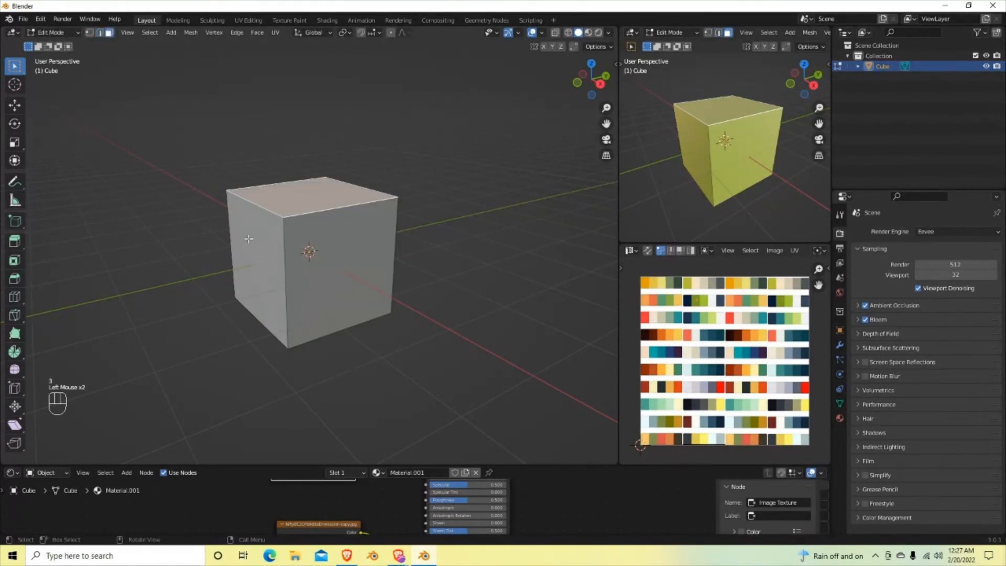
{"action": "left_click", "coordinate": [348, 248]}
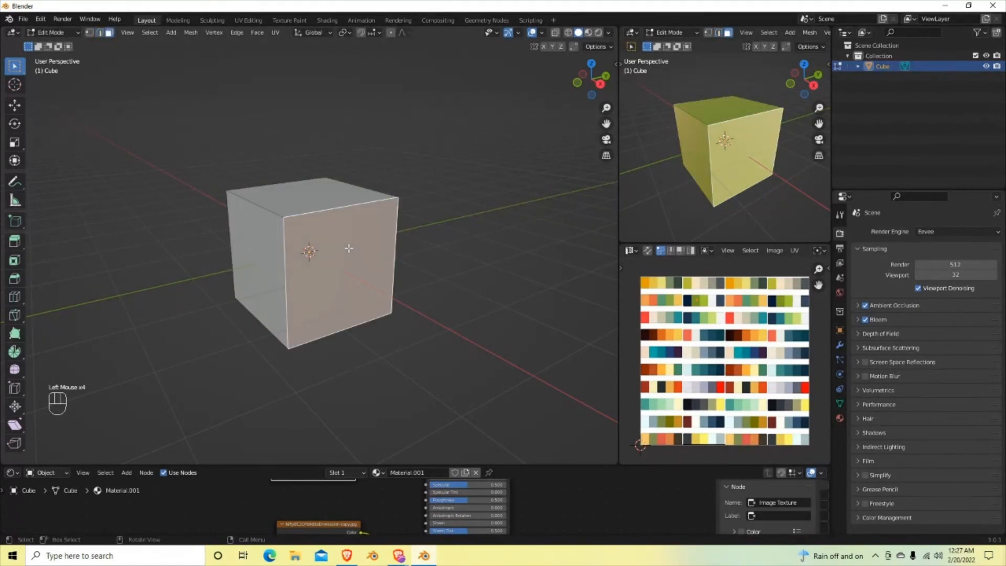
- Select two top corners in vertex selection, and select the top front edge in edge selection
{"action": "key", "text": "1"}
{"action": "left_click", "coordinate": [283, 218]}
{"action": "left_click", "coordinate": [398, 197]}
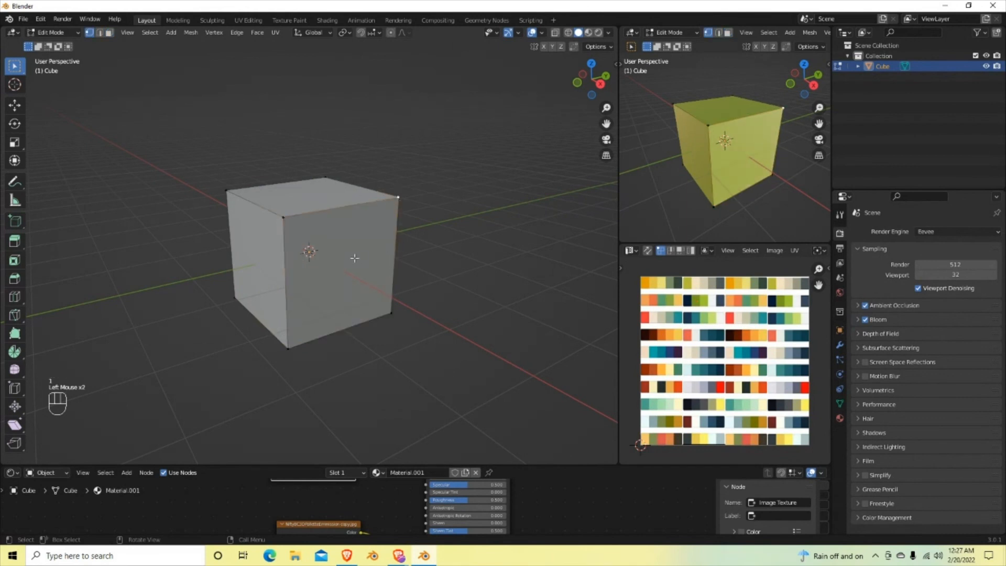
{"action": "key", "text": "2"}
{"action": "left_click", "coordinate": [340, 207]}
- Select only the cube's front face and move its UVs onto a dark navy swatch in the palette's left half
{"action": "key", "text": "3"}
{"action": "left_click", "coordinate": [335, 255]}
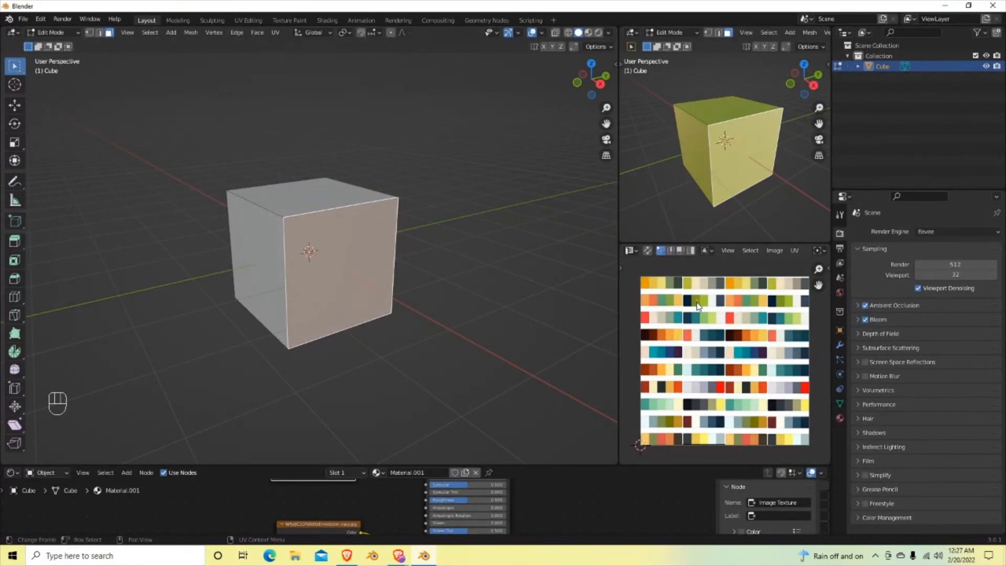
{"action": "key", "text": "g"}
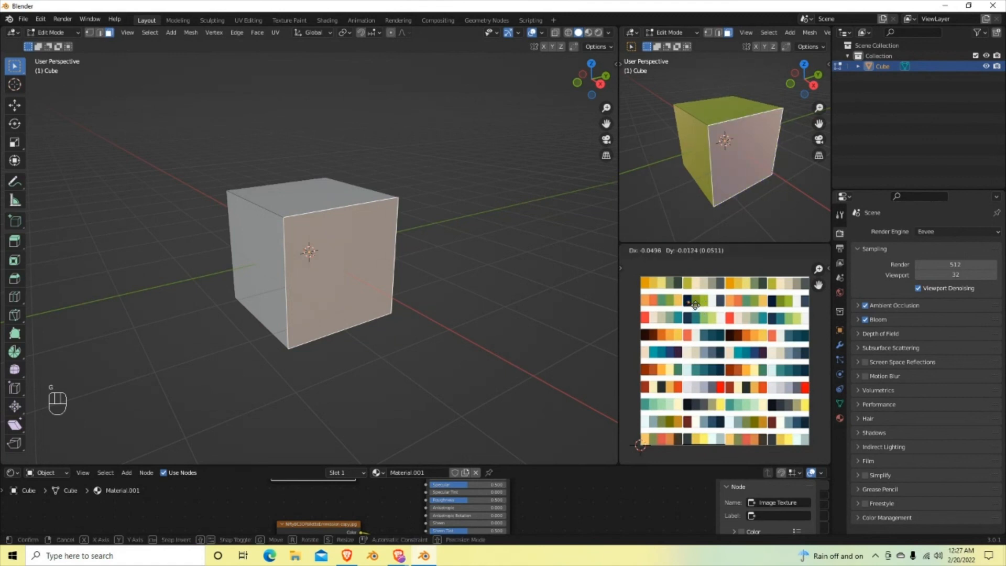
{"action": "left_click", "coordinate": [694, 306]}
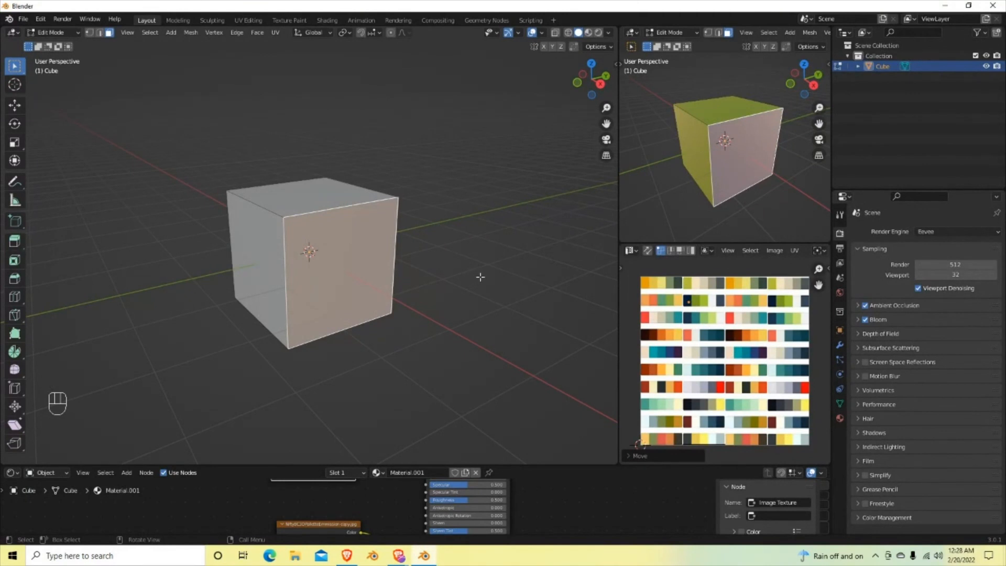
{"action": "key", "text": "Tab"}
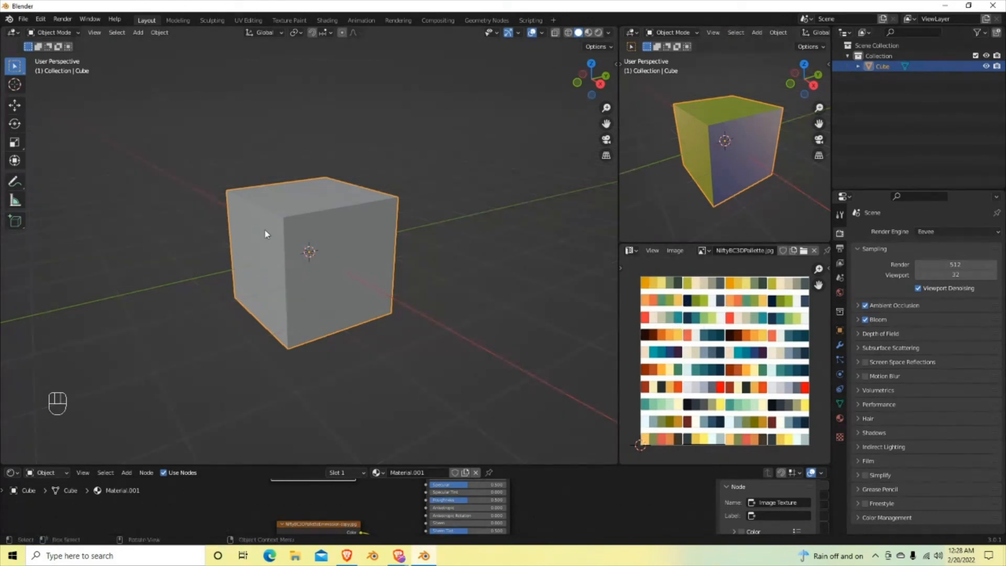
- Select only the cube's top face and move its UVs onto a brick-red swatch in the palette's left half
{"action": "left_click", "coordinate": [315, 214]}
{"action": "key", "text": "Tab"}
{"action": "left_click", "coordinate": [300, 188]}
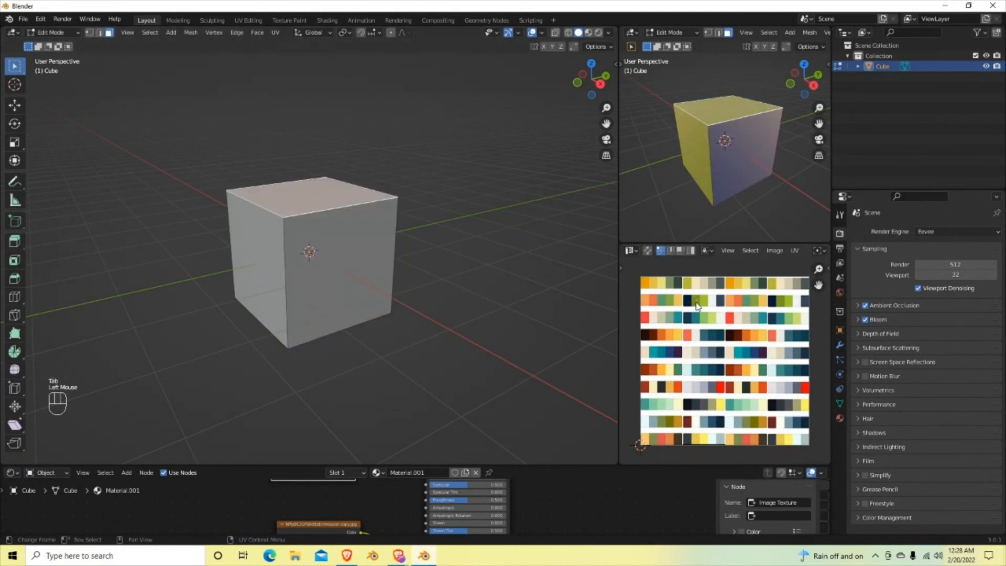
{"action": "key", "text": "g"}
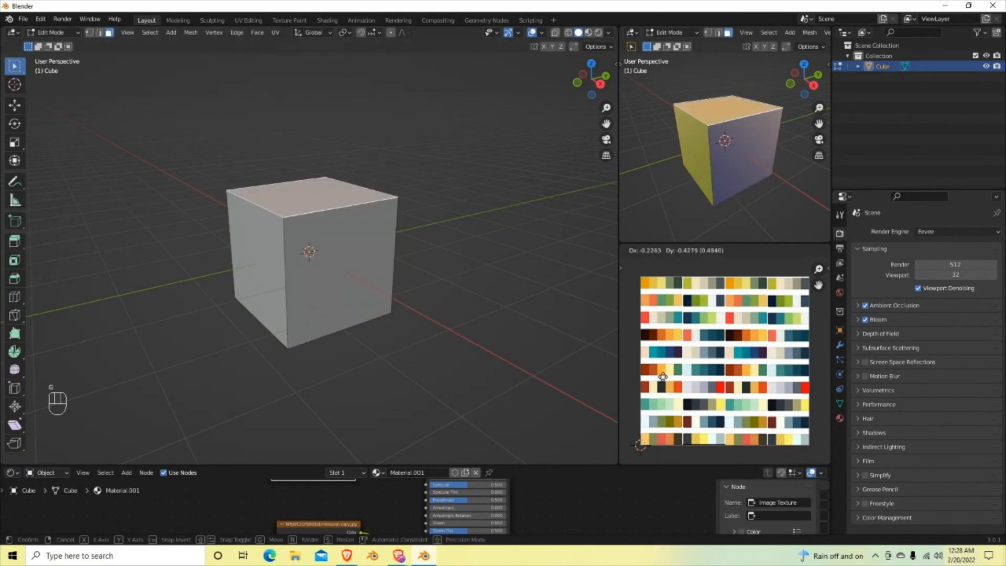
{"action": "left_click", "coordinate": [648, 372]}
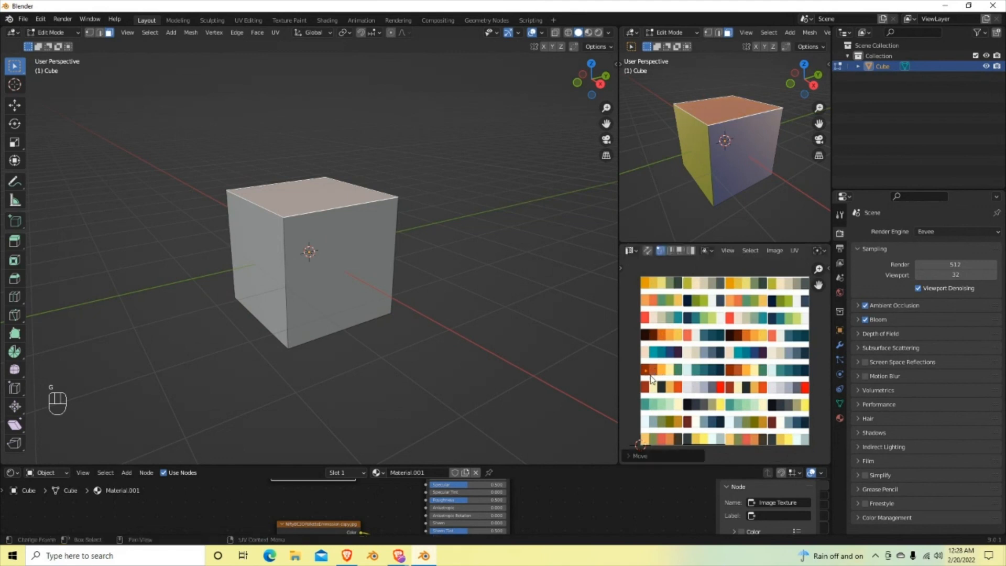
{"action": "key", "text": "Tab"}
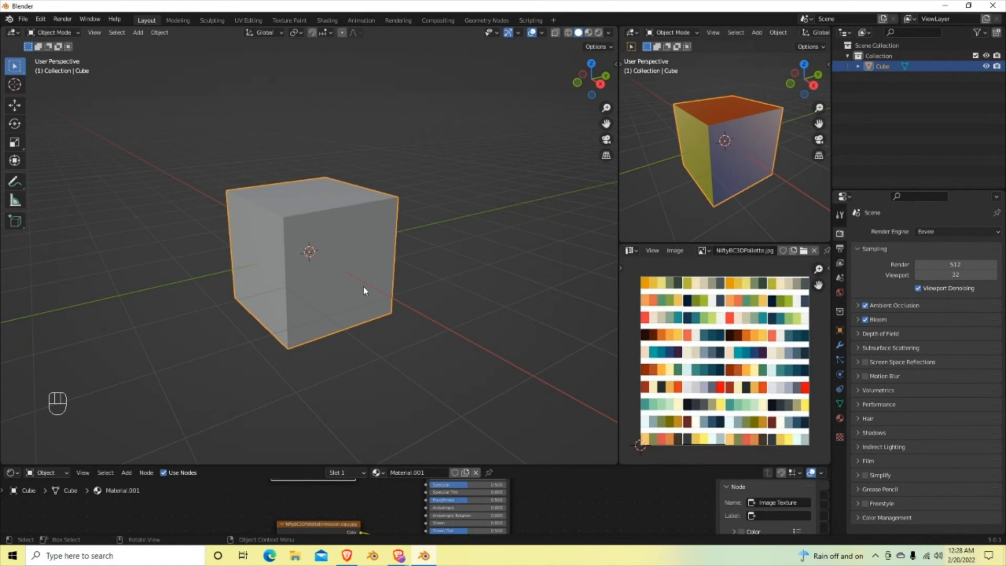
- Undo the separate colouring of the top and front faces and return to Object Mode
{"action": "key", "text": "ctrl+z"}
{"action": "key", "text": "ctrl+z"}
{"action": "key", "text": "ctrl+z"}
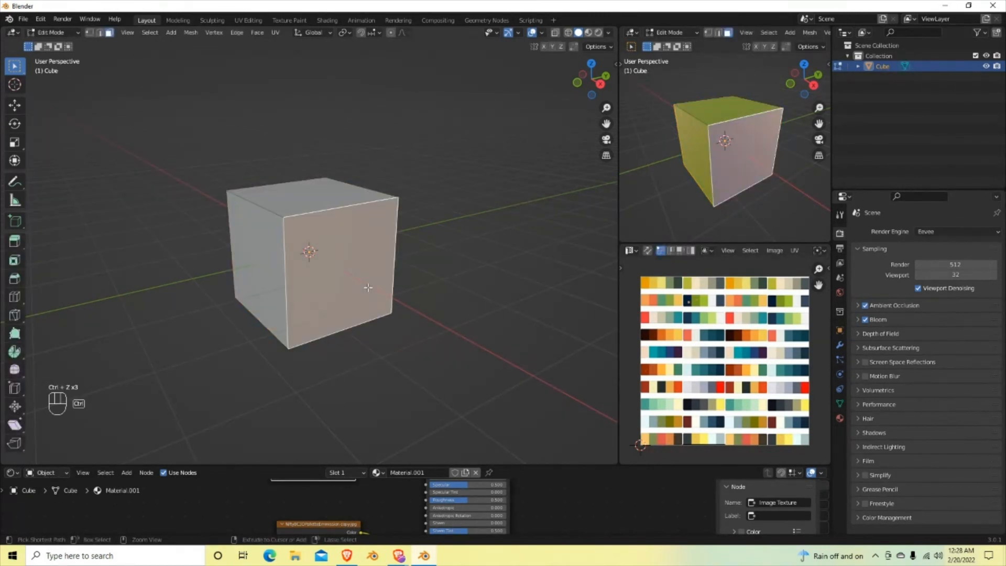
{"action": "key", "text": "ctrl+z"}
{"action": "key", "text": "ctrl+z"}
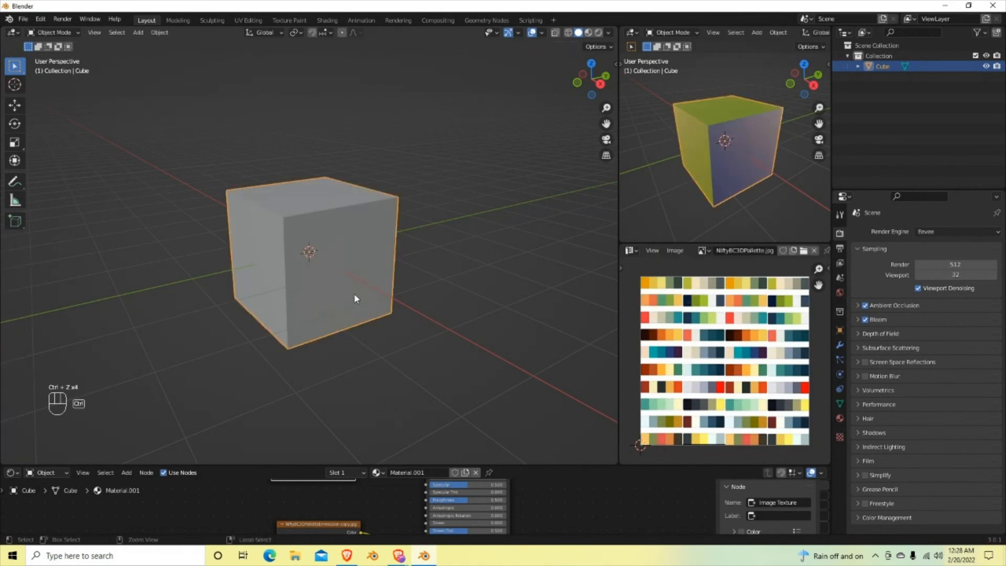
{"action": "key", "text": "ctrl+z"}
{"action": "key", "text": "ctrl+z"}
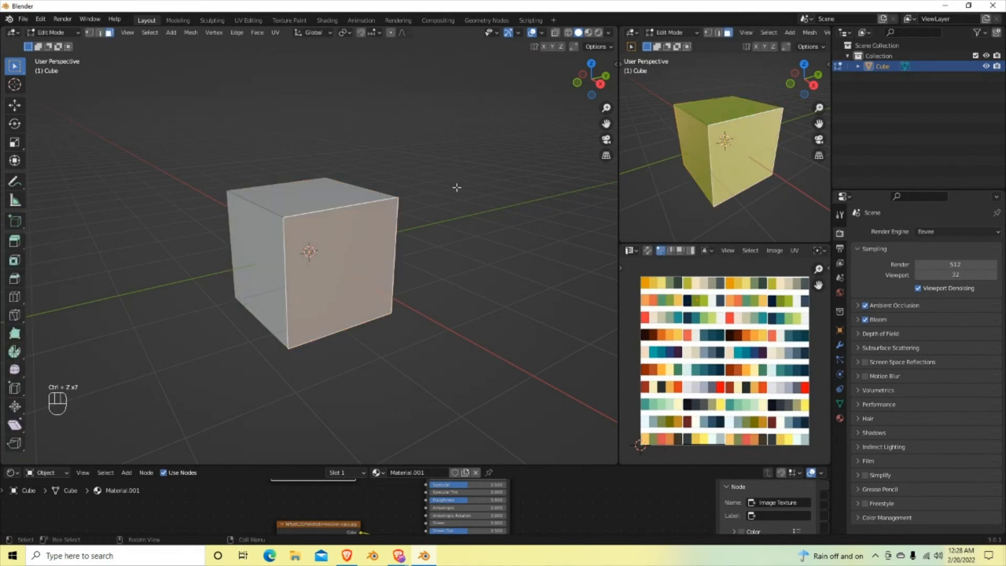
{"action": "key", "text": "Tab"}
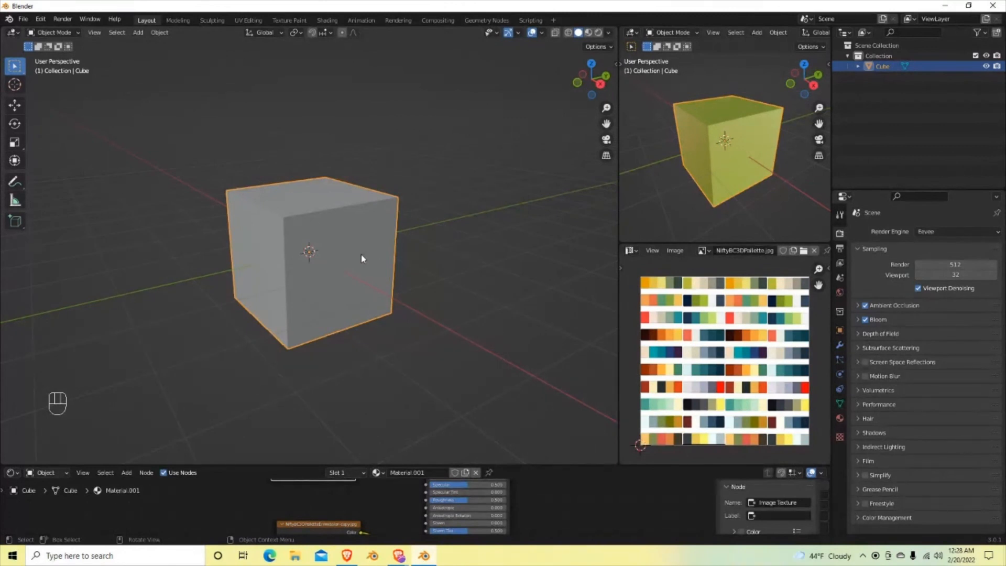
- Start a new General file without saving the changes to the current one
{"action": "left_click", "coordinate": [25, 21]}
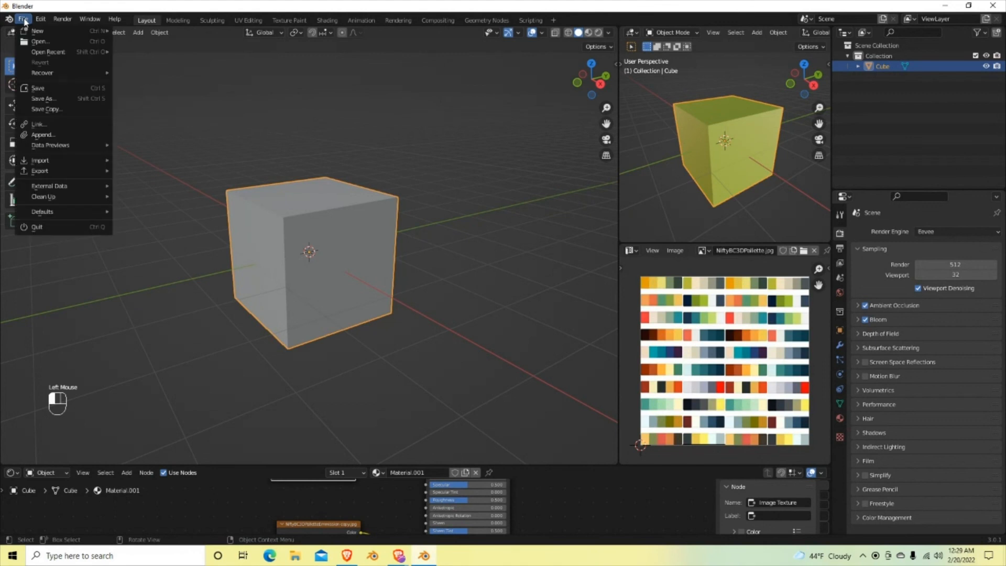
{"action": "mouse_move", "coordinate": [41, 32]}
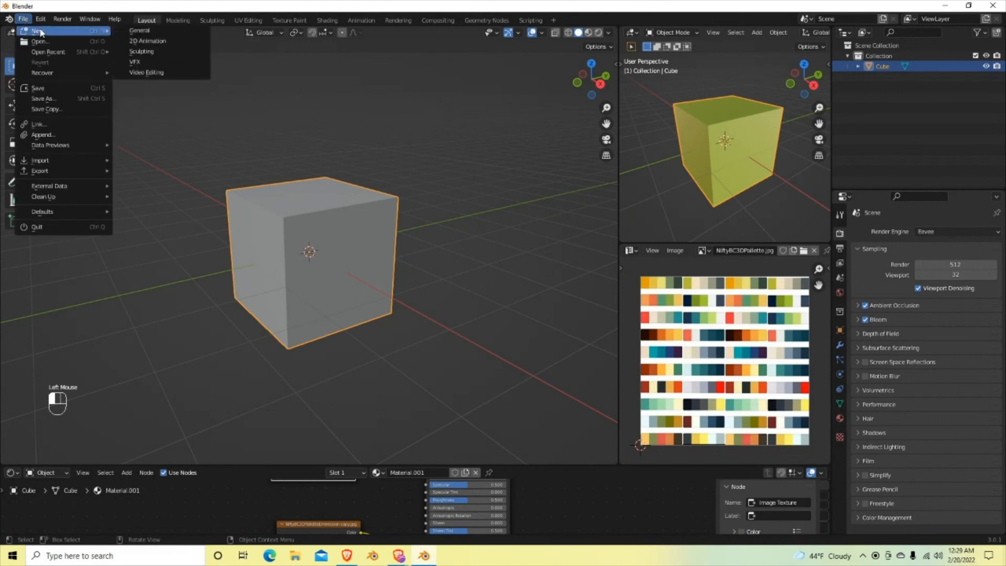
{"action": "left_click", "coordinate": [137, 31]}
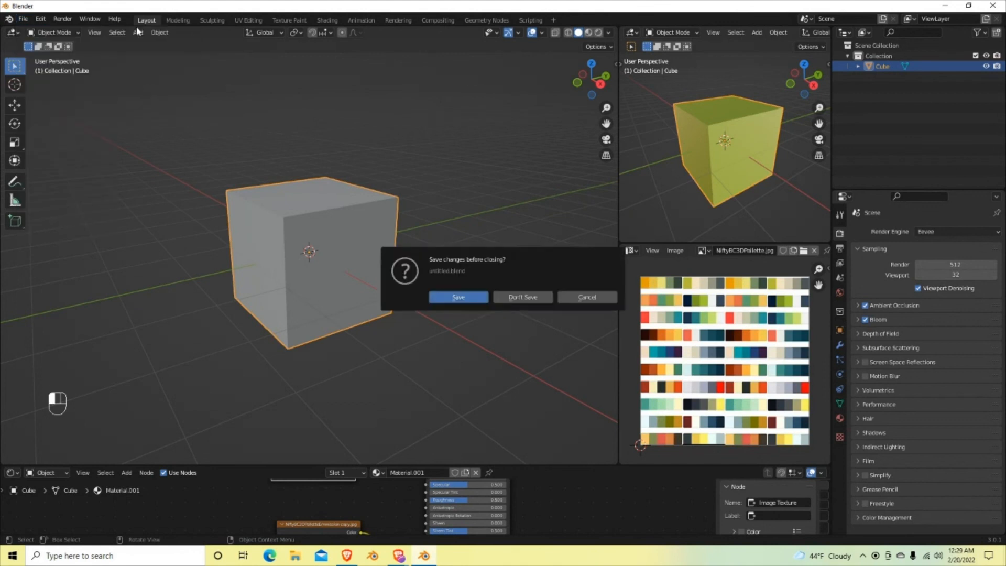
{"action": "left_click", "coordinate": [524, 300]}
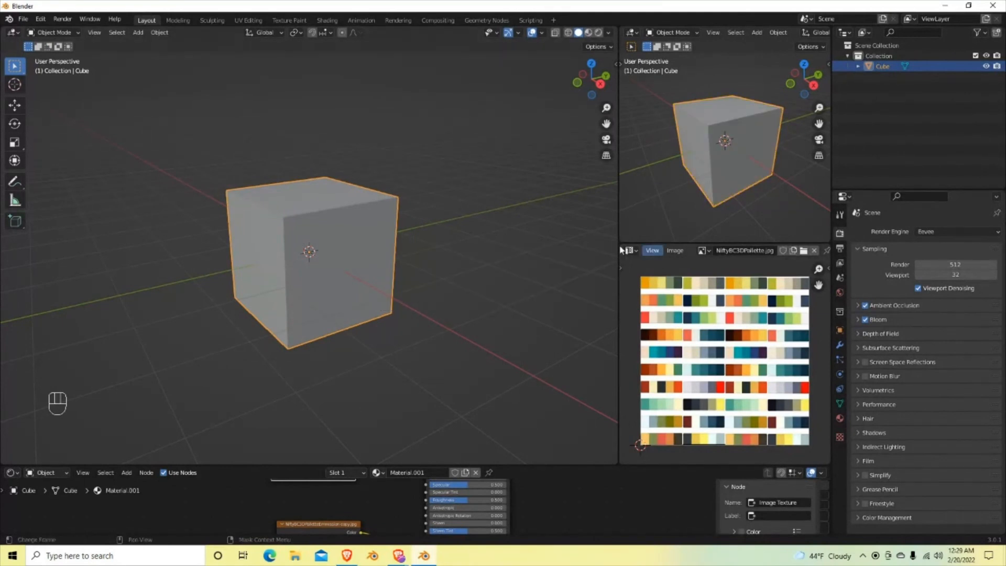